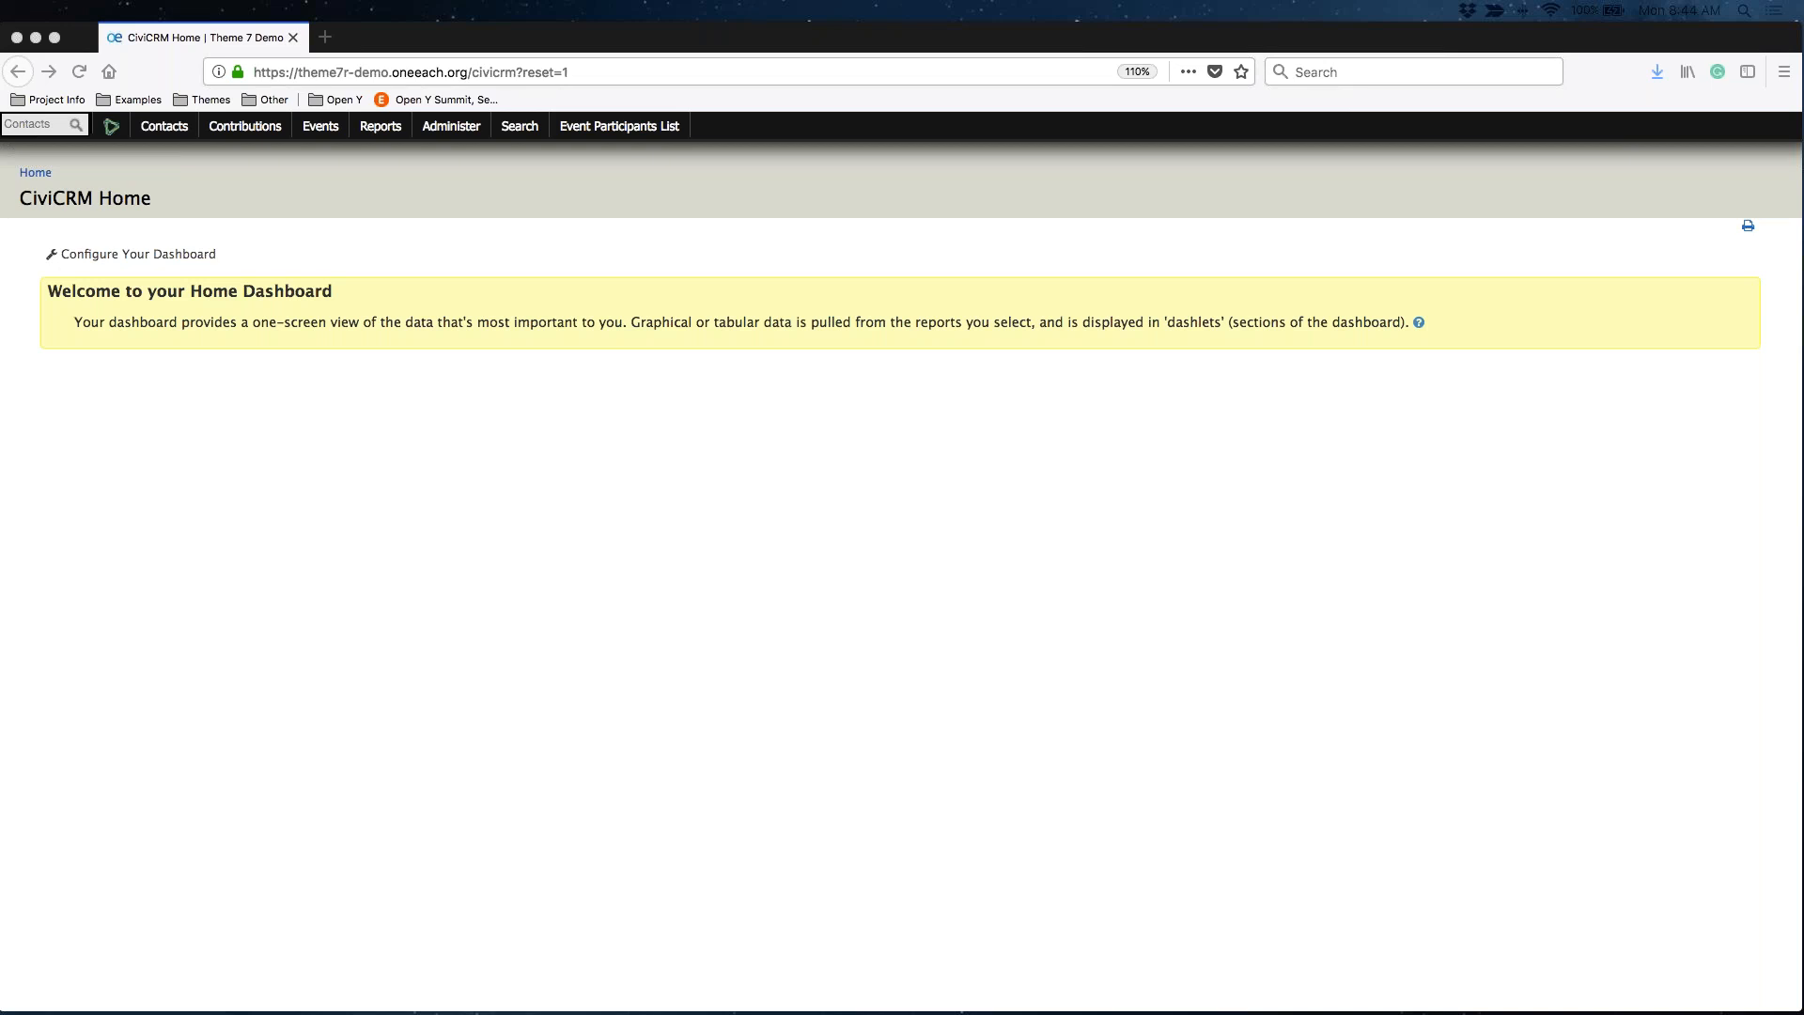
Focus the Firefox window and open the CiviCRM Events menu
{"action": "left_click", "coordinate": [550, 700]}
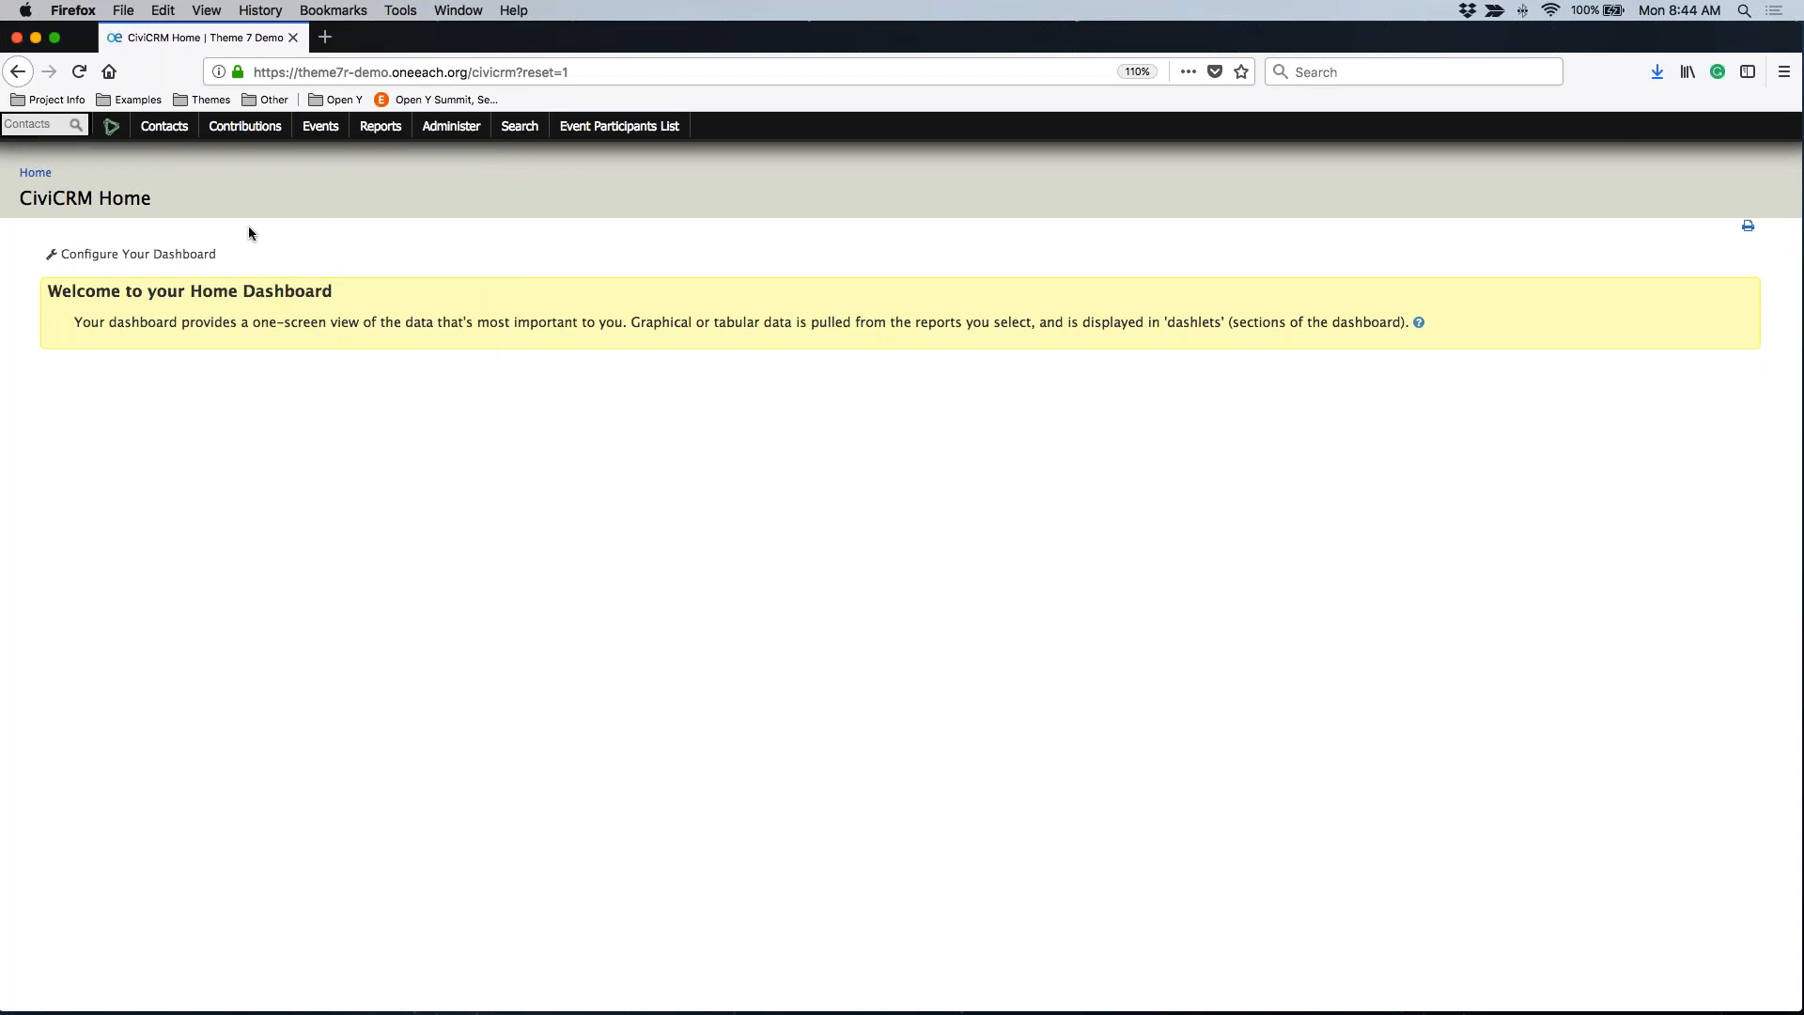
{"action": "left_click", "coordinate": [329, 131]}
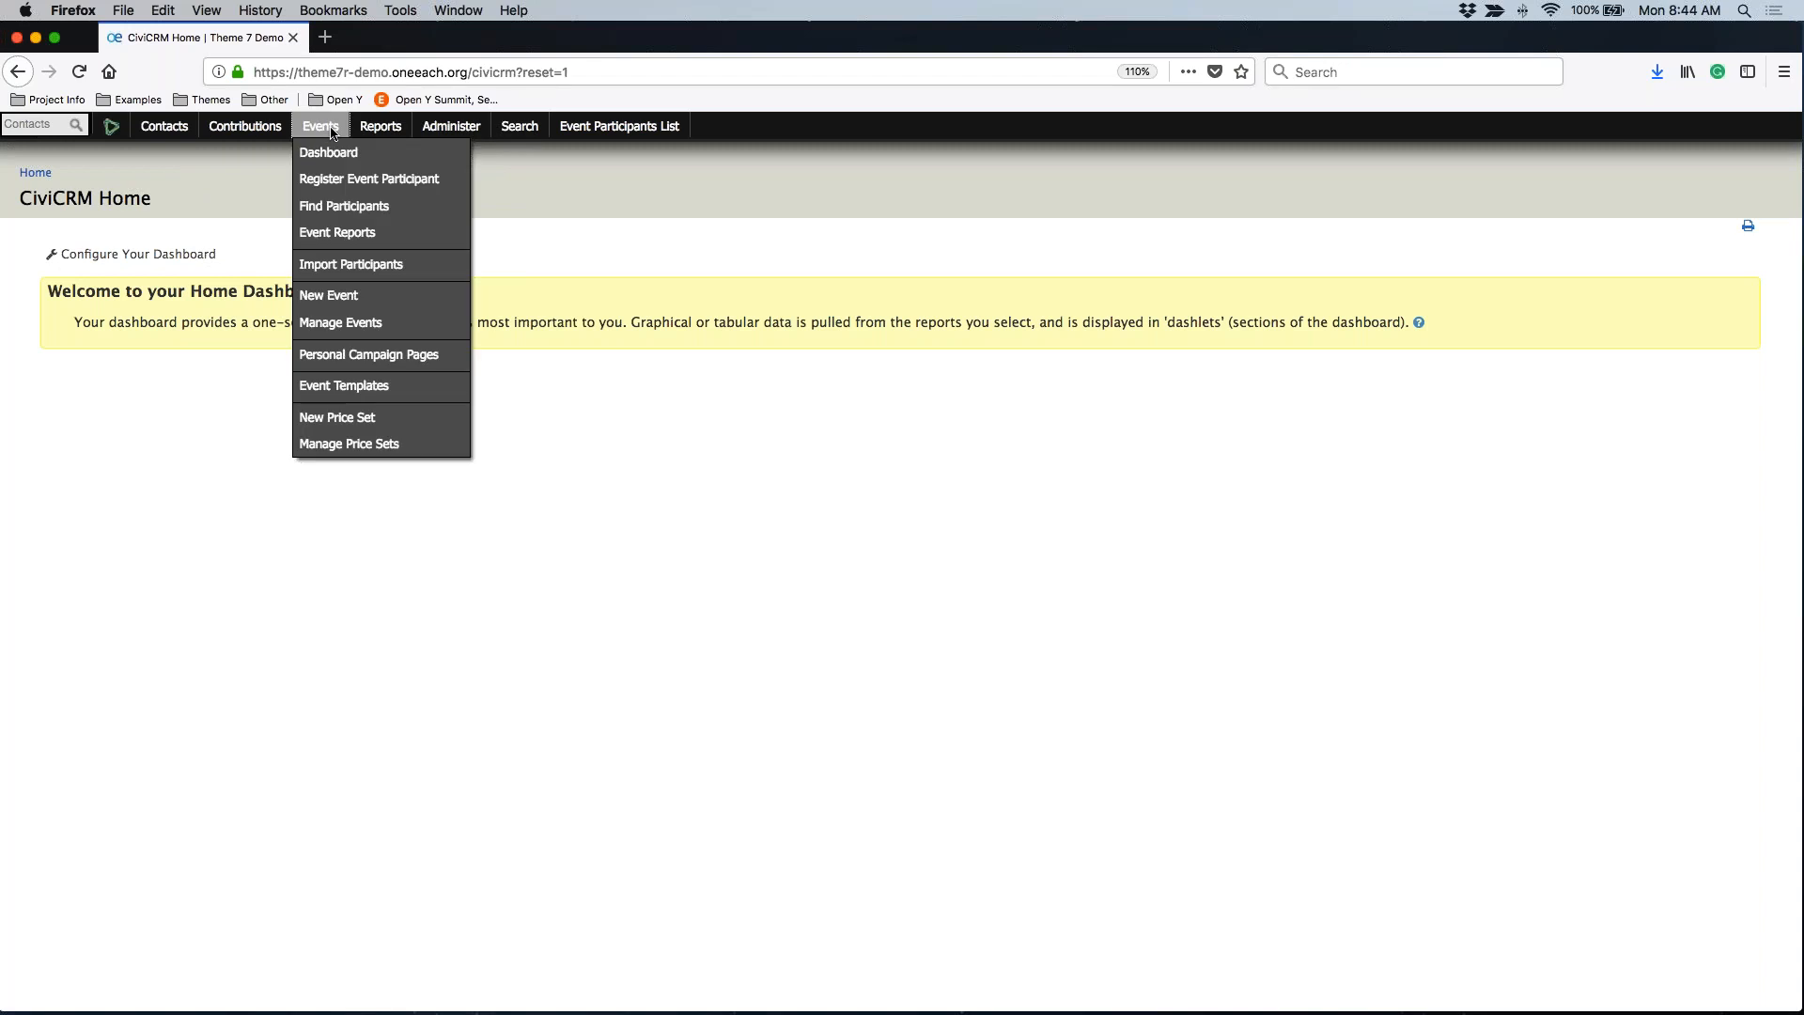
Create a new Meeting event with default role Attendee and Participant Listing left Disabled
{"action": "left_click", "coordinate": [308, 308]}
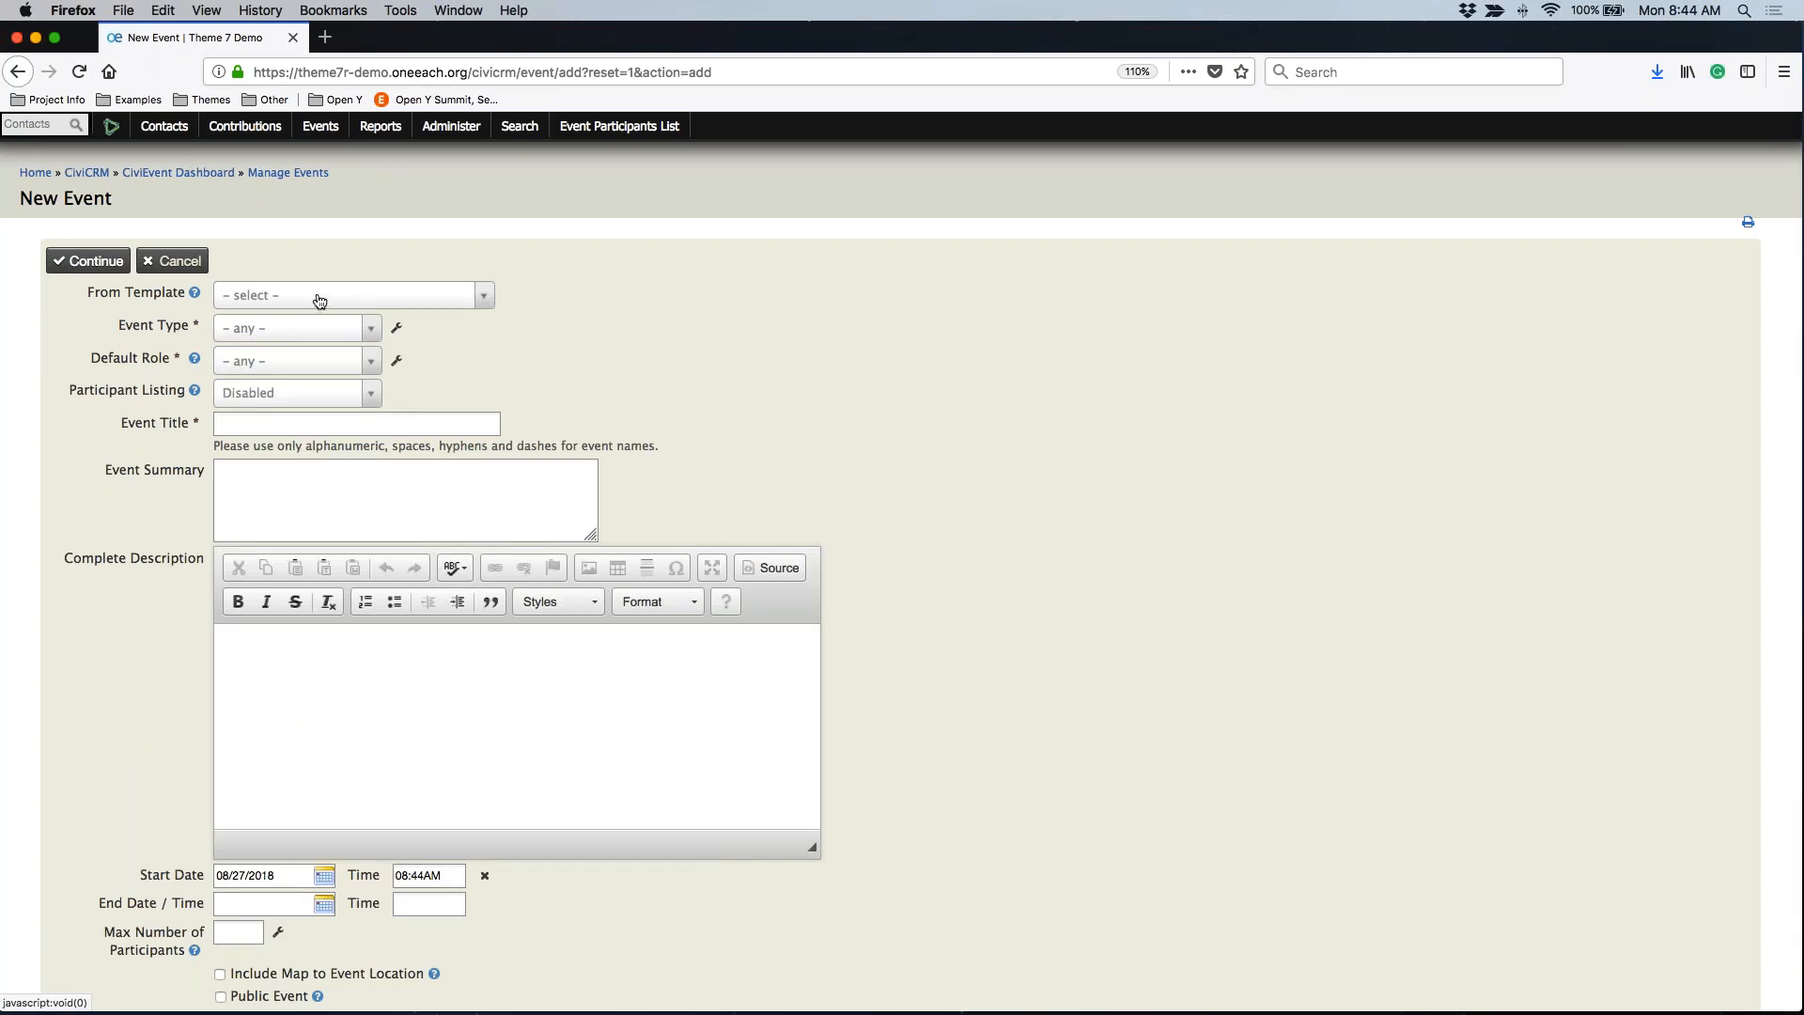
{"action": "left_click", "coordinate": [275, 333]}
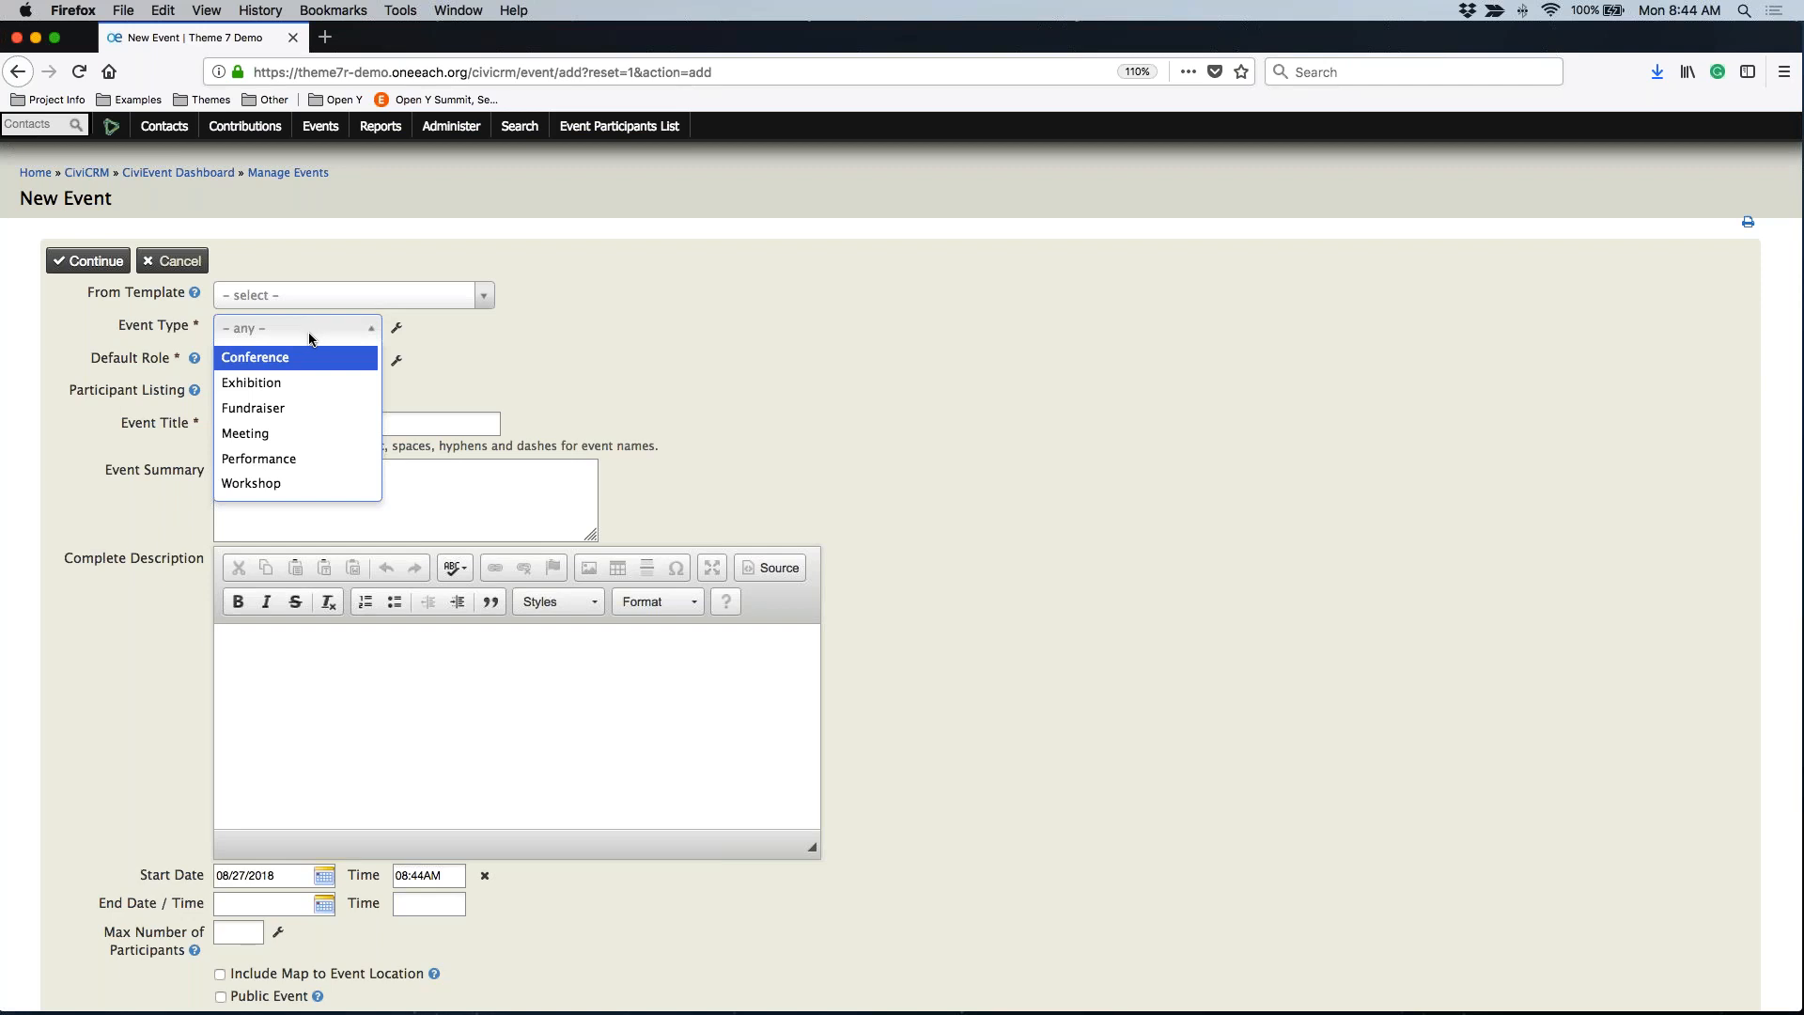
{"action": "left_click", "coordinate": [265, 435]}
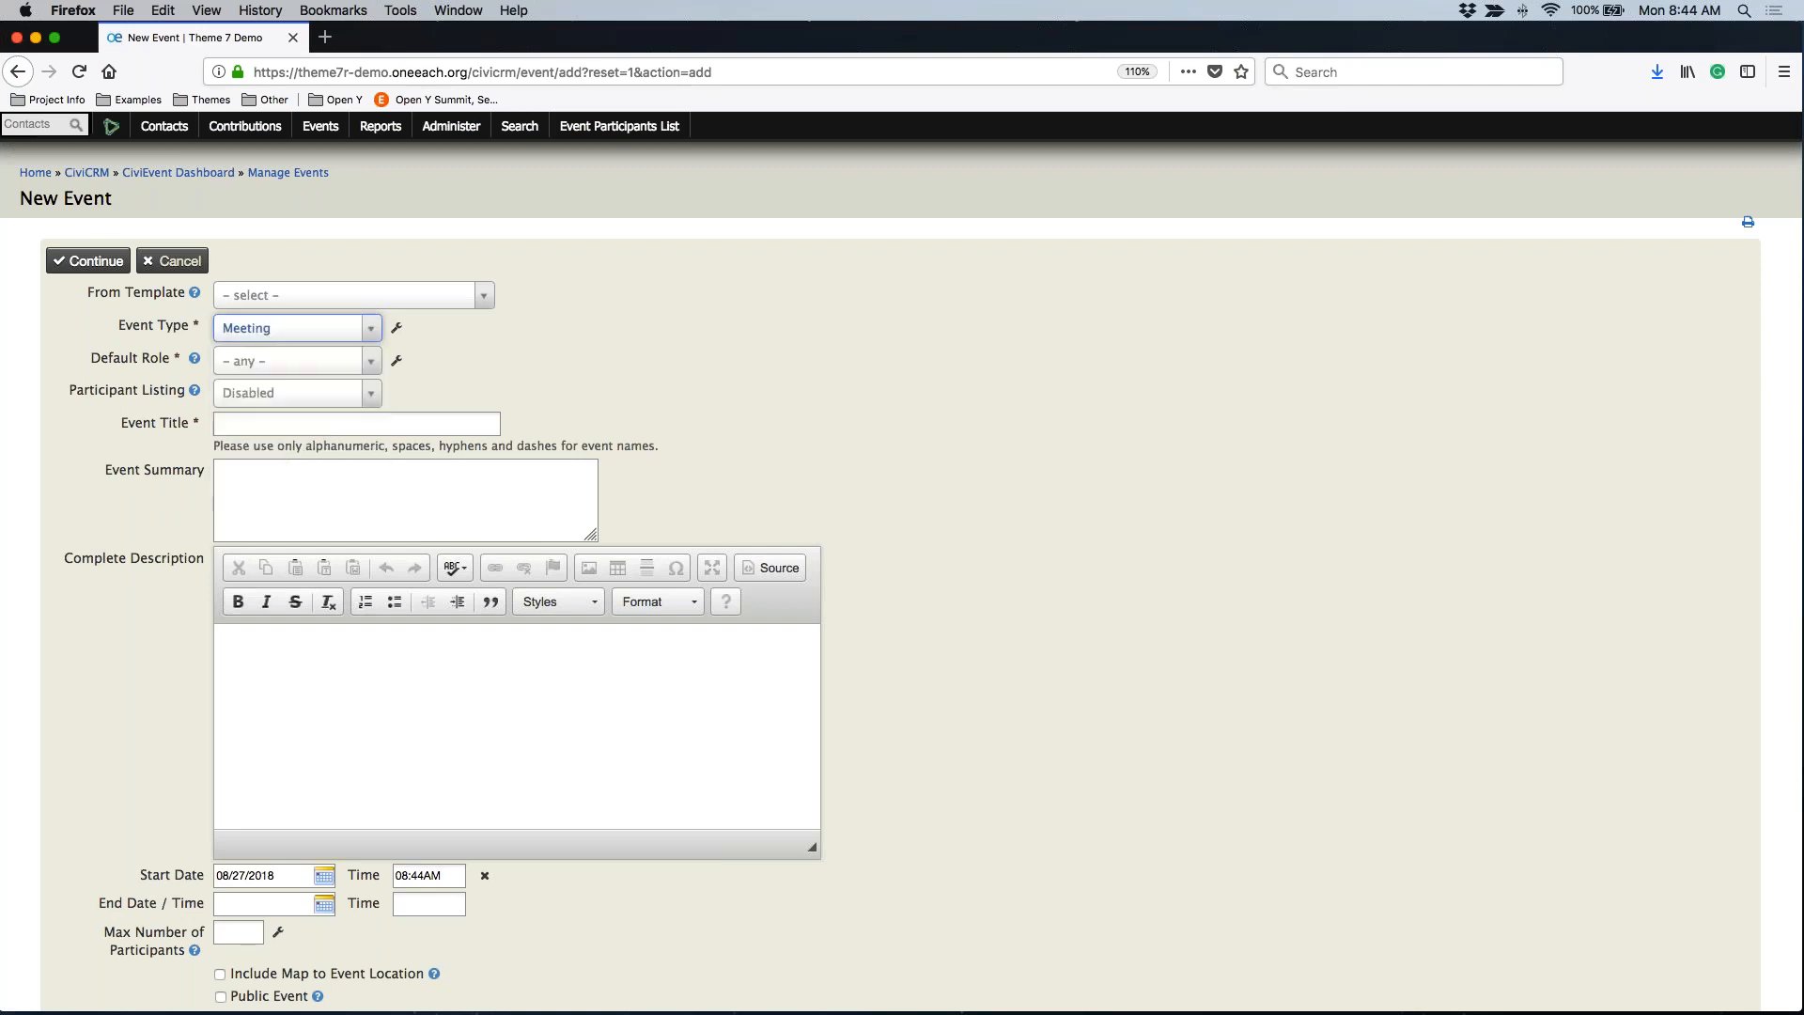
{"action": "left_click", "coordinate": [291, 361]}
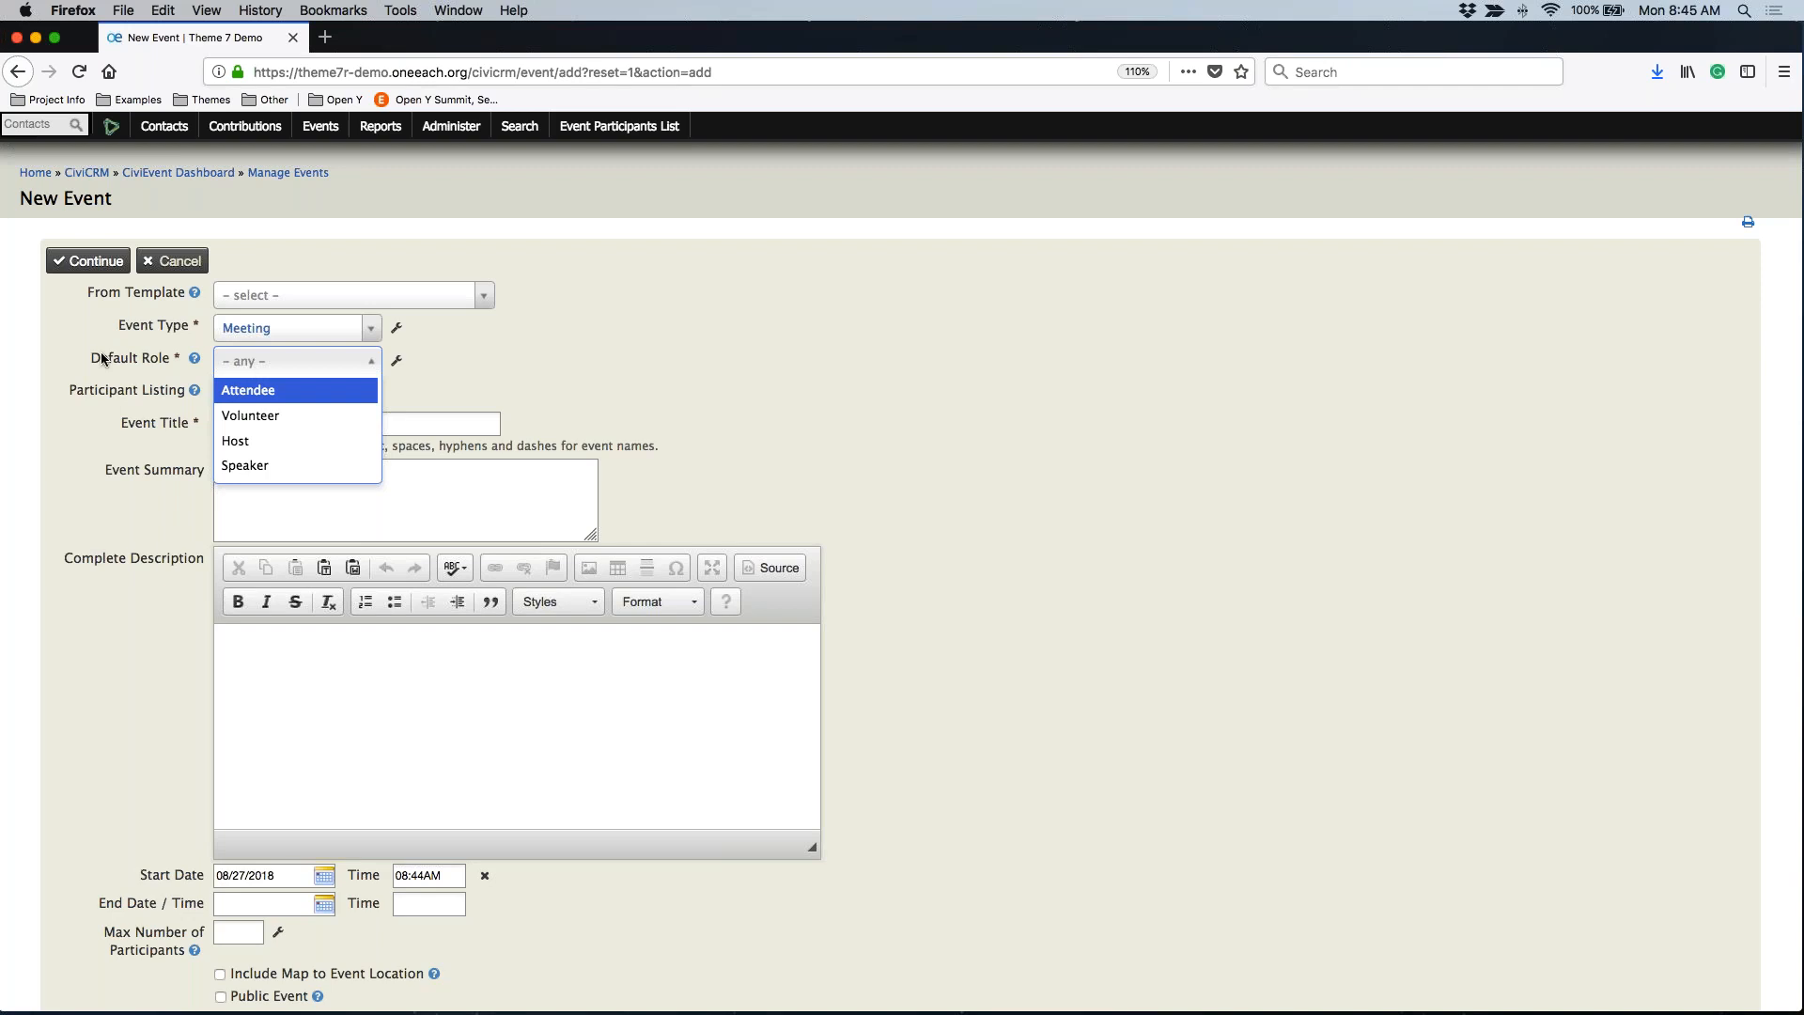
{"action": "left_click", "coordinate": [234, 392]}
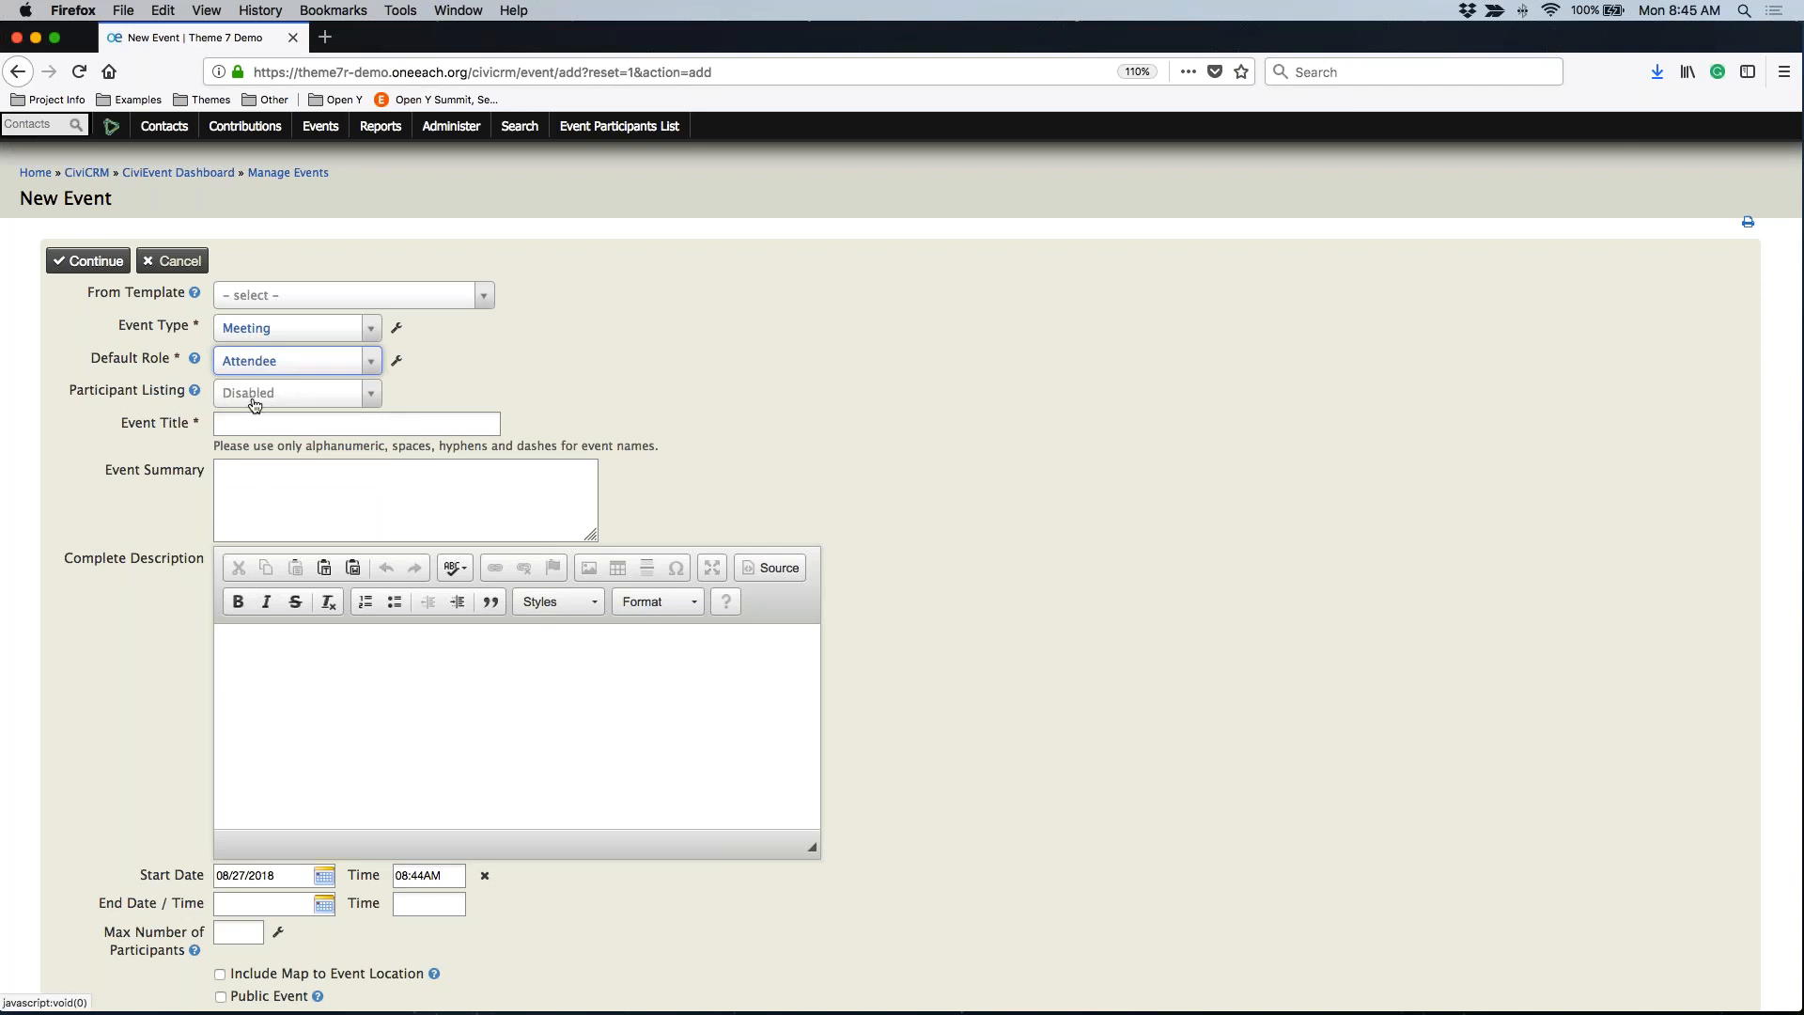
{"action": "left_click", "coordinate": [284, 405]}
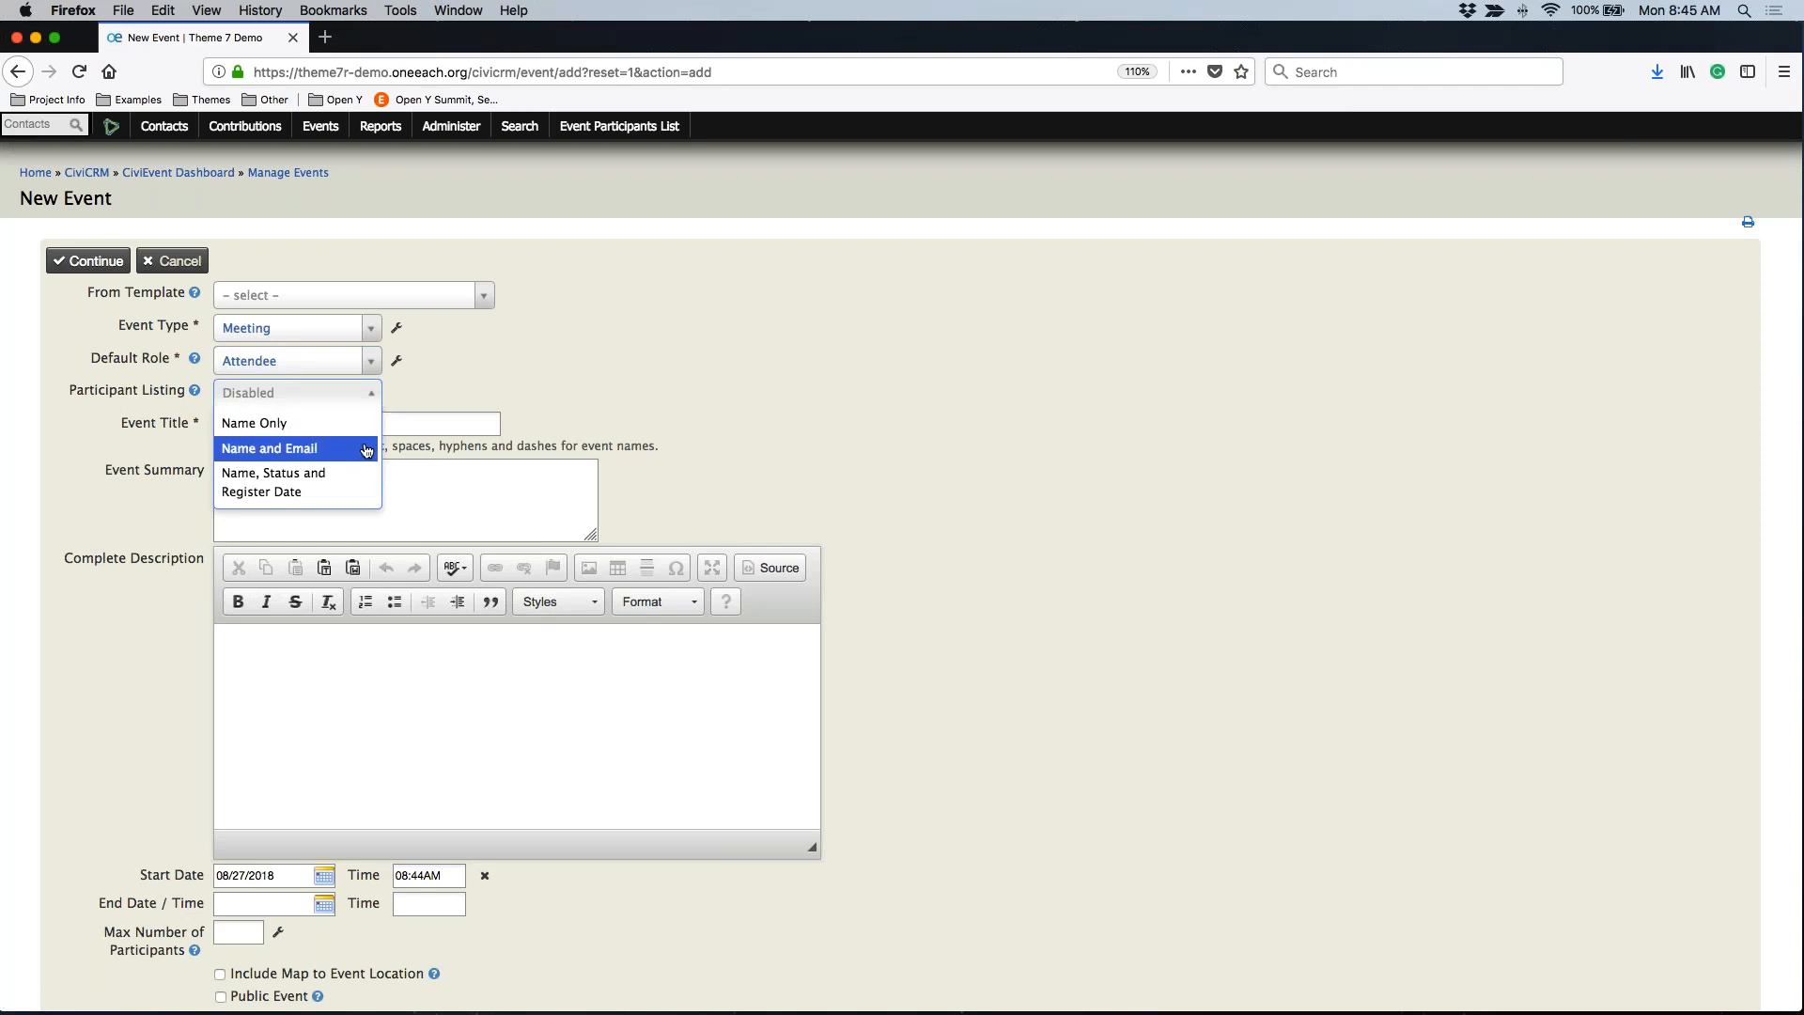
{"action": "left_click", "coordinate": [270, 451]}
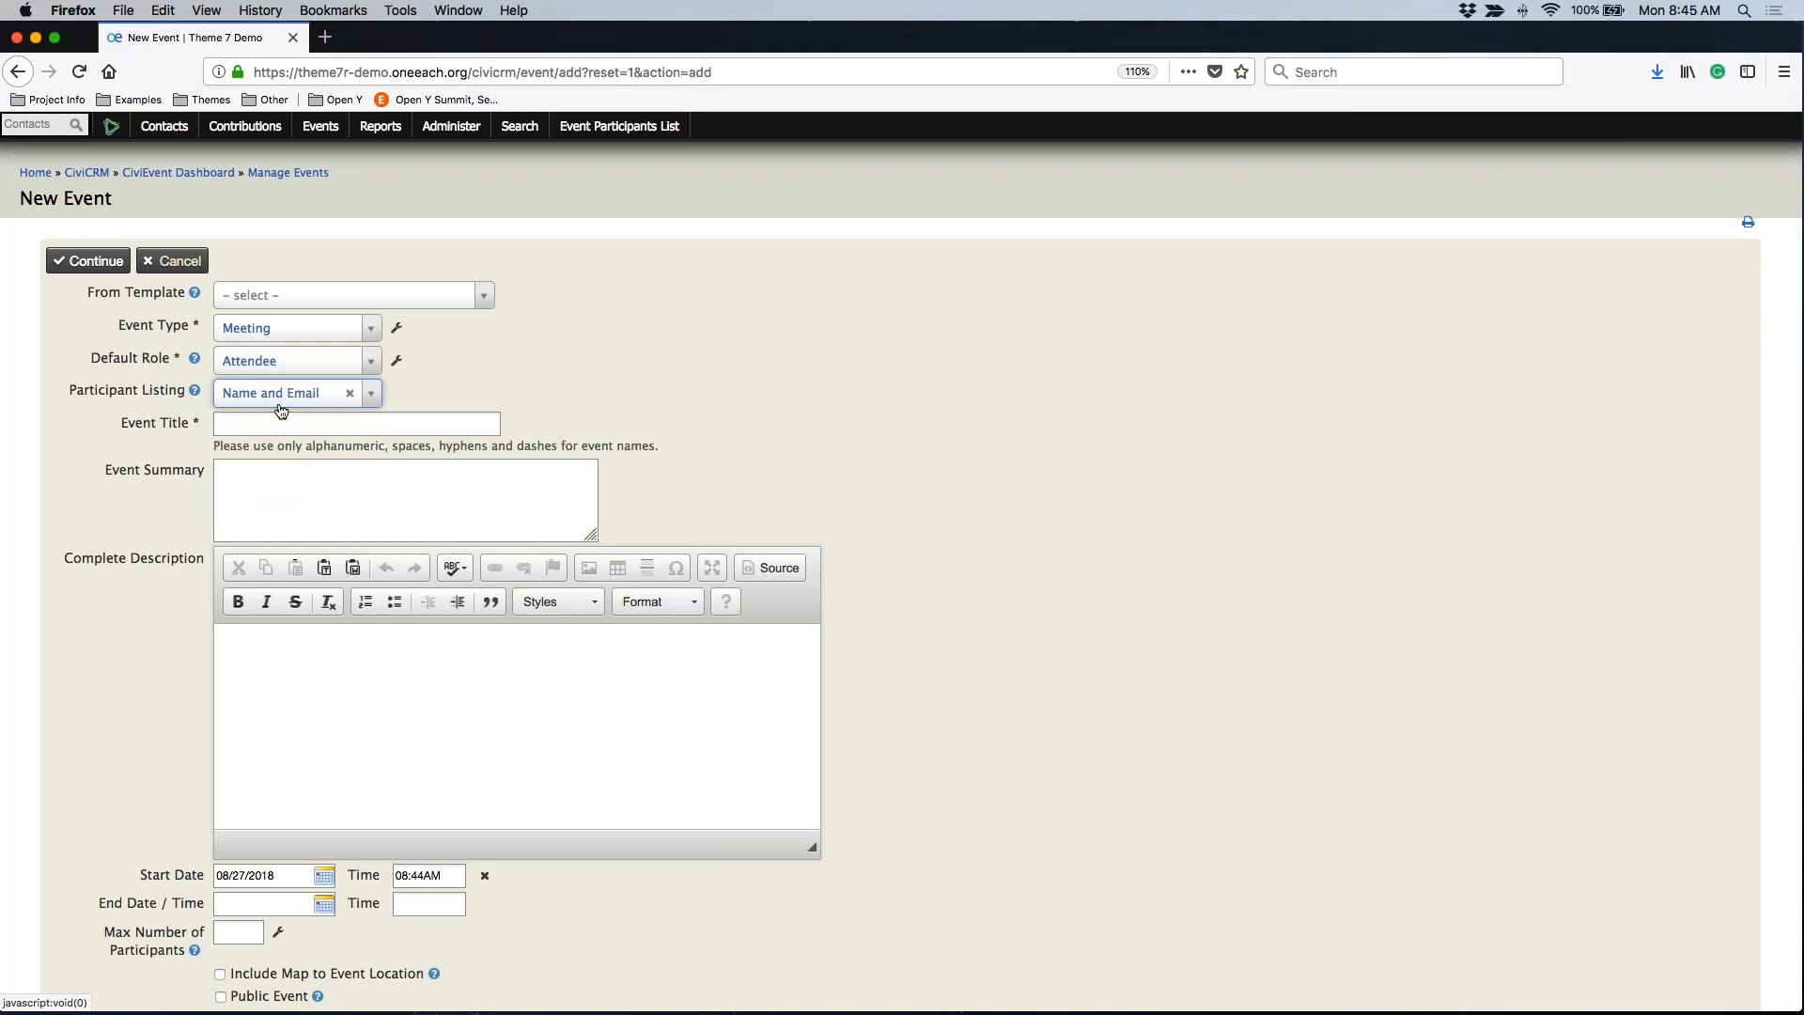
{"action": "left_click", "coordinate": [350, 395]}
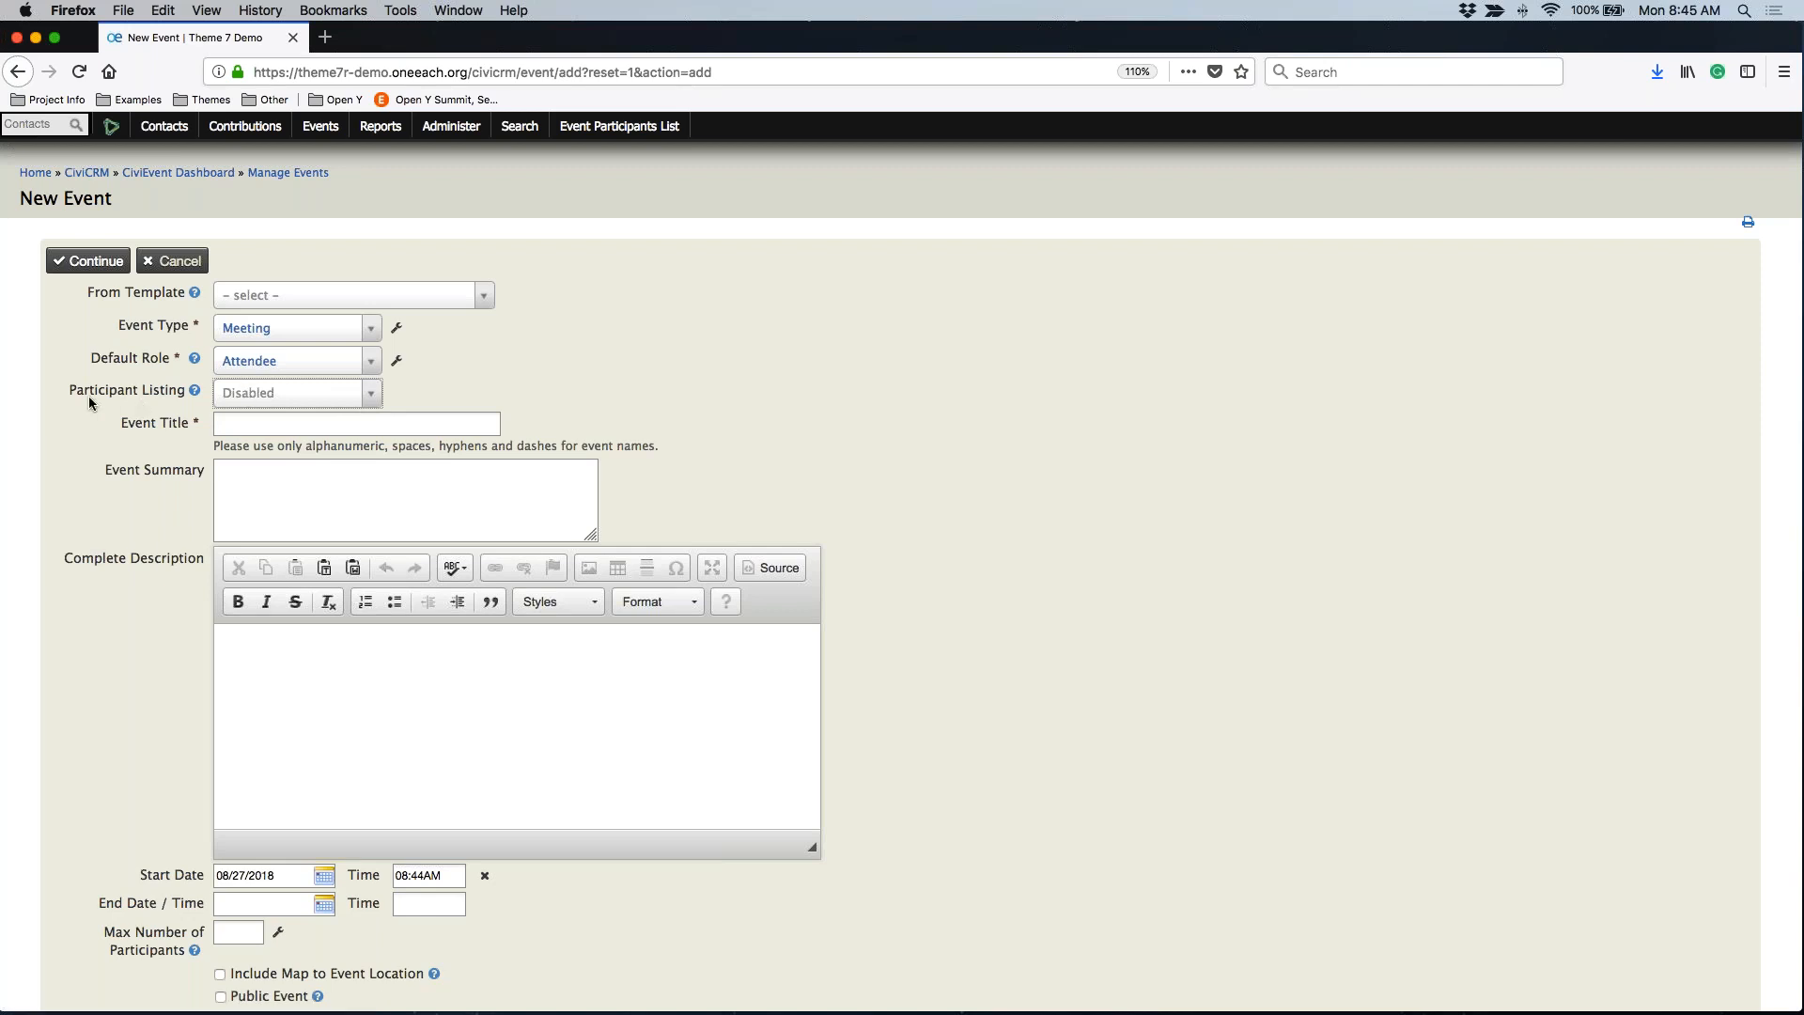
Enter 'New Meeting' as the event title
{"action": "key", "text": "Tab"}
{"action": "type", "text": "New Meeting"}
{"action": "key", "text": "Tab"}
Write the description: 'Meeting details can go here.' plus a paragraph on what to bring
{"action": "left_click", "coordinate": [273, 728]}
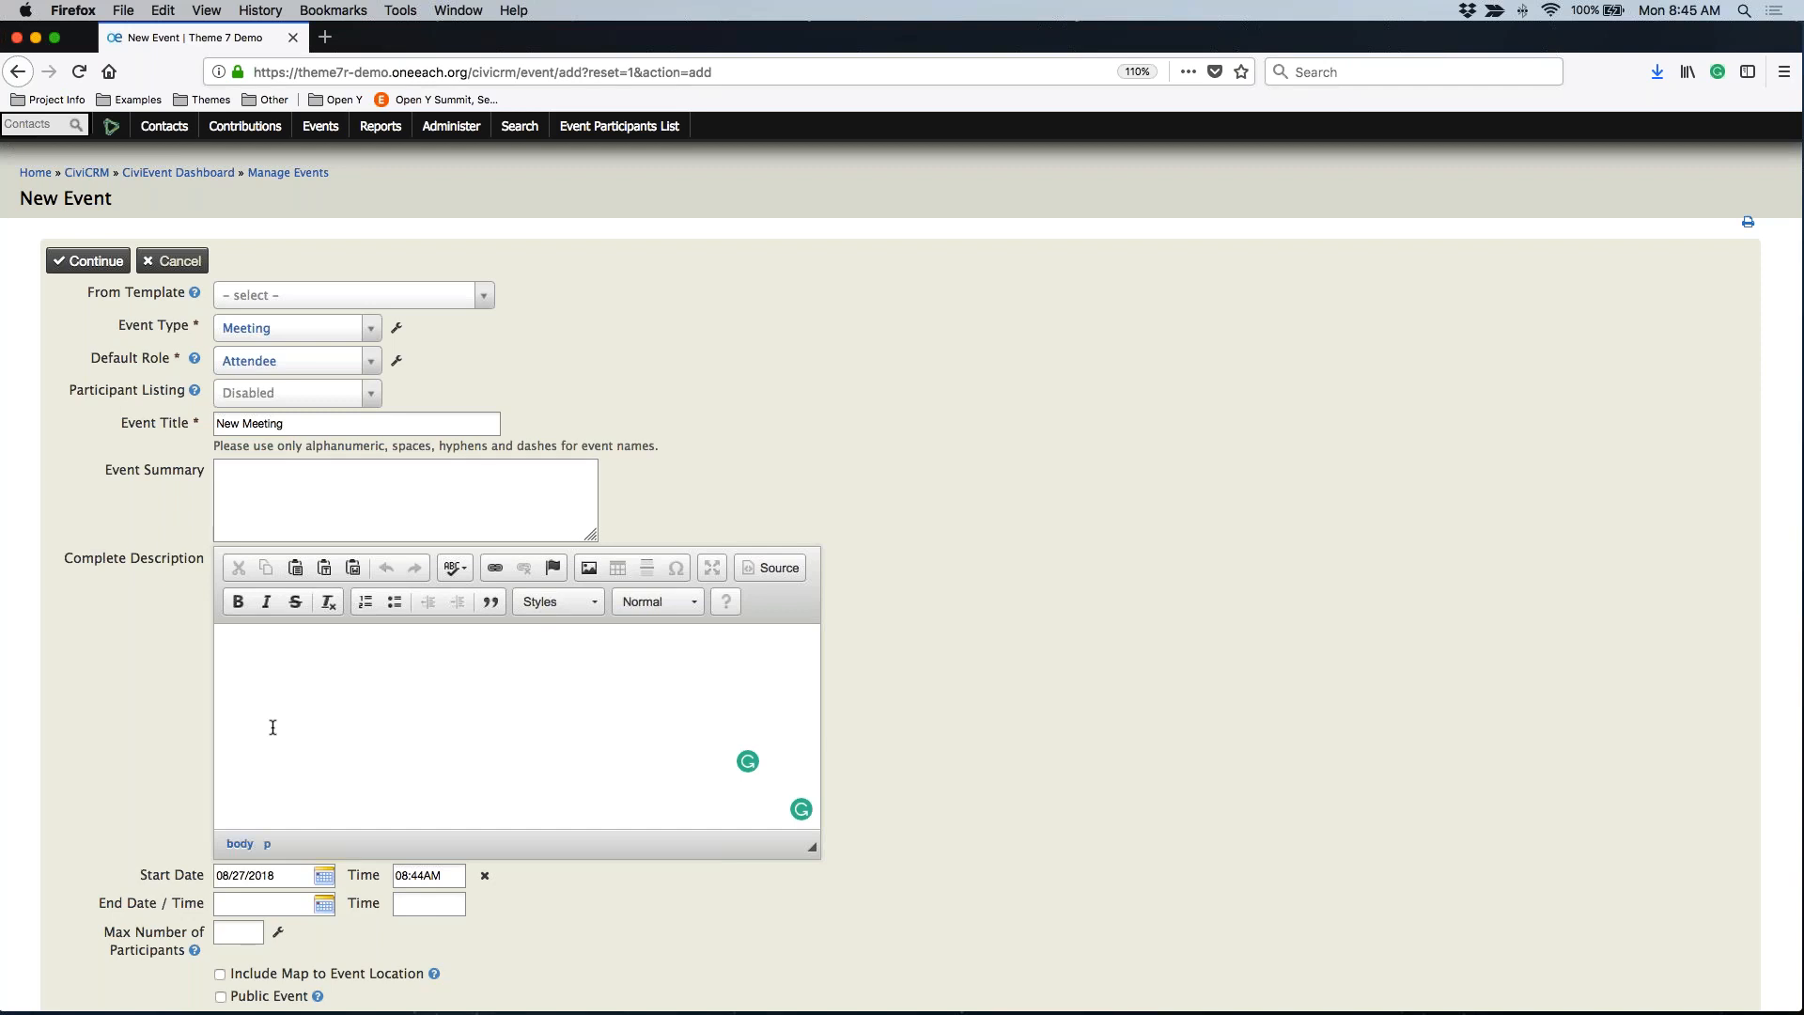
{"action": "type", "text": "Meeting details can go here."}
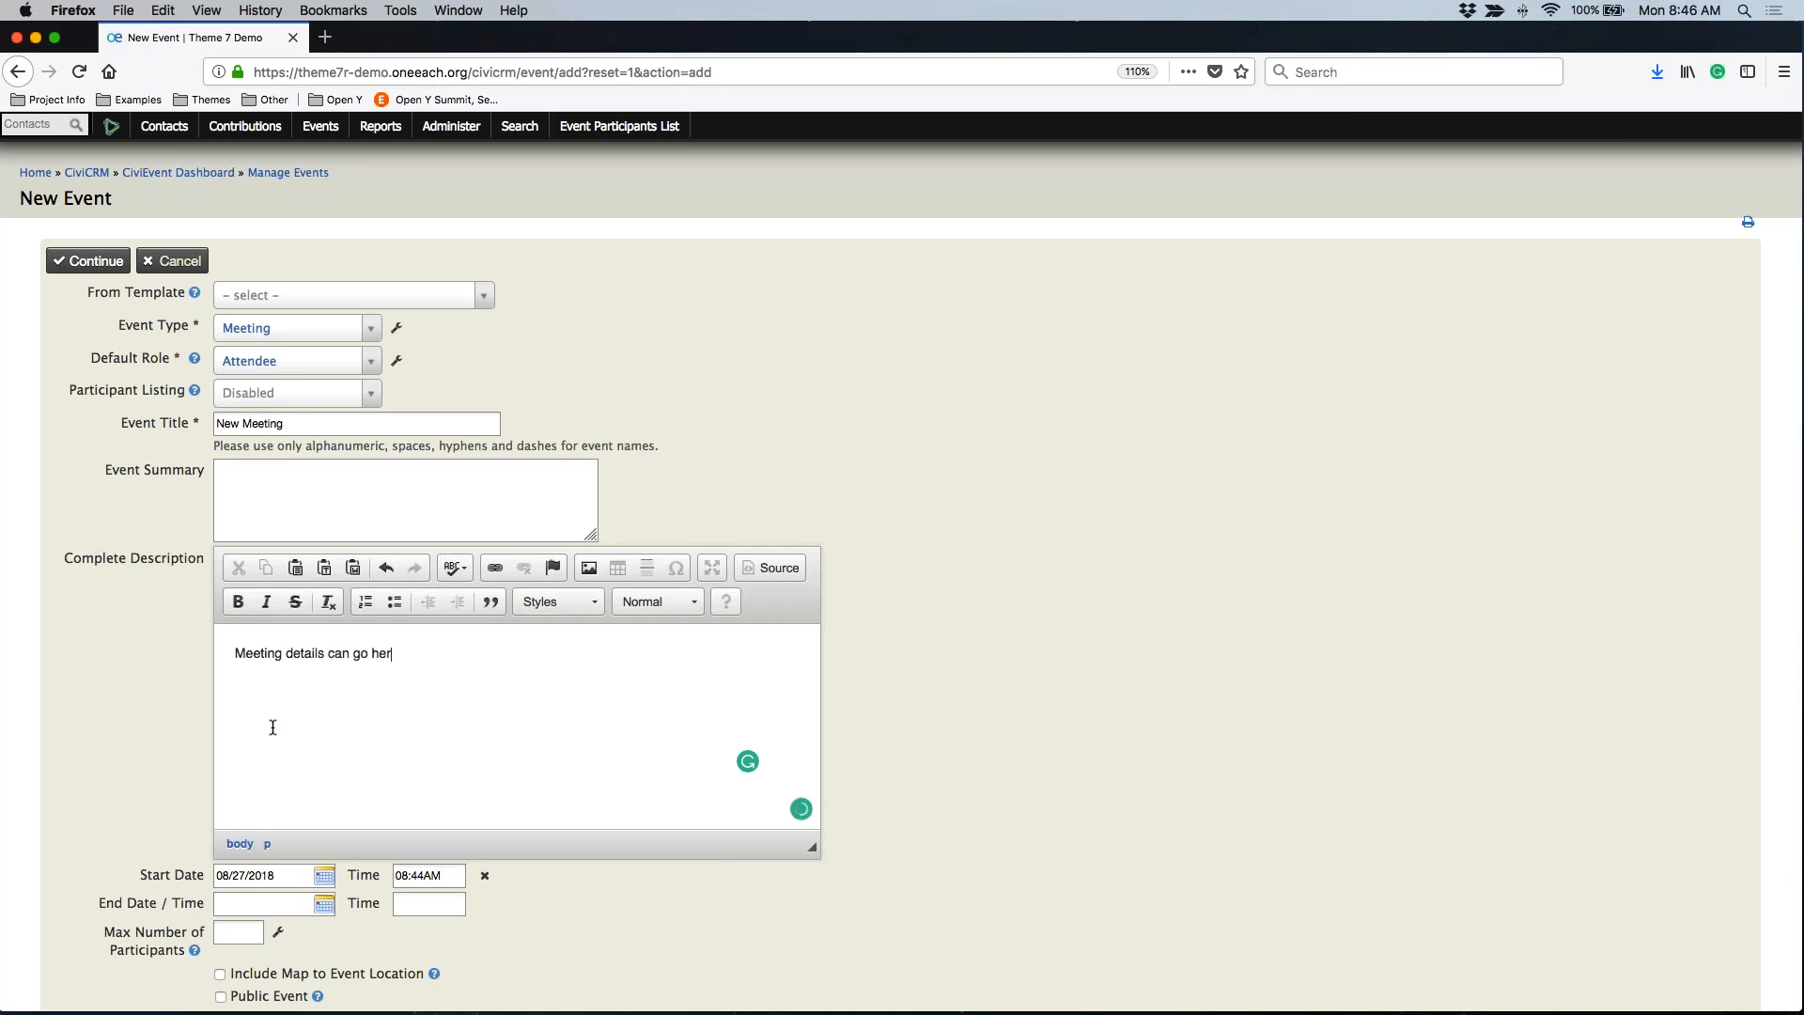
{"action": "key", "text": "Return"}
{"action": "type", "text": "T"}
{"action": "type", "text": "Do "}
{"action": "type", "text": "I need to bring"}
{"action": "type", "text": " anything to the meeti"}
{"action": "type", "text": "ng? You should "}
{"action": "type", "text": "say that here."}
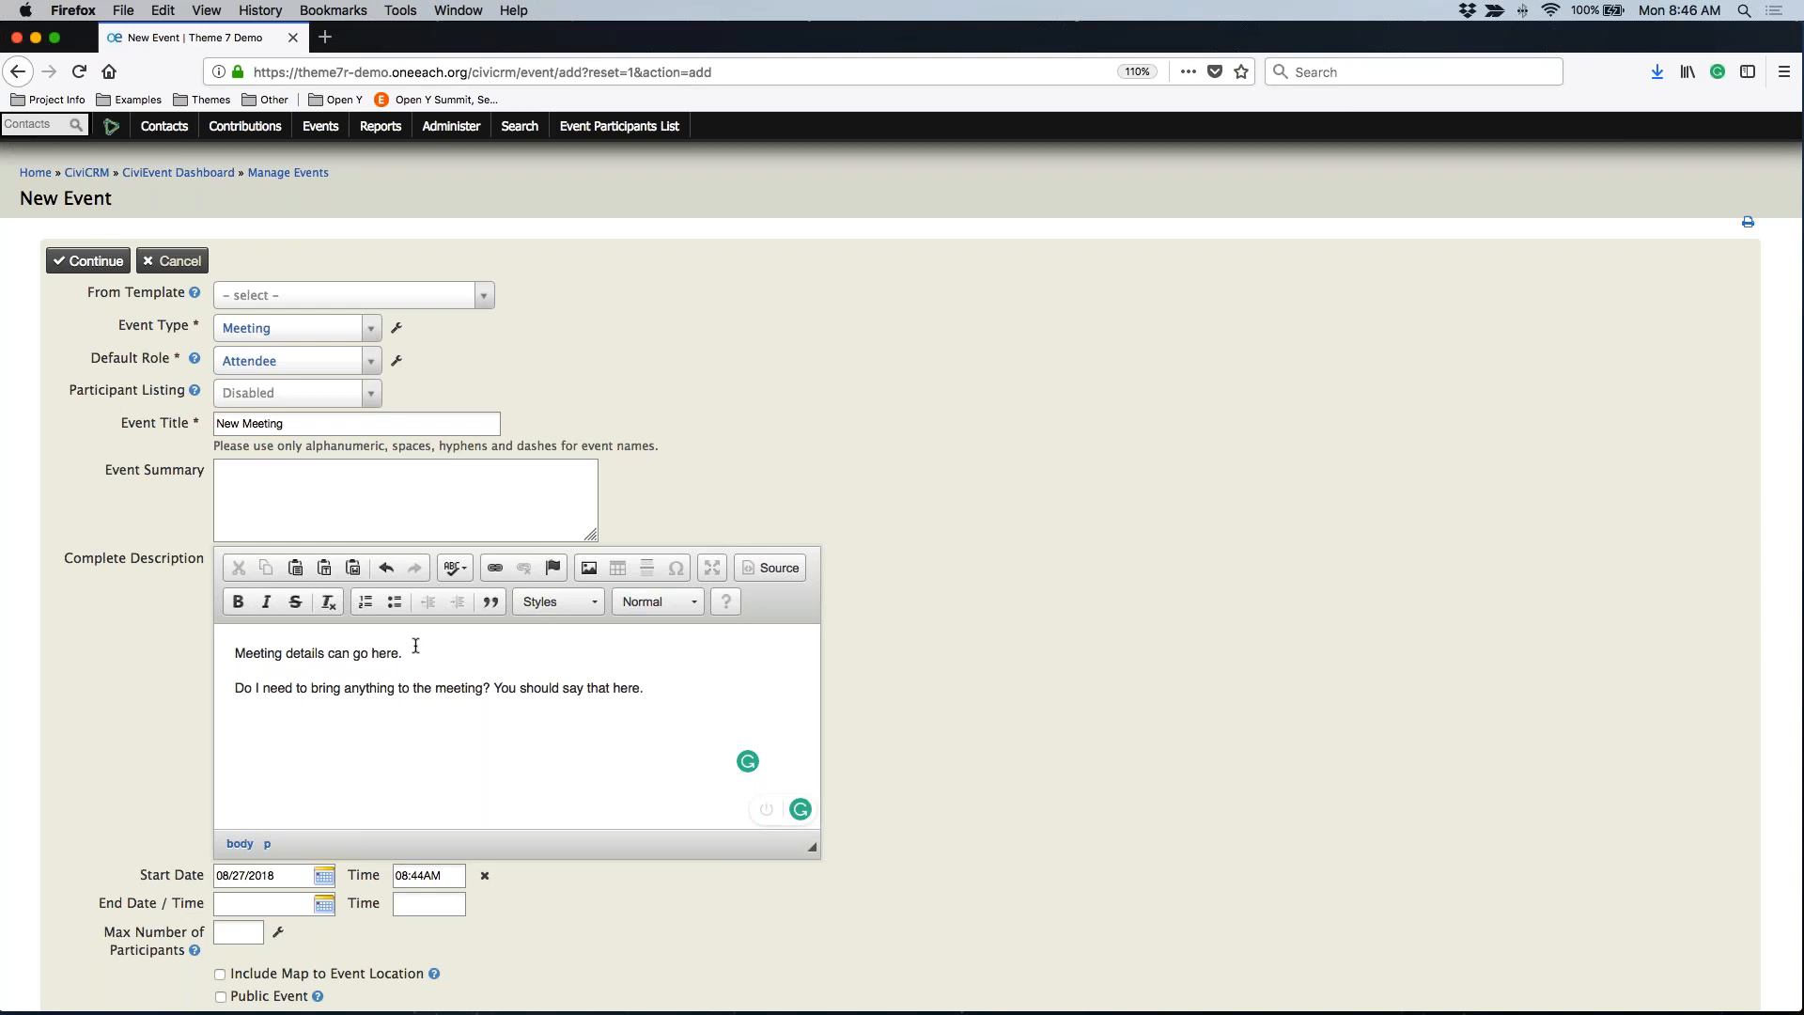
Make the first description paragraph bold
{"action": "left_click_drag", "start_coordinate": [420, 653], "coordinate": [235, 653]}
{"action": "left_click", "coordinate": [239, 599]}
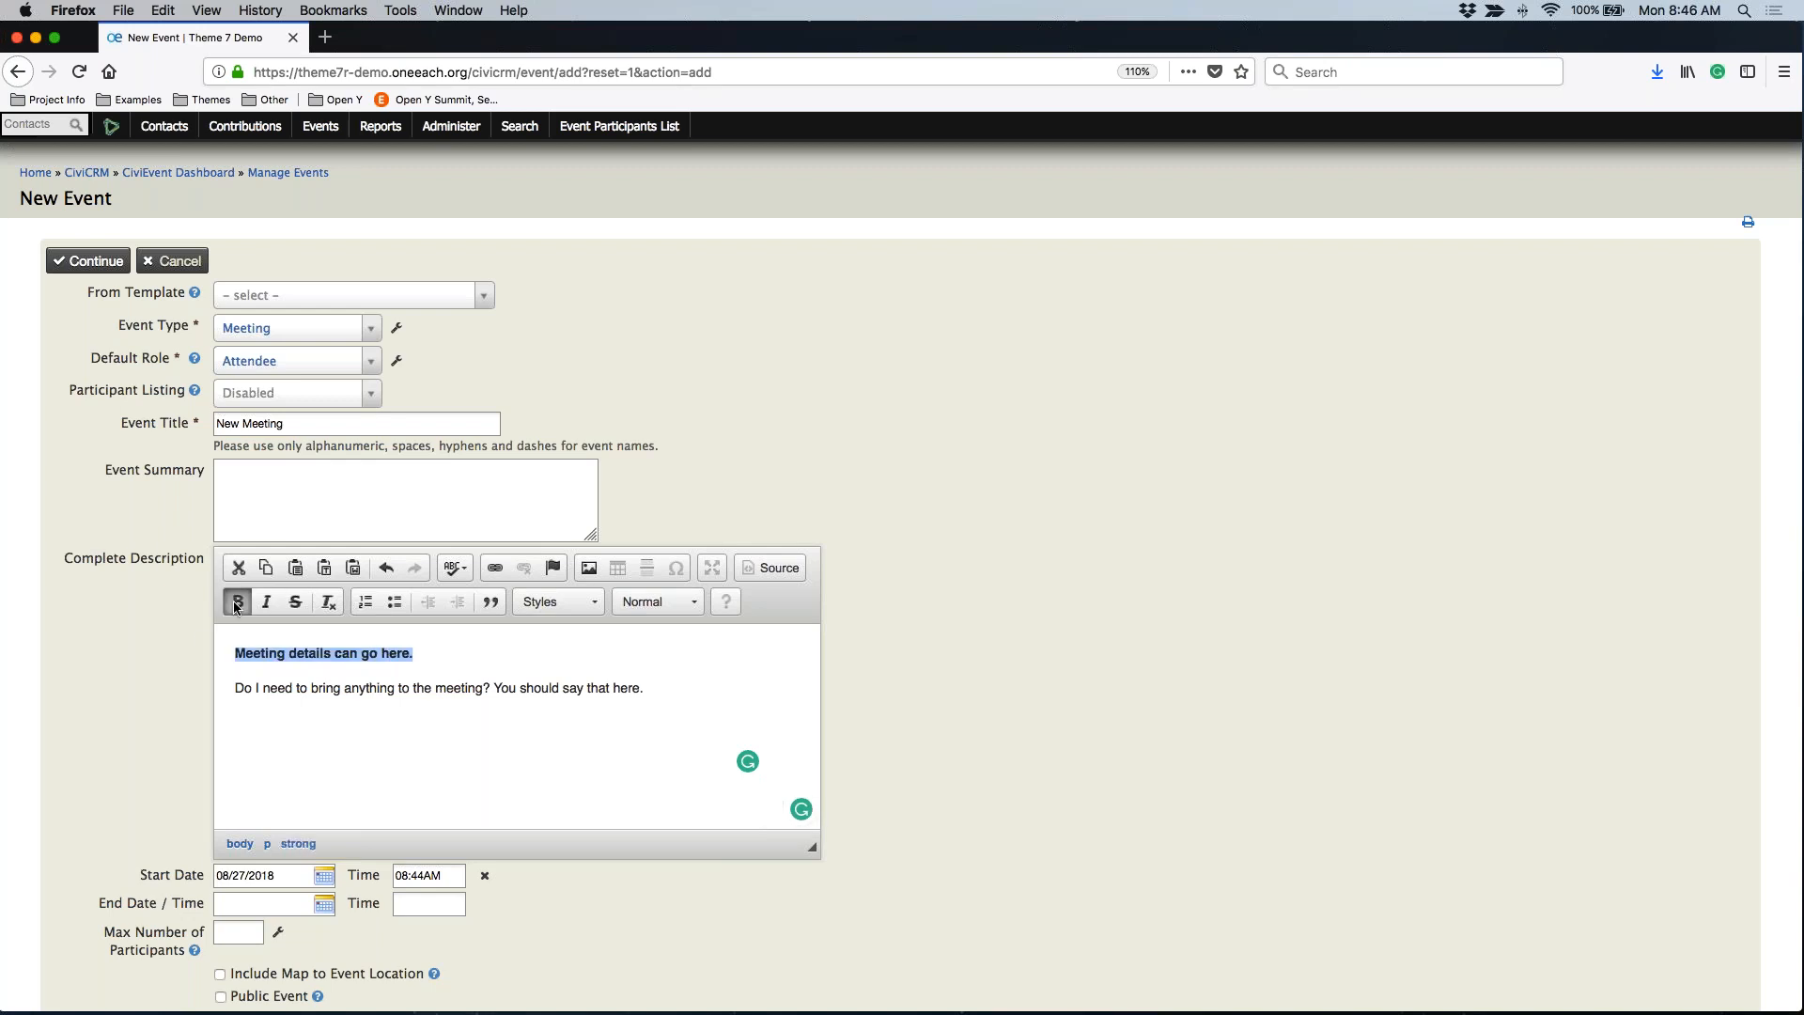
{"action": "scroll", "coordinate": [495, 735], "scroll_direction": "down", "scroll_amount": 2}
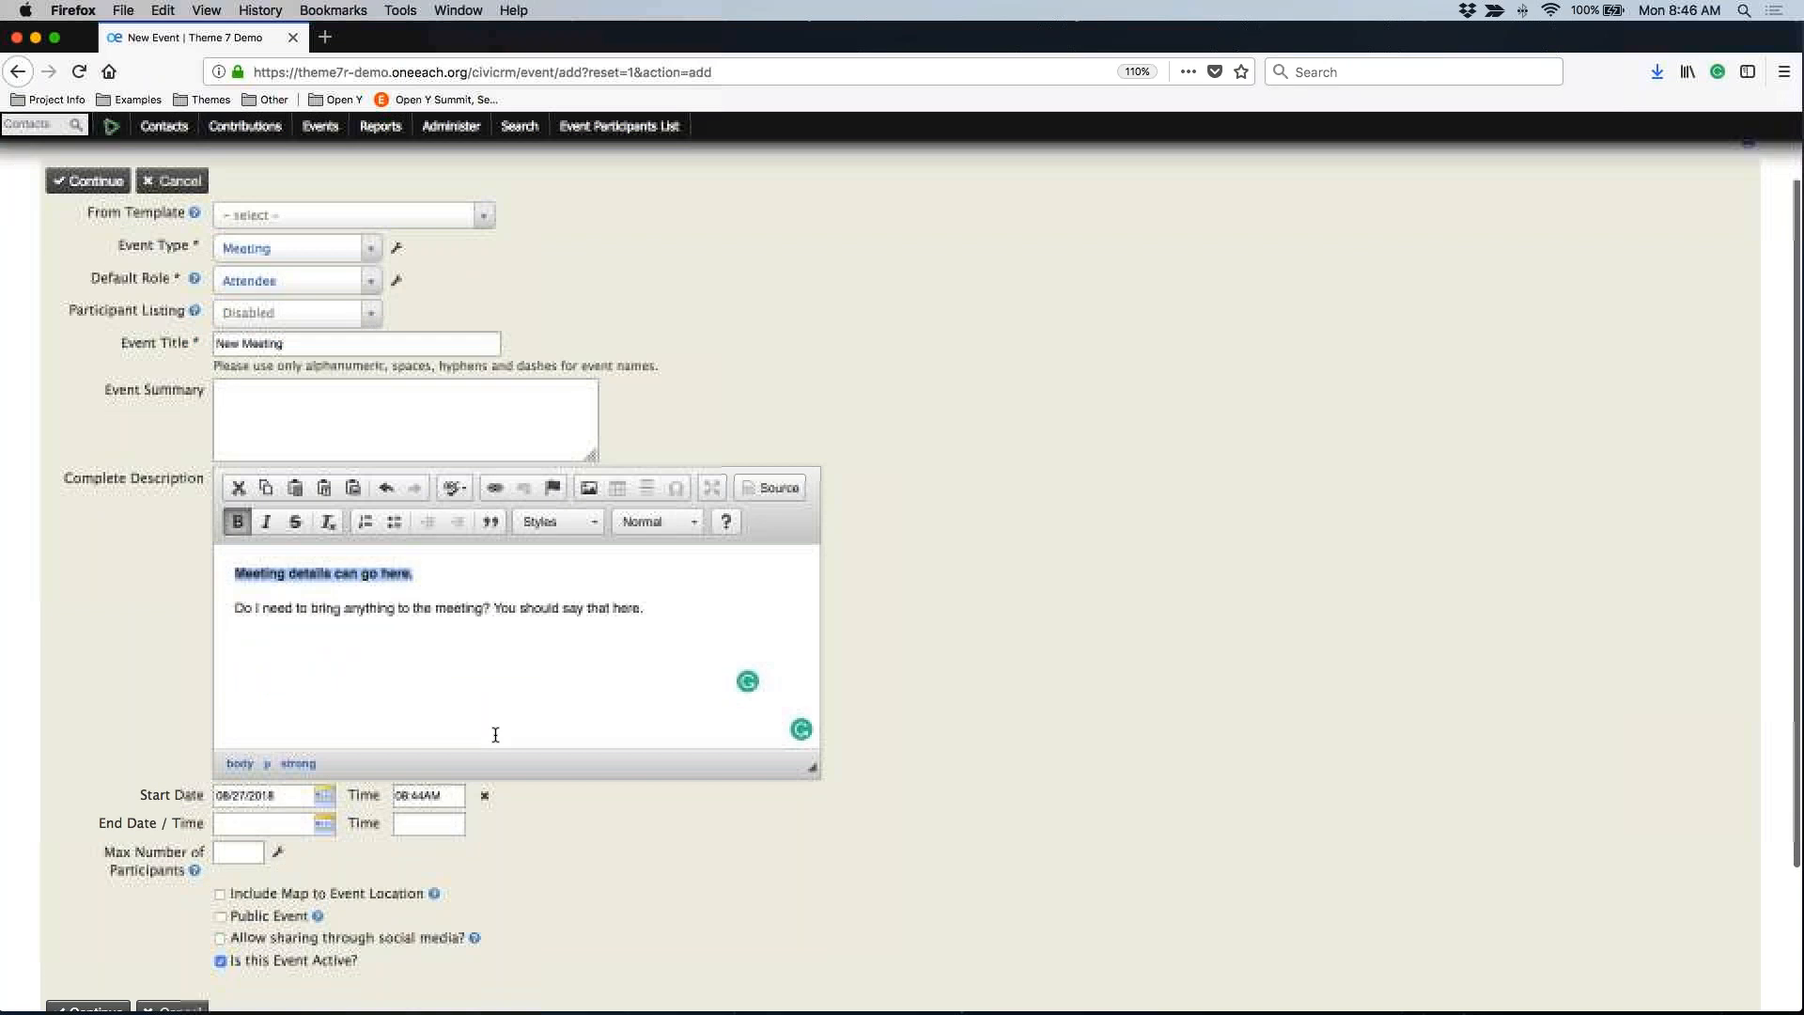
{"action": "left_click", "coordinate": [468, 717]}
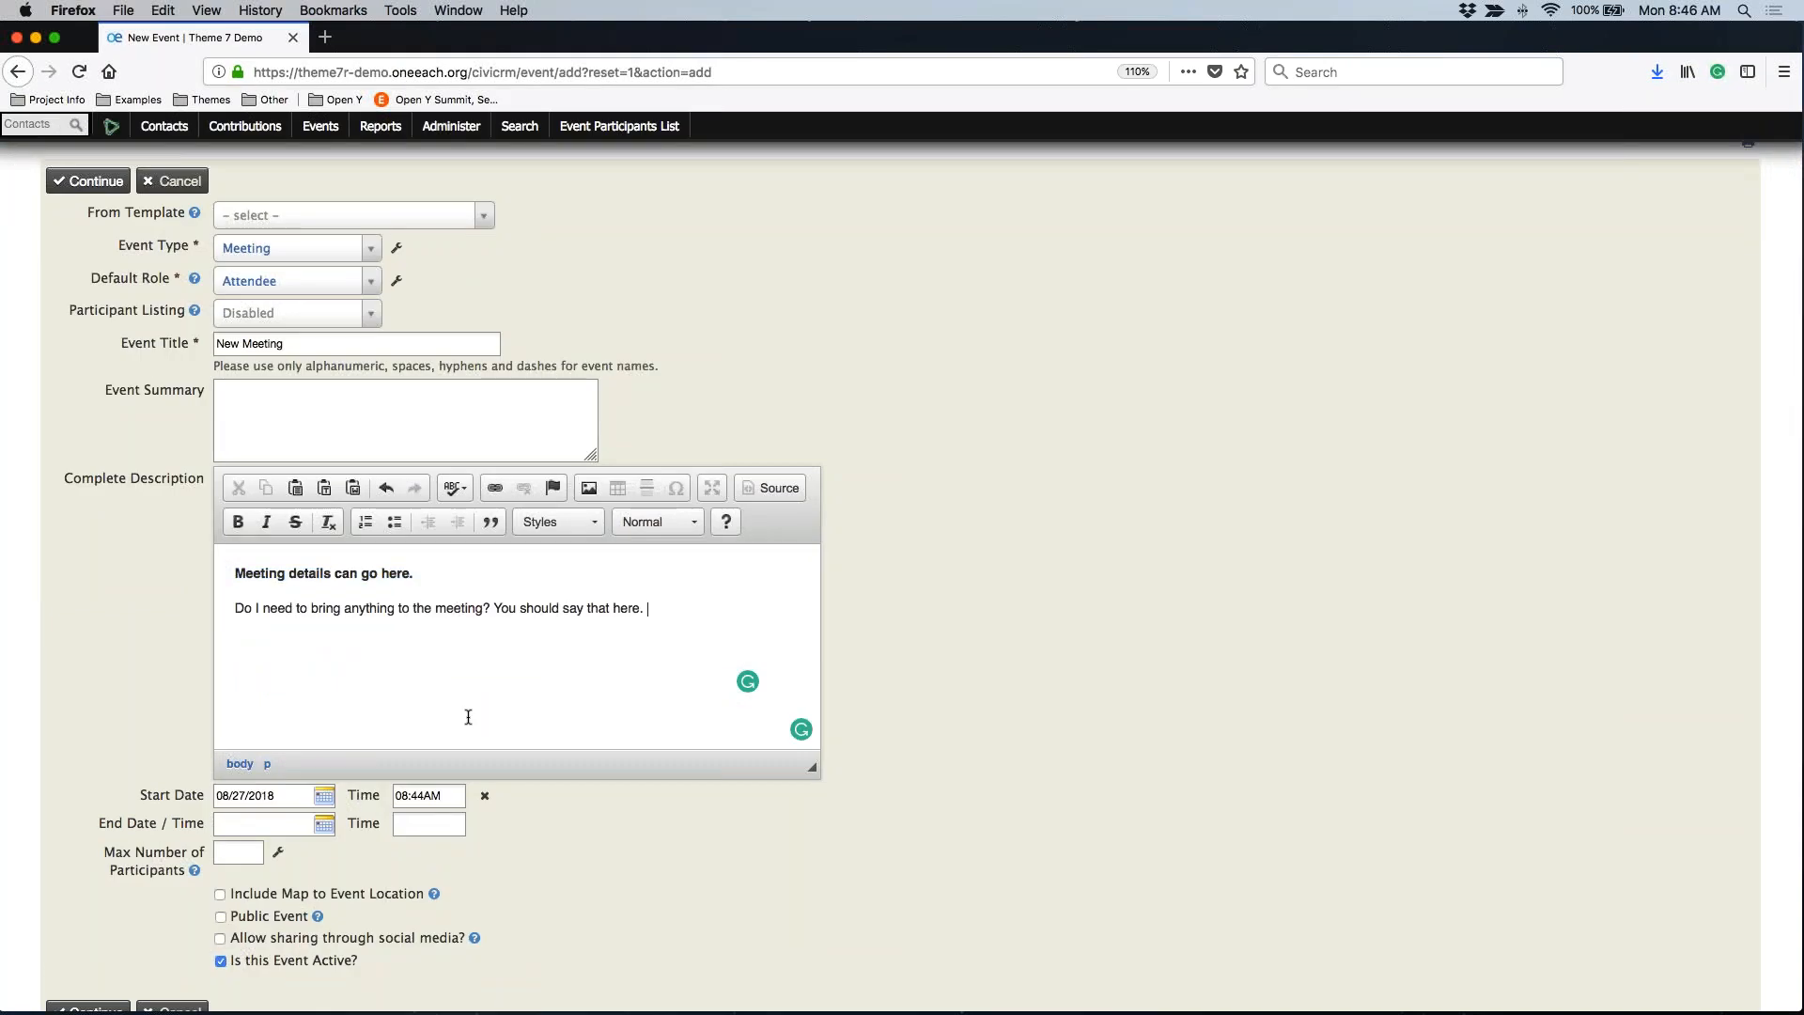
Schedule 08/31/2018 from 11:00AM to 01:00PM, and tick Include Map and Public Event
{"action": "scroll", "coordinate": [468, 717], "scroll_direction": "down", "scroll_amount": 2}
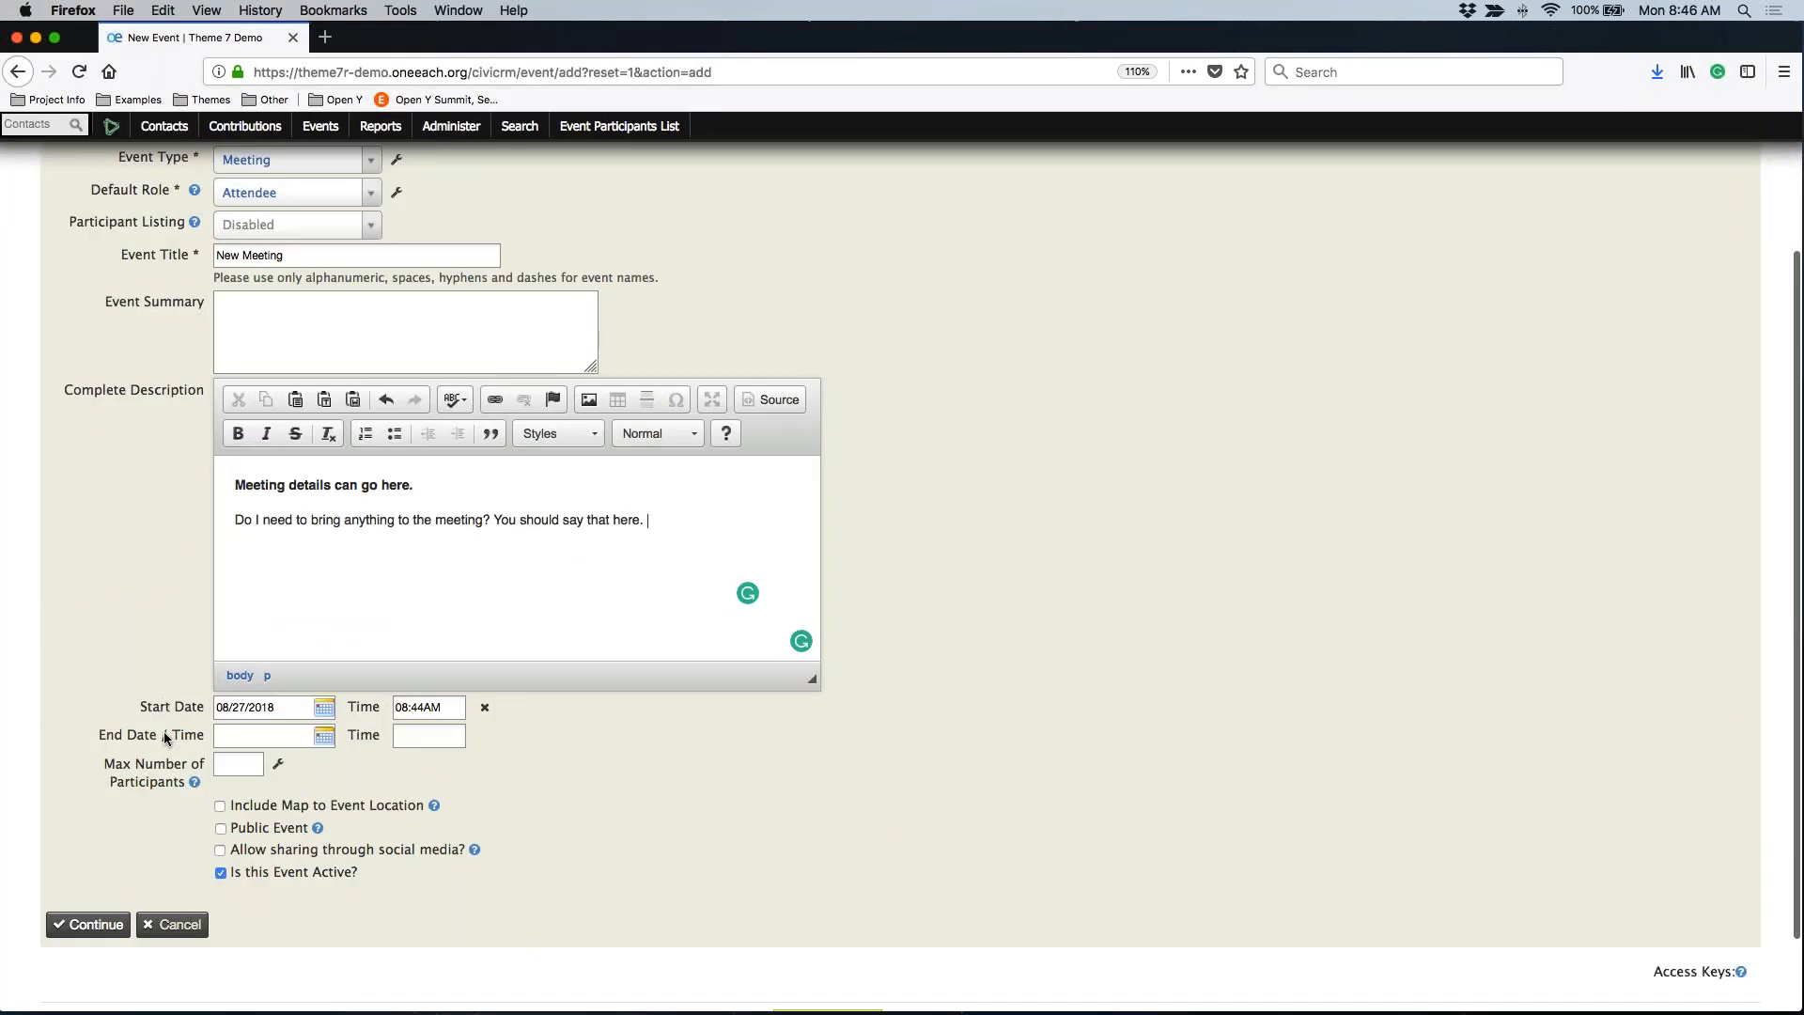
{"action": "left_click", "coordinate": [322, 707]}
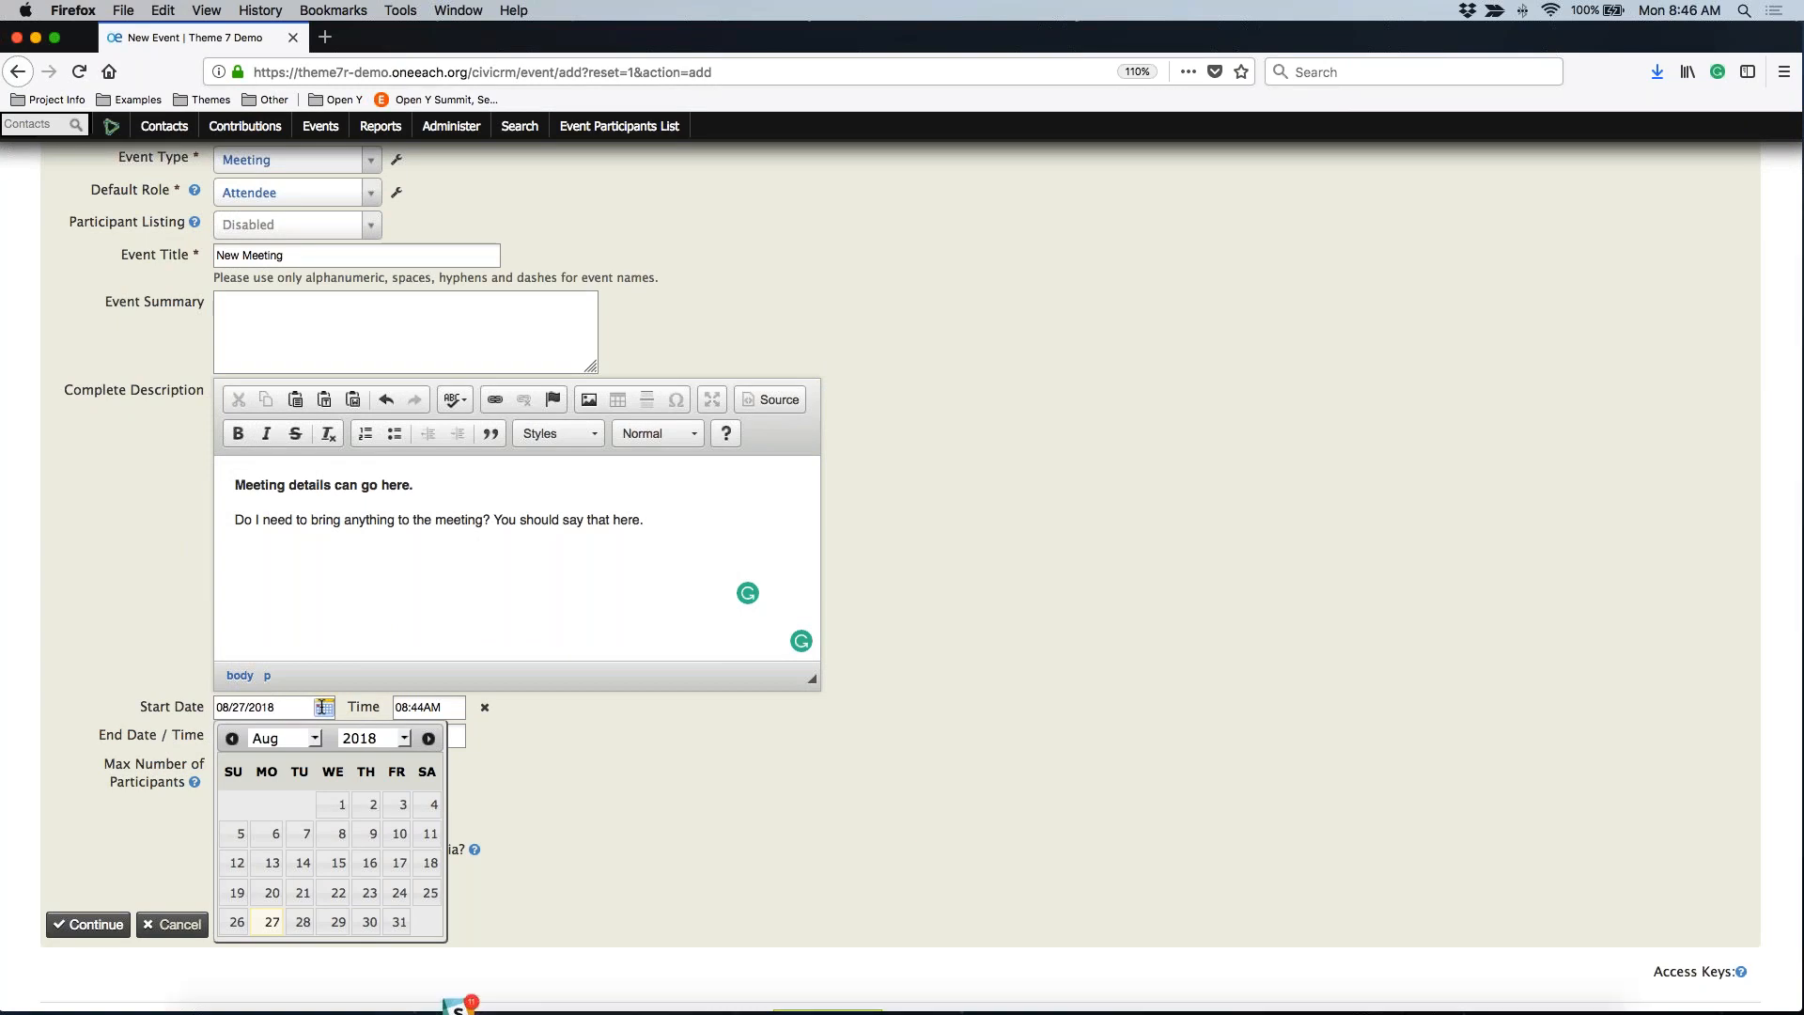
{"action": "left_click", "coordinate": [398, 922]}
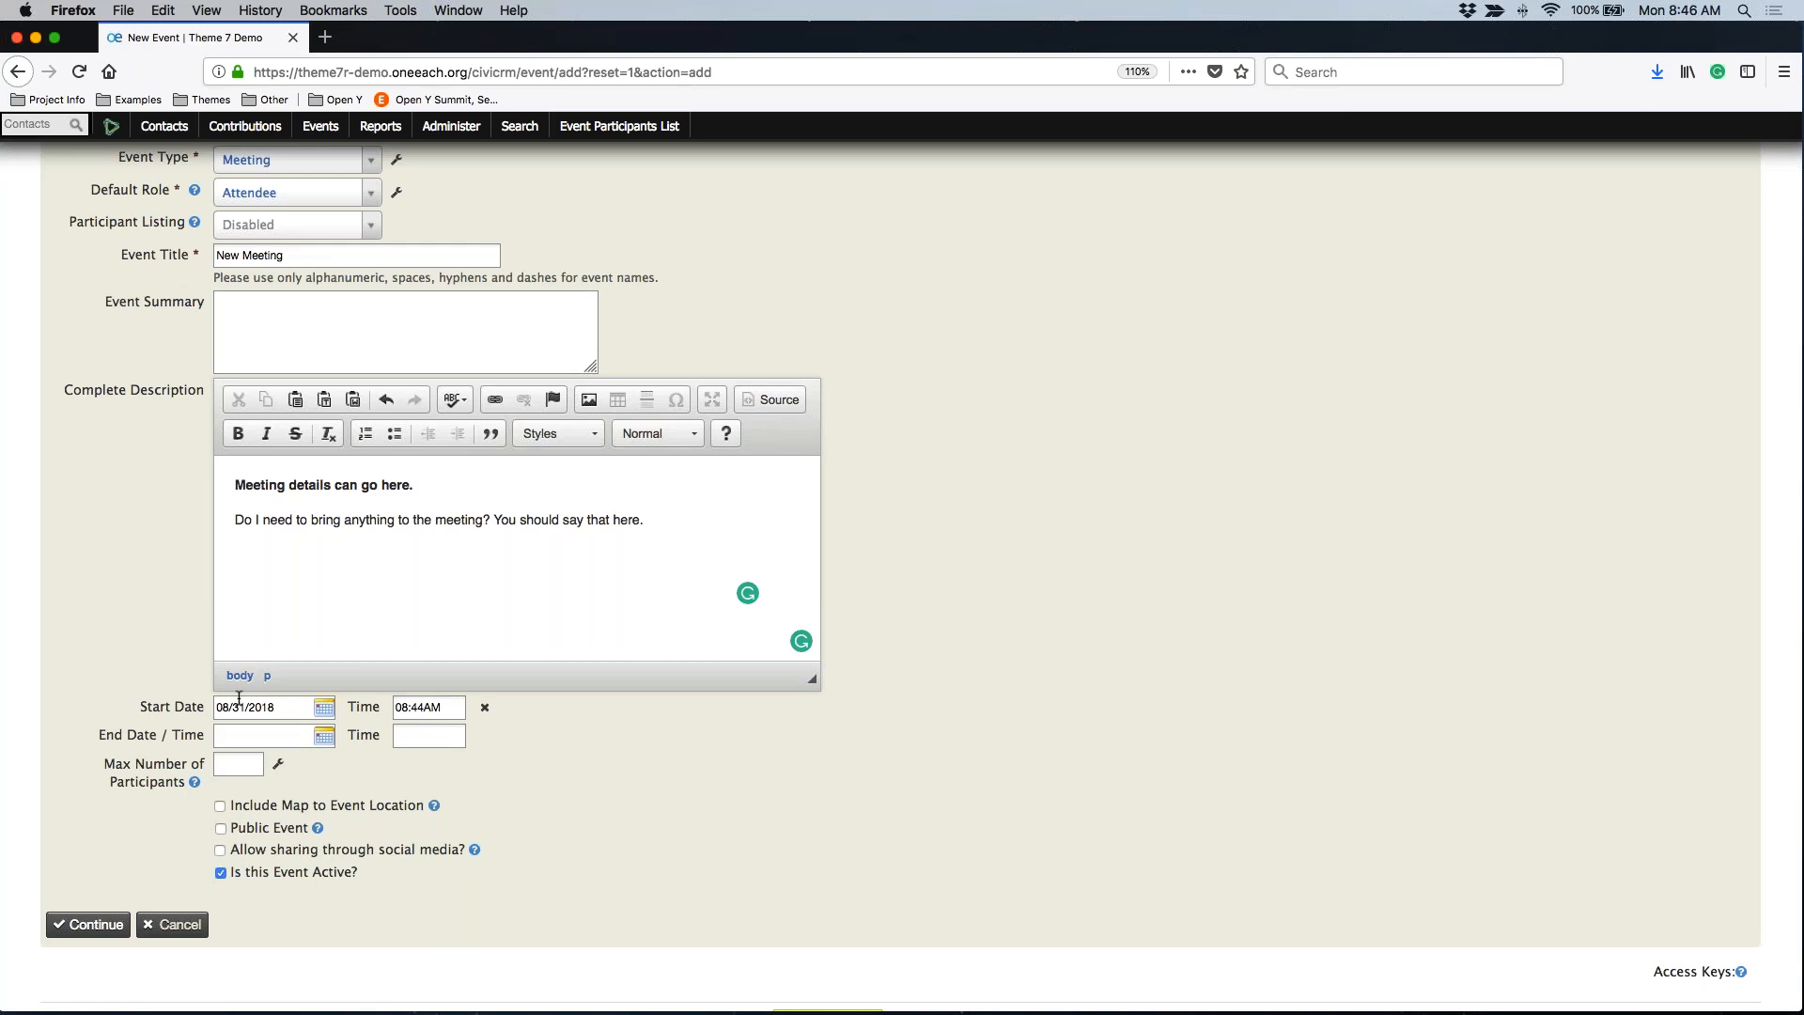
{"action": "left_click", "coordinate": [402, 706]}
{"action": "left_click", "coordinate": [418, 707]}
{"action": "left_click", "coordinate": [324, 736]}
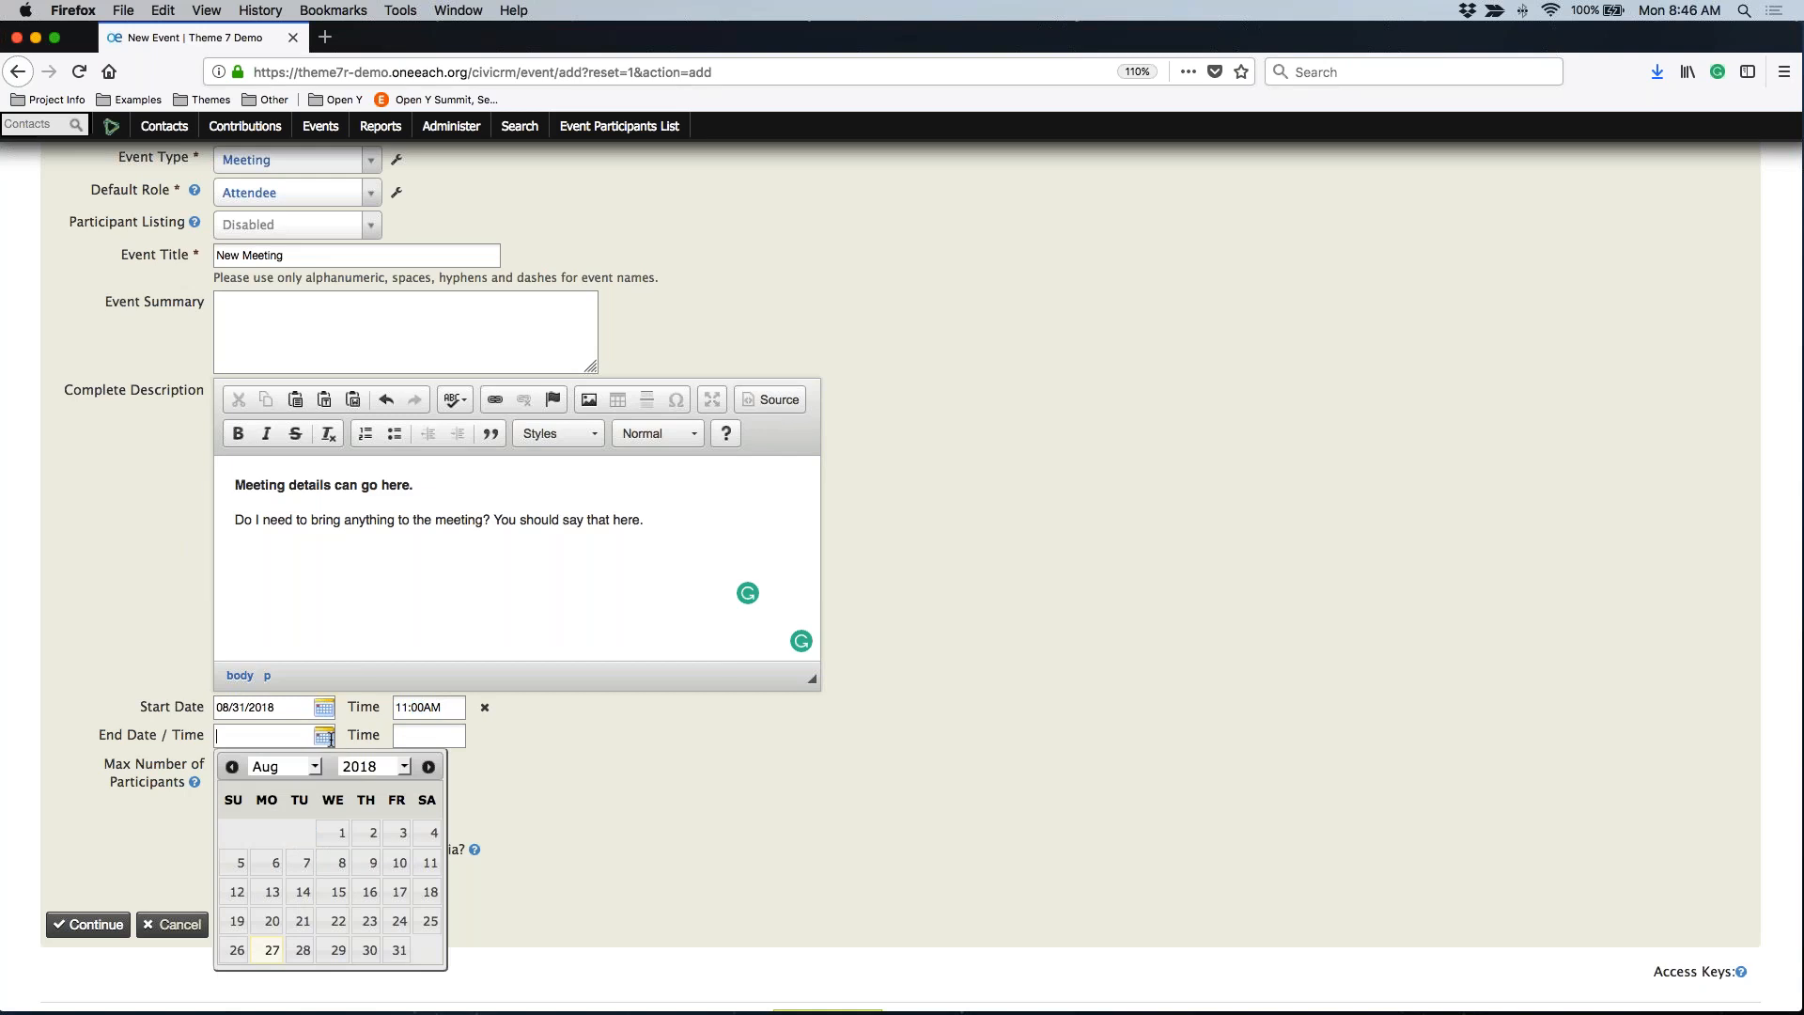
{"action": "left_click", "coordinate": [394, 963]}
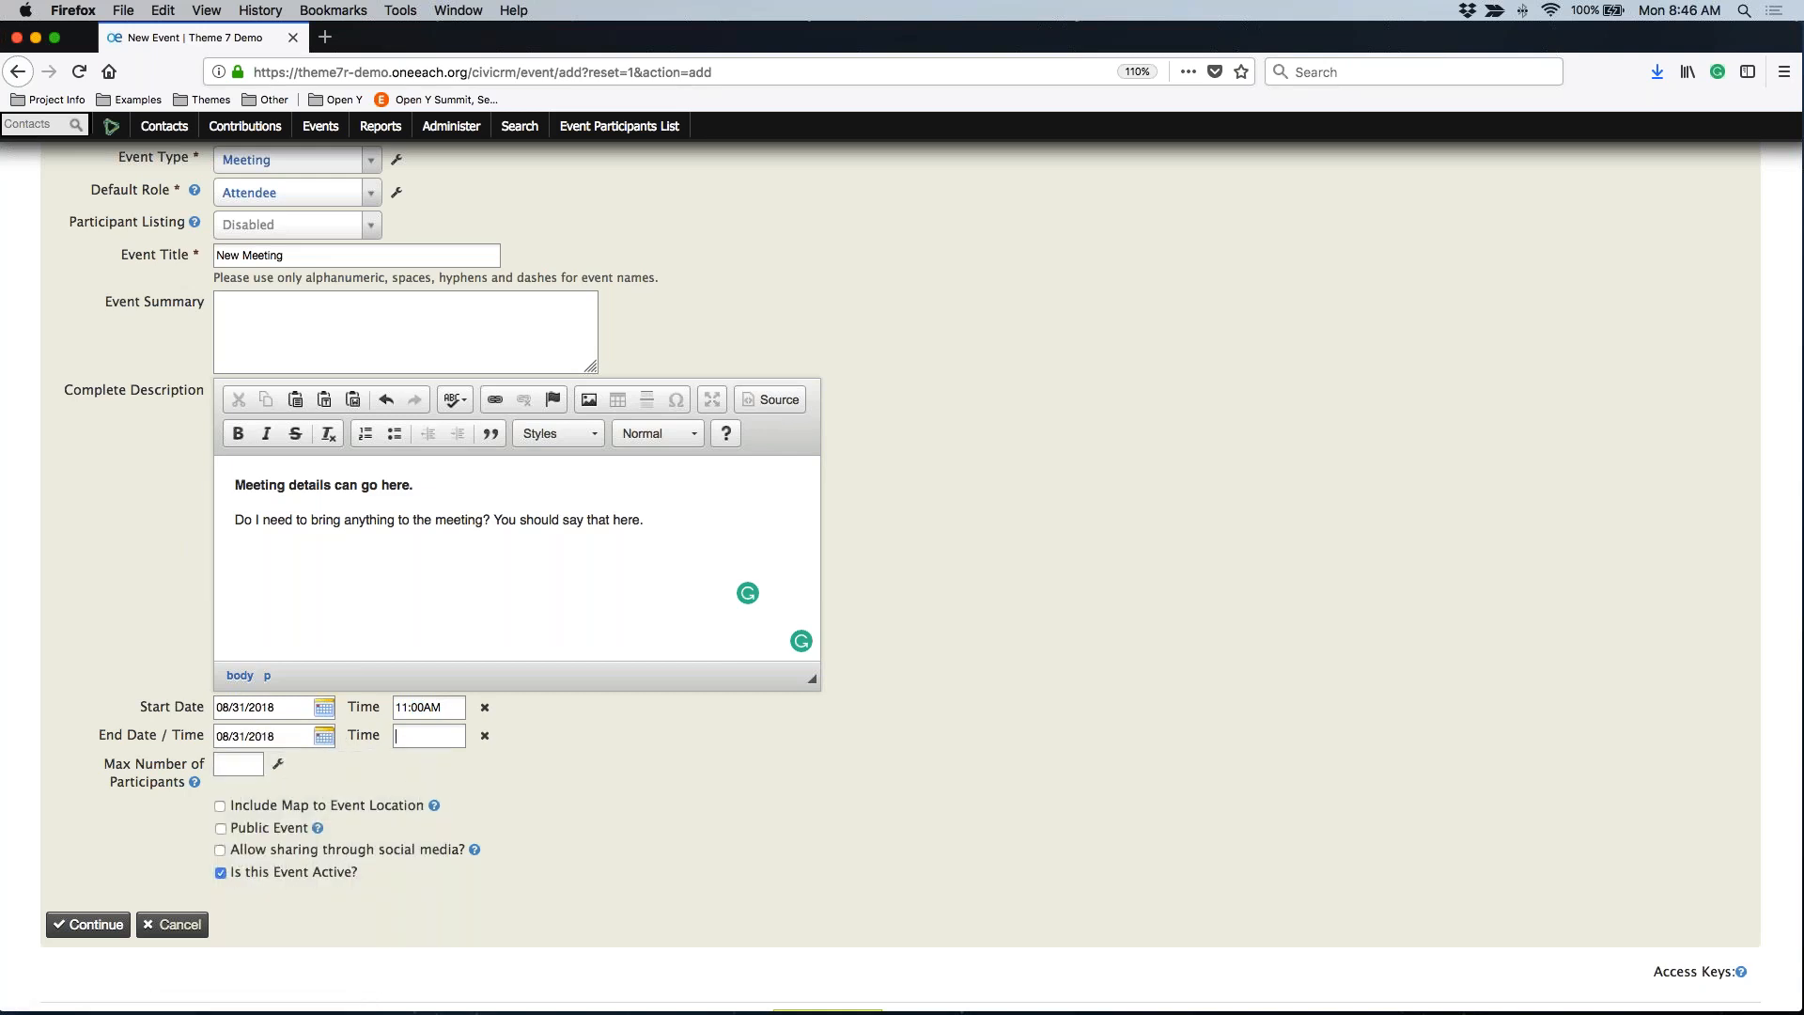
{"action": "type", "text": "1:00PM"}
{"action": "left_click", "coordinate": [415, 734]}
{"action": "left_click", "coordinate": [431, 736]}
{"action": "left_click", "coordinate": [220, 806]}
{"action": "left_click", "coordinate": [247, 833]}
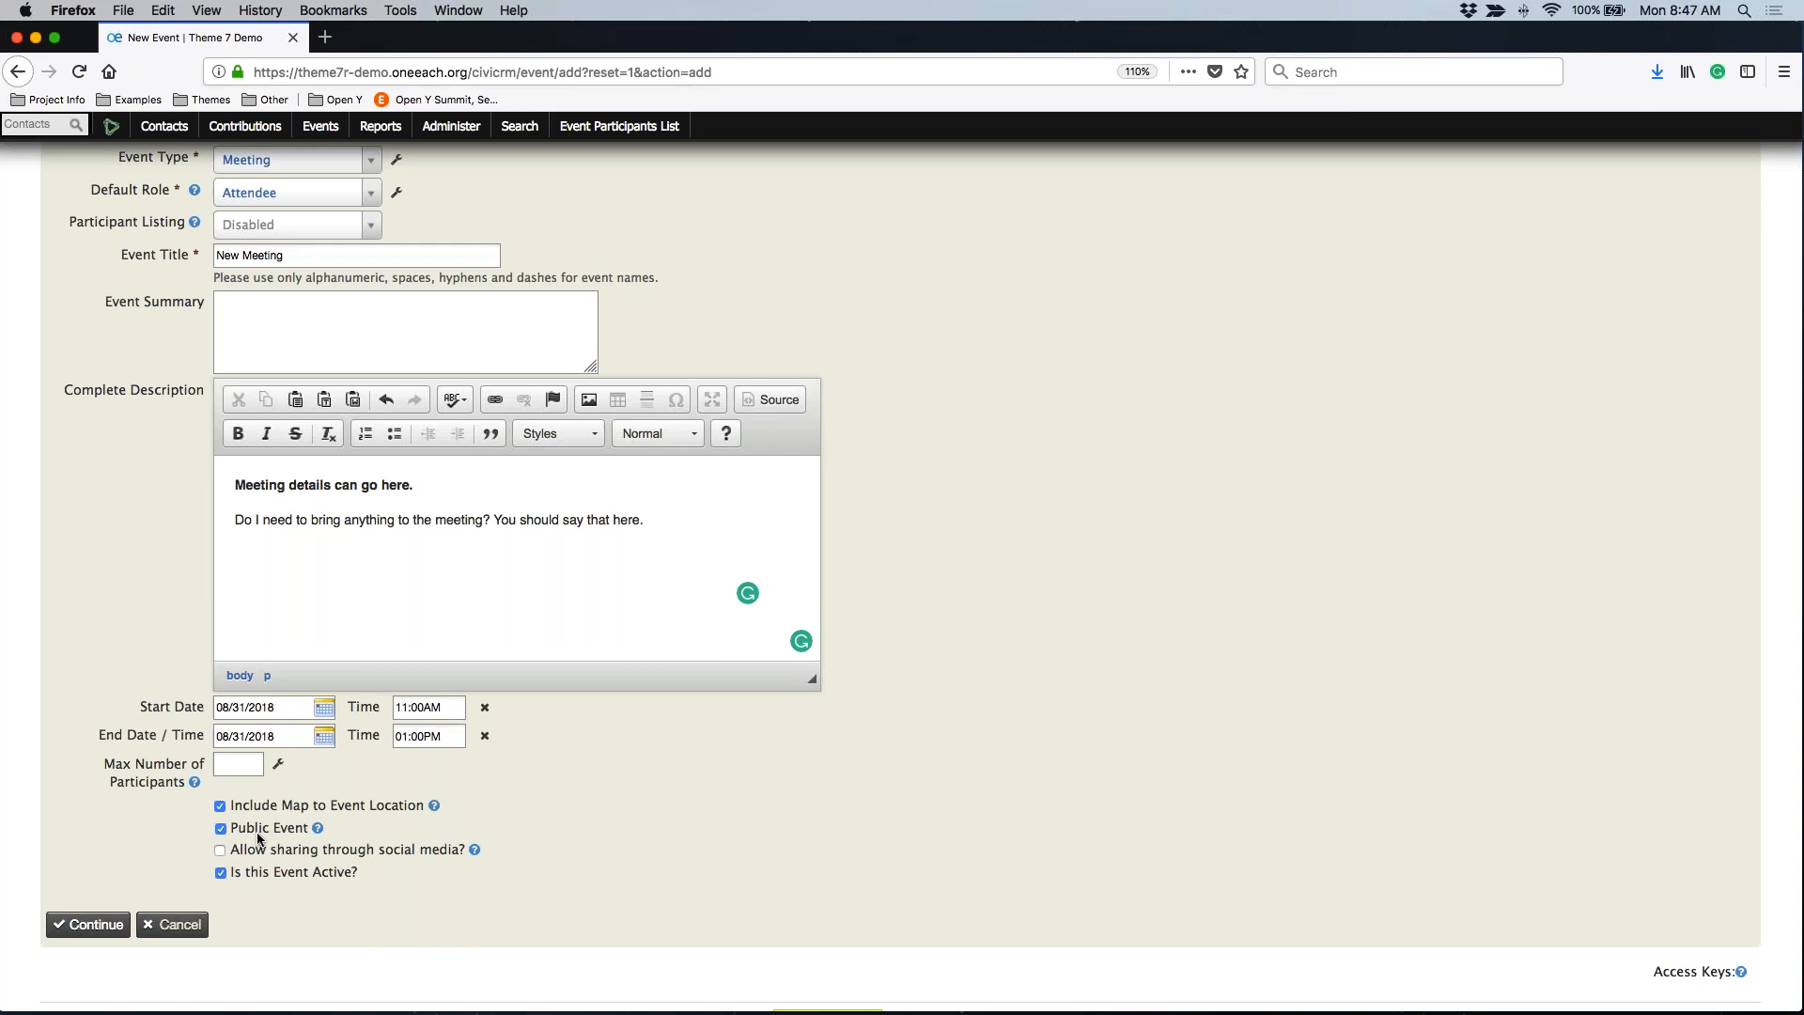
Keep the event public, turn off the location map and social sharing, and continue
{"action": "left_click", "coordinate": [221, 829]}
{"action": "left_click", "coordinate": [246, 829]}
{"action": "left_click", "coordinate": [273, 850]}
{"action": "left_click", "coordinate": [265, 806]}
{"action": "left_click", "coordinate": [242, 850]}
{"action": "left_click", "coordinate": [94, 924]}
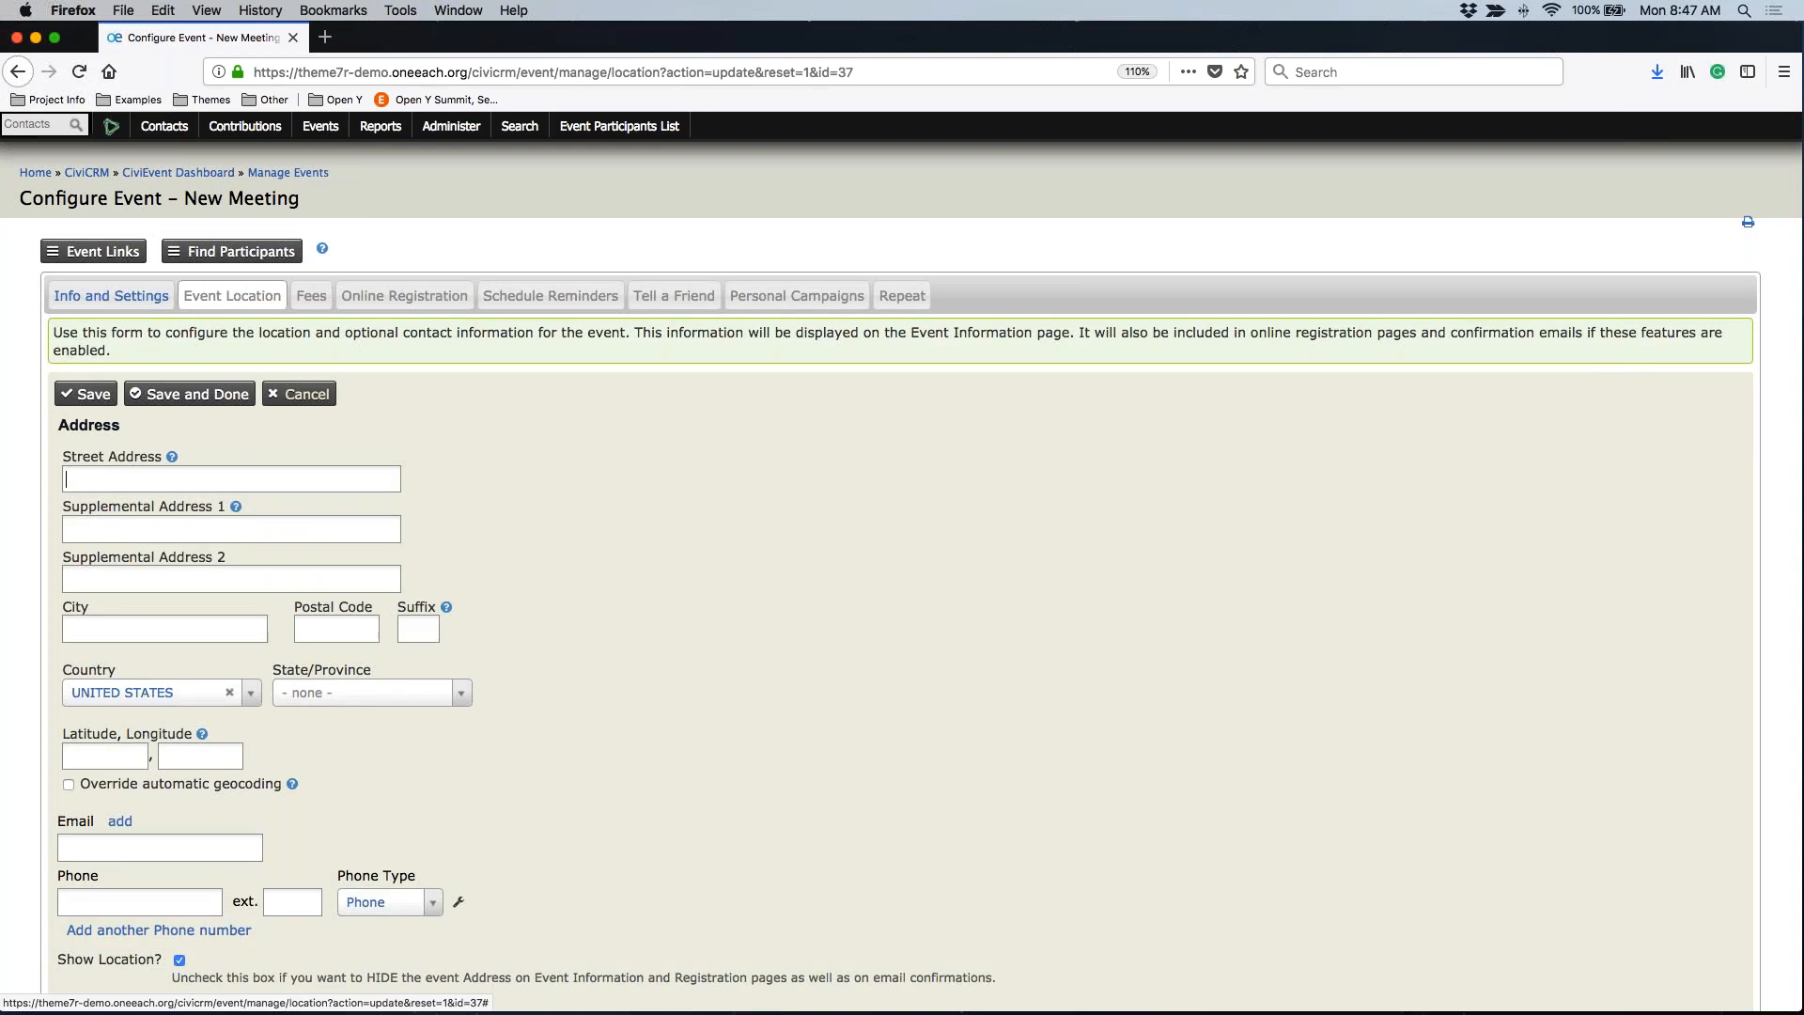
Look over Info and Settings and Event Location, leaving the address blank, ending on Fees
{"action": "scroll", "coordinate": [902, 563], "scroll_direction": "down", "scroll_amount": 2}
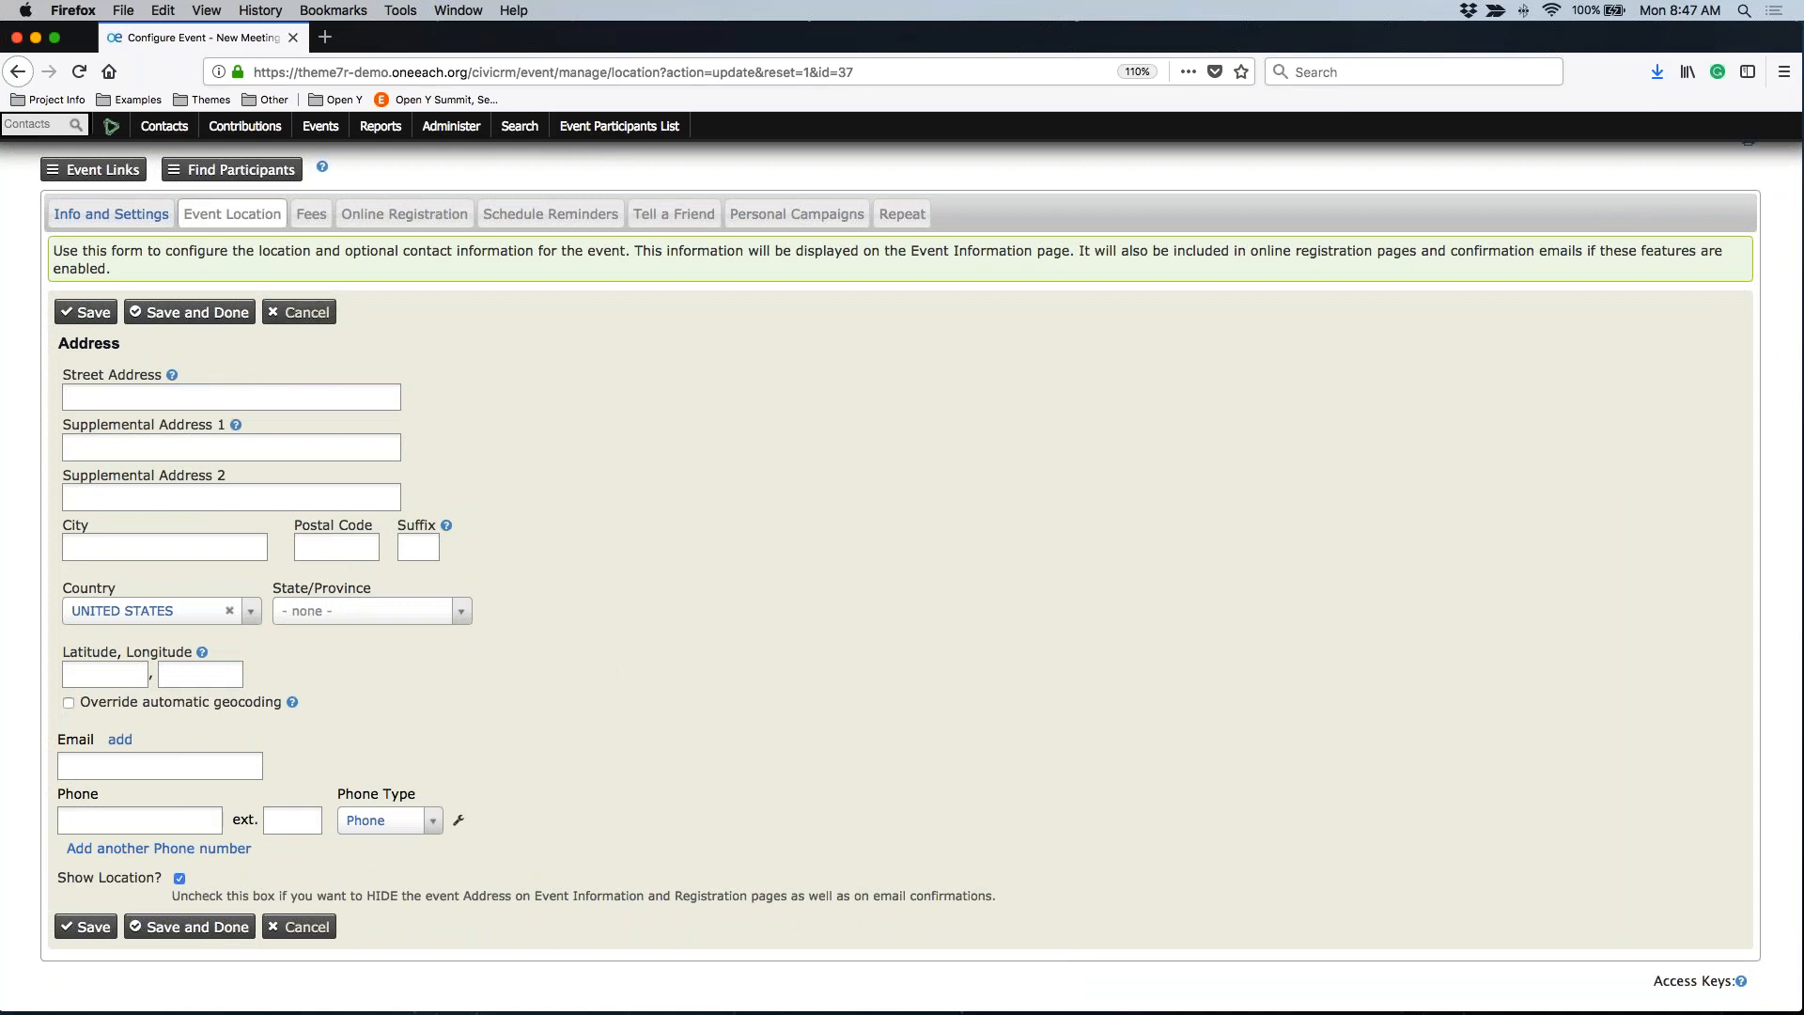
{"action": "left_click", "coordinate": [111, 214]}
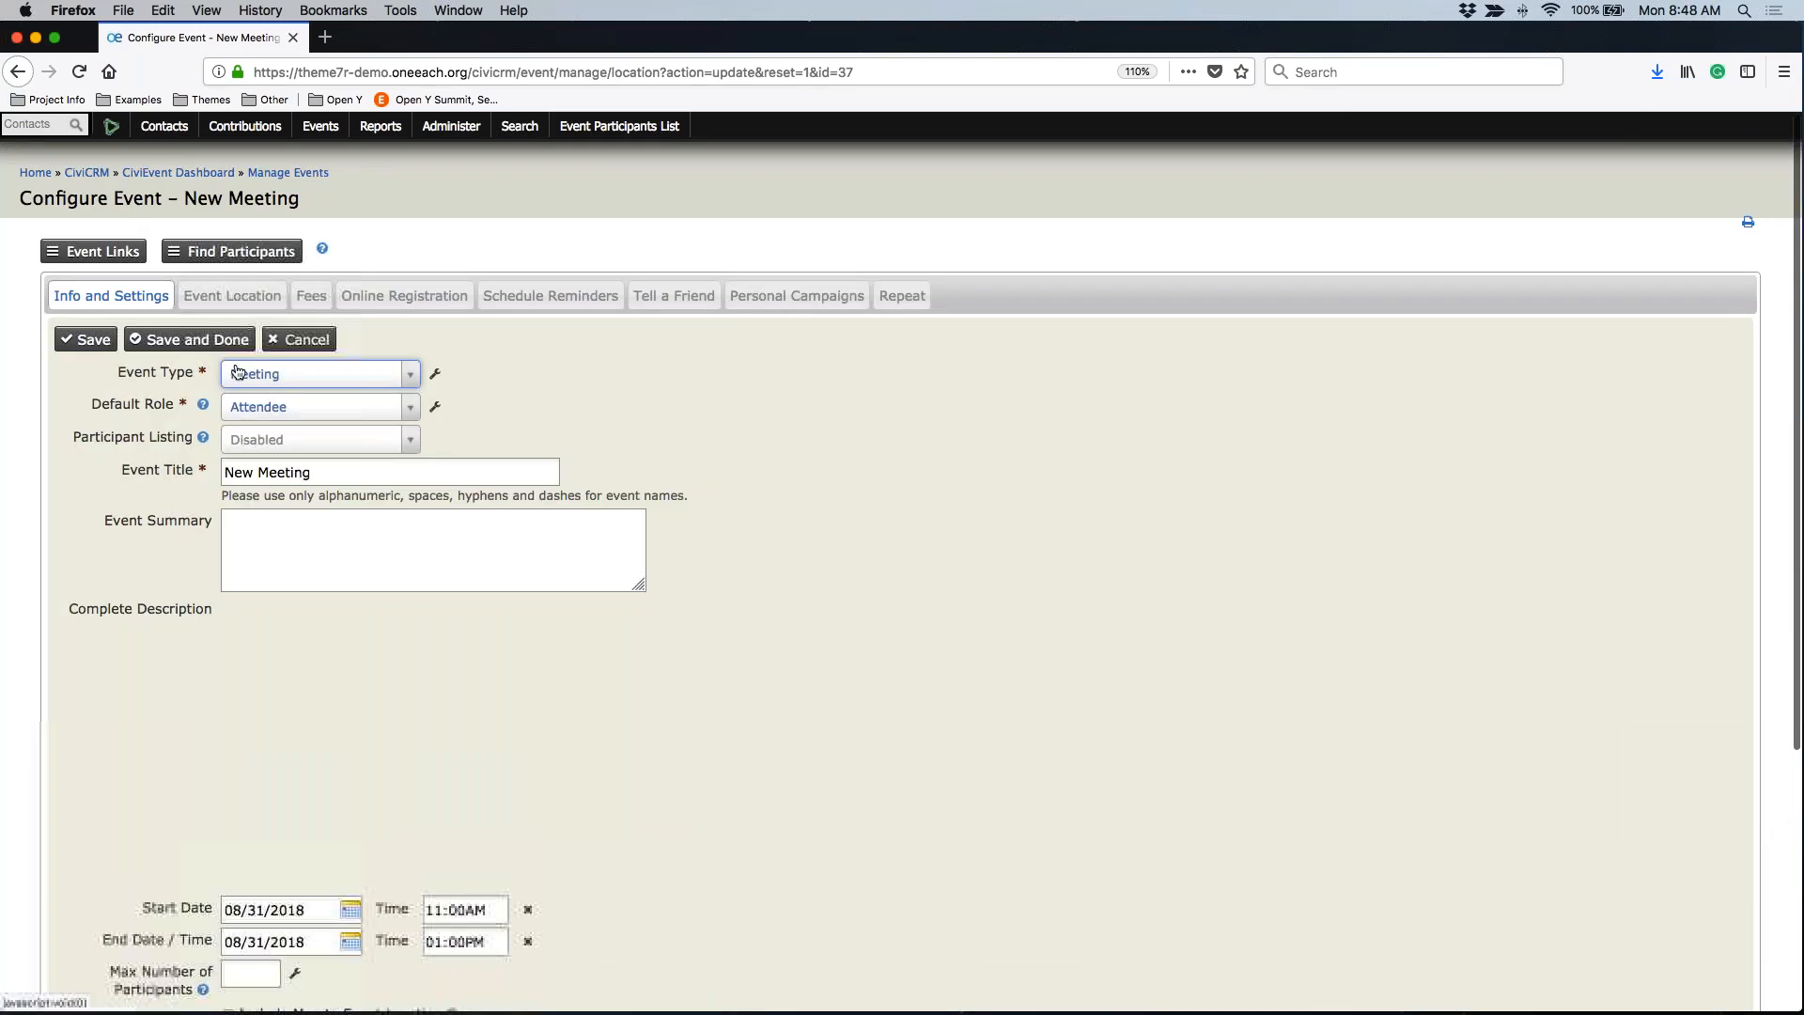
{"action": "scroll", "coordinate": [237, 371], "scroll_direction": "down", "scroll_amount": 5}
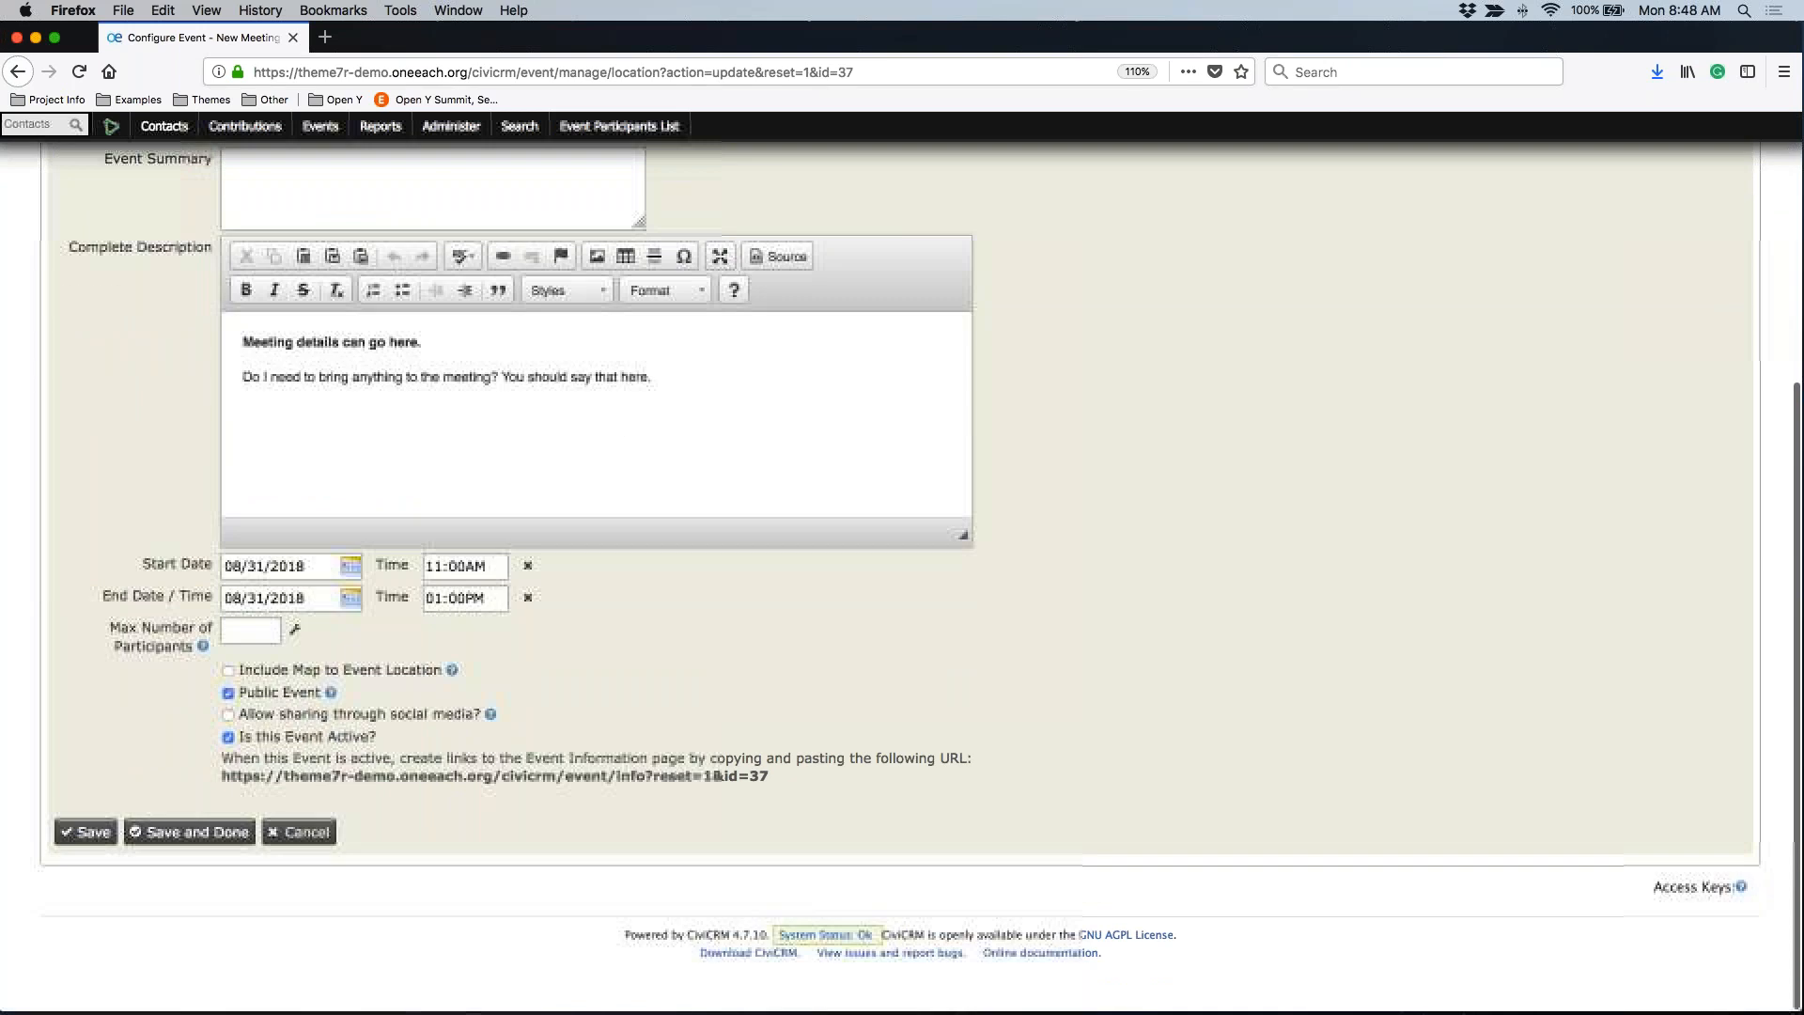
{"action": "scroll", "coordinate": [204, 295], "scroll_direction": "up", "scroll_amount": 5}
{"action": "left_click", "coordinate": [205, 295]}
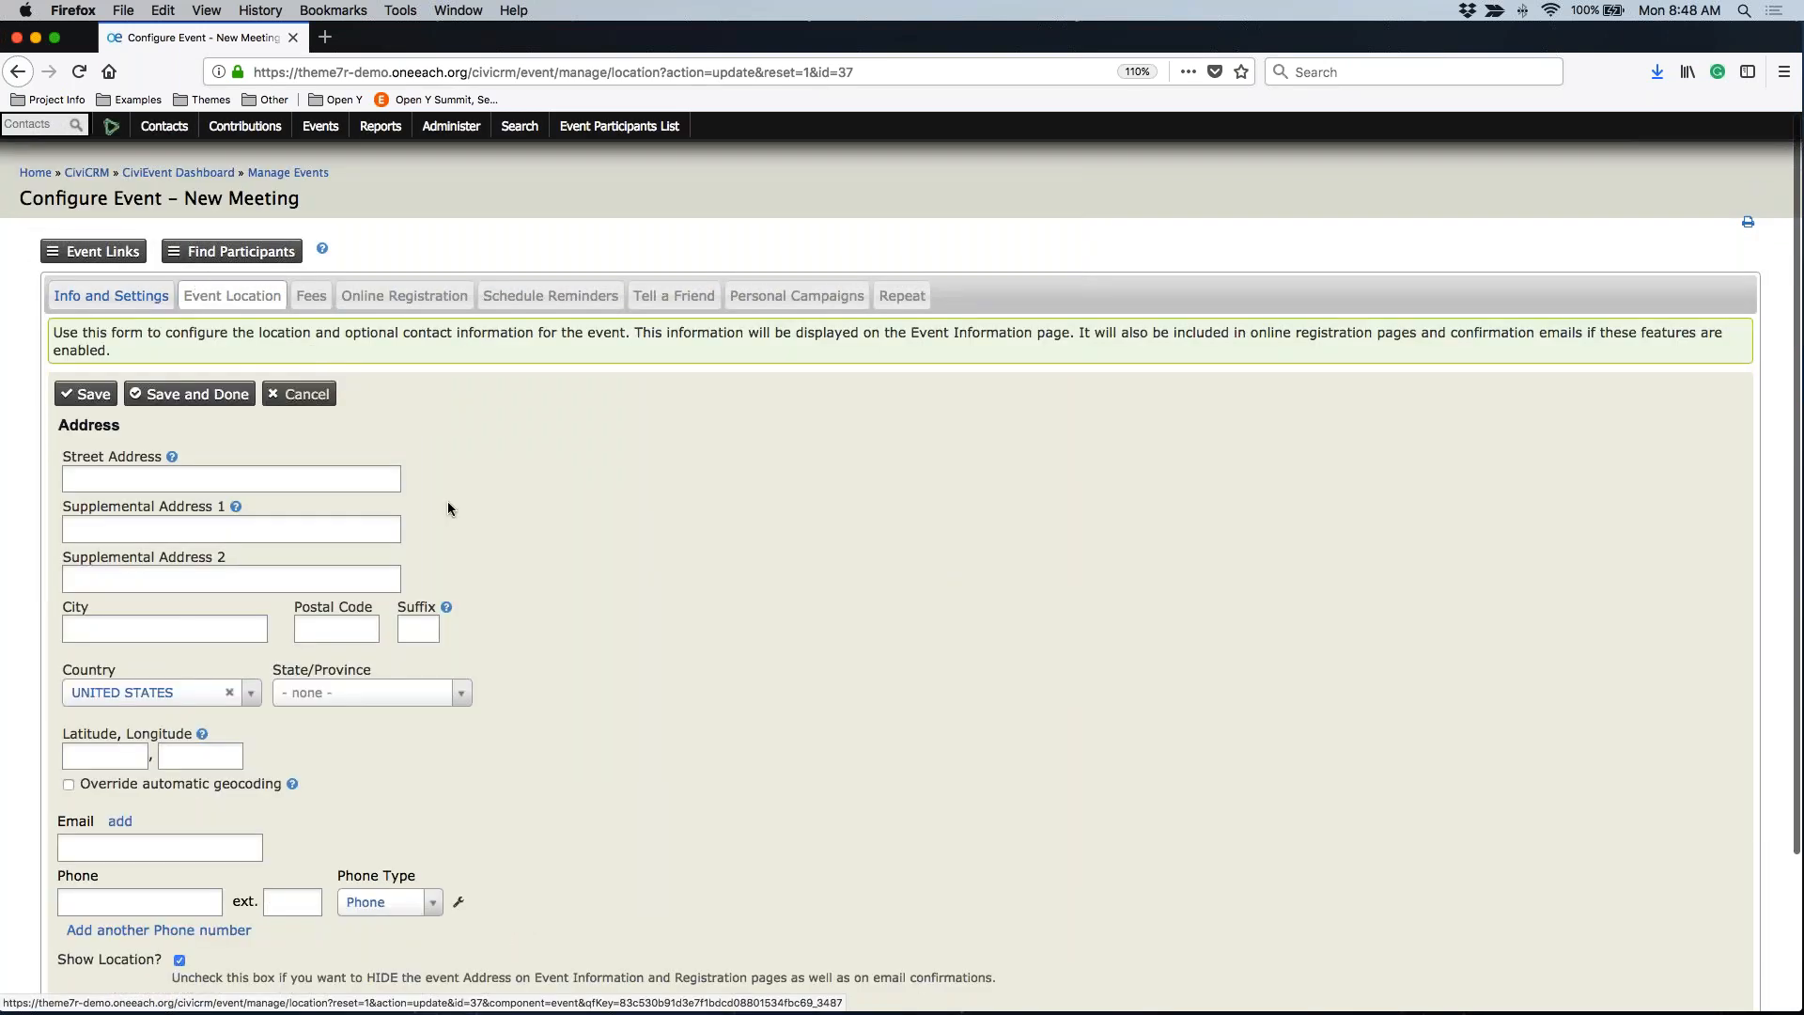
{"action": "scroll", "coordinate": [447, 500], "scroll_direction": "down", "scroll_amount": 3}
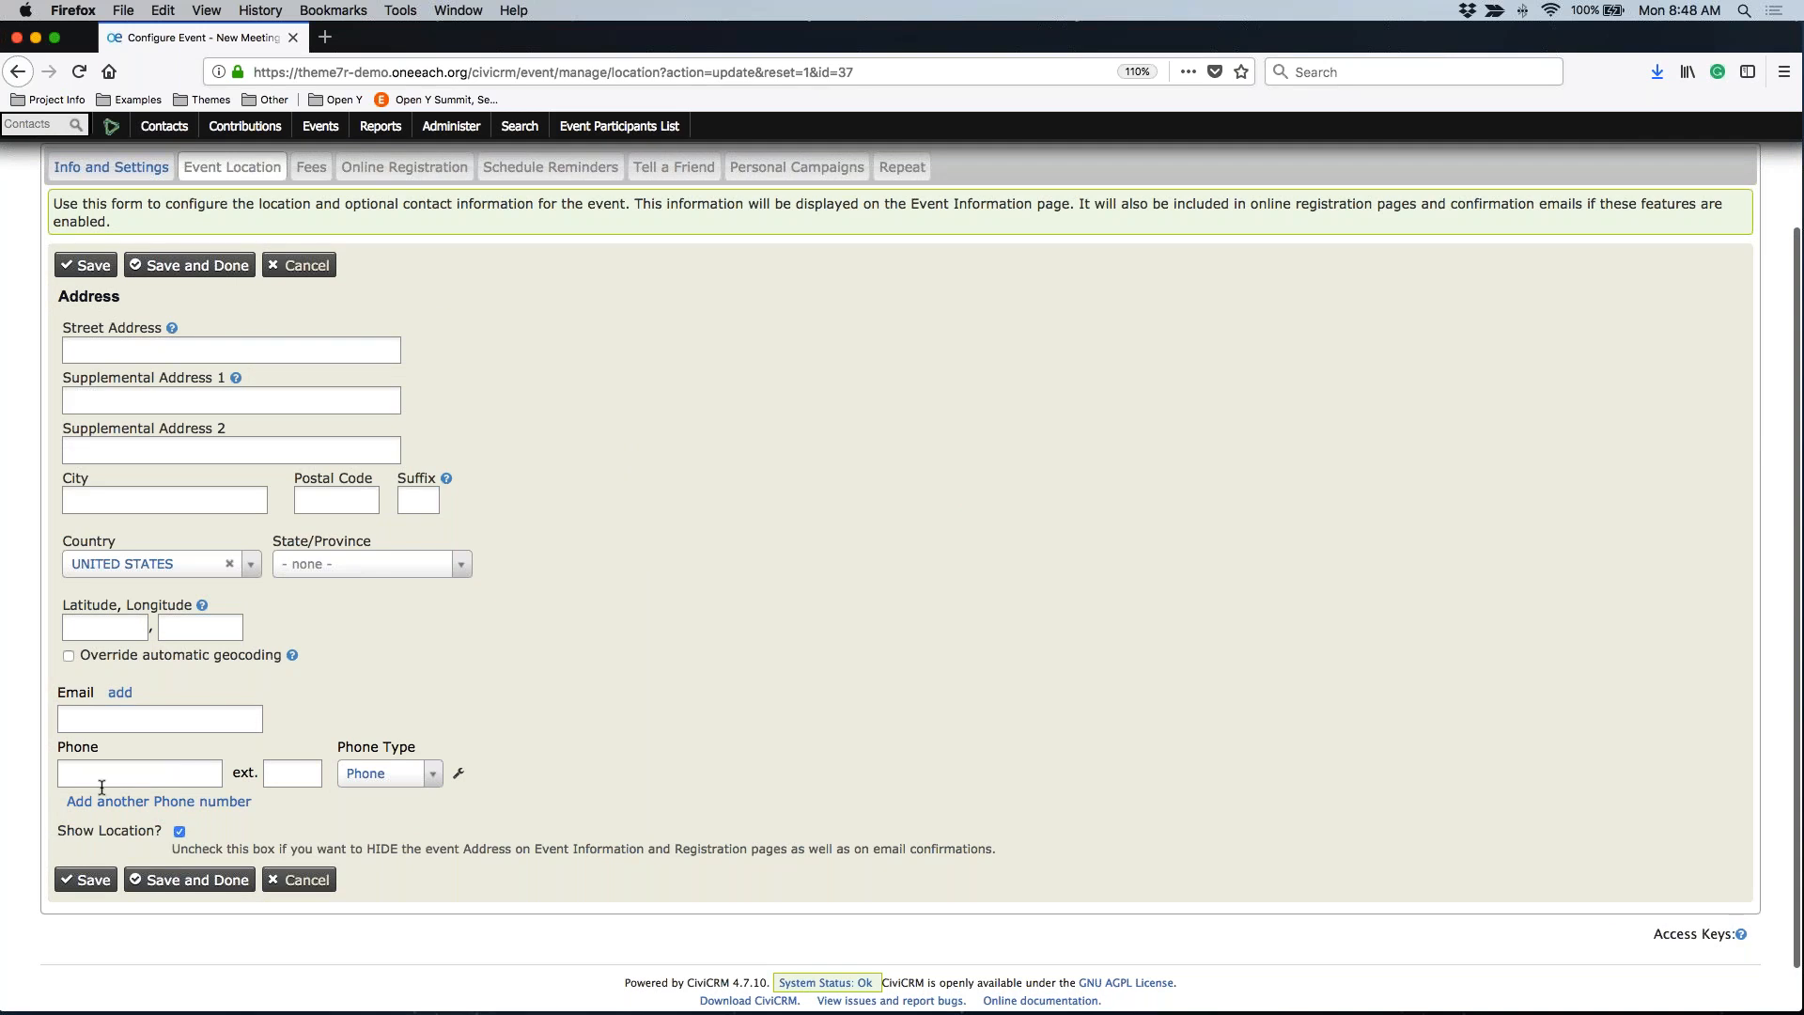
{"action": "left_click", "coordinate": [82, 348]}
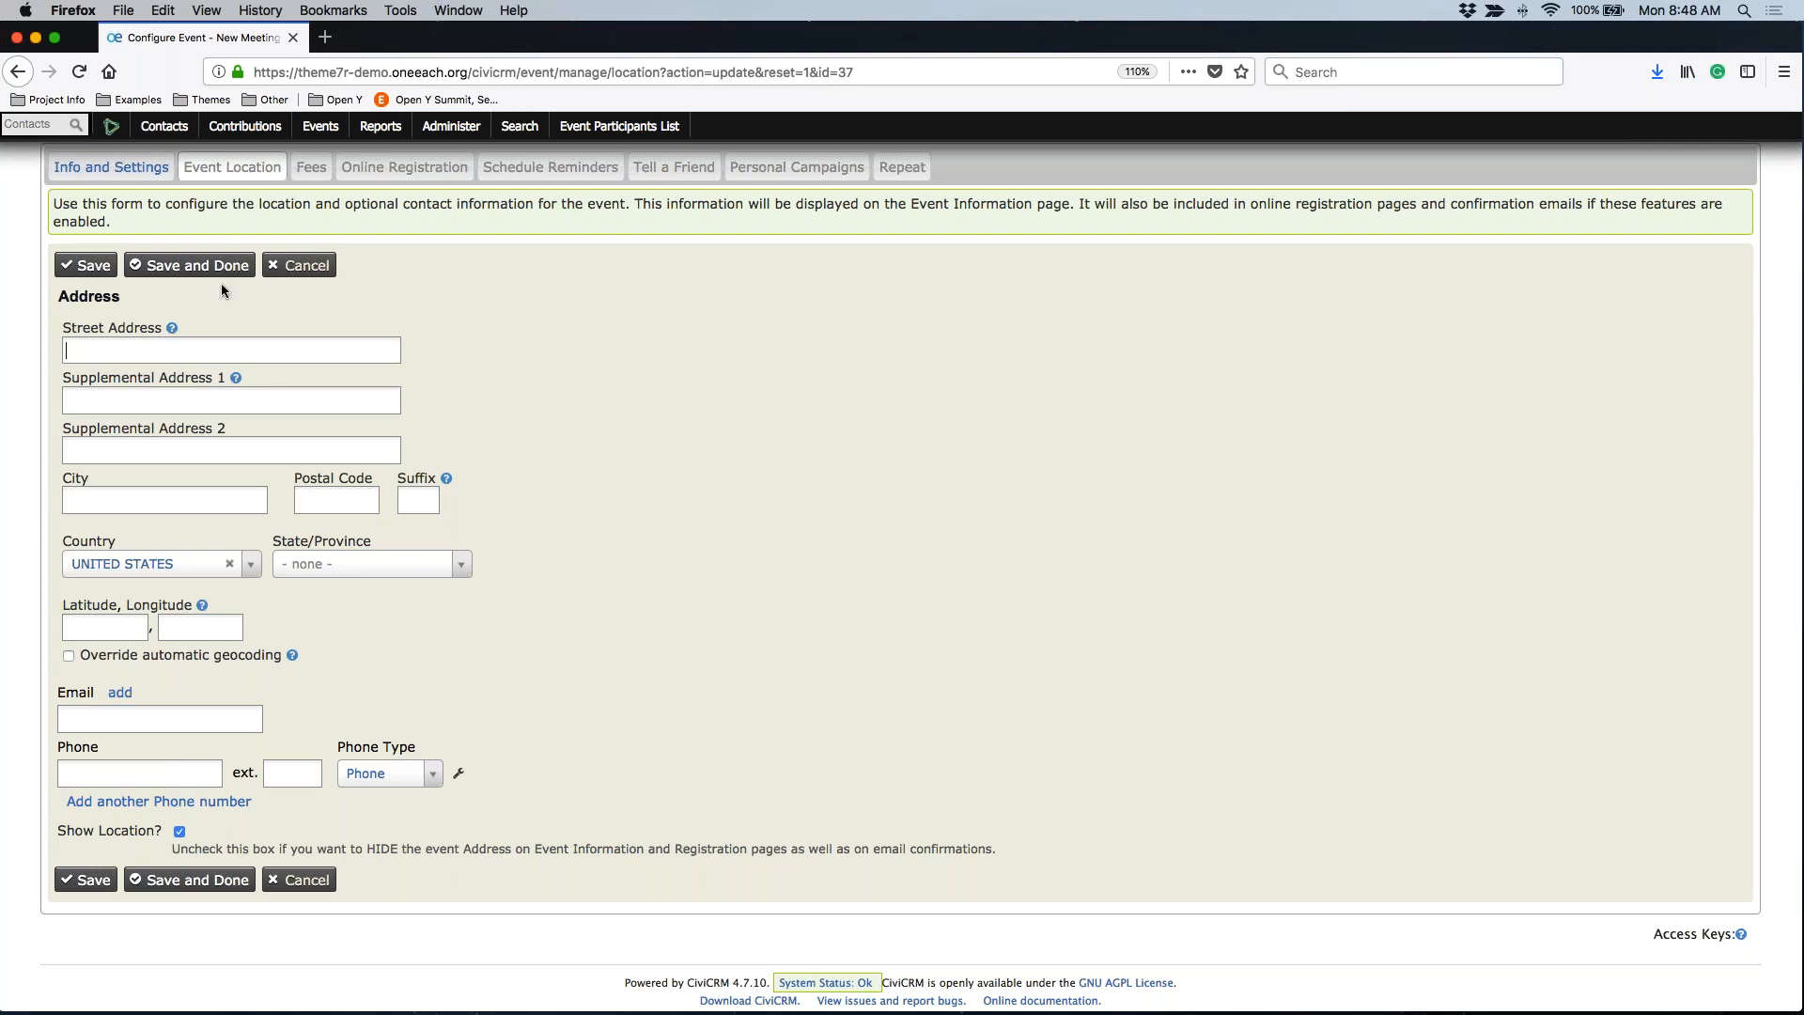
{"action": "scroll", "coordinate": [175, 306], "scroll_direction": "up", "scroll_amount": 1}
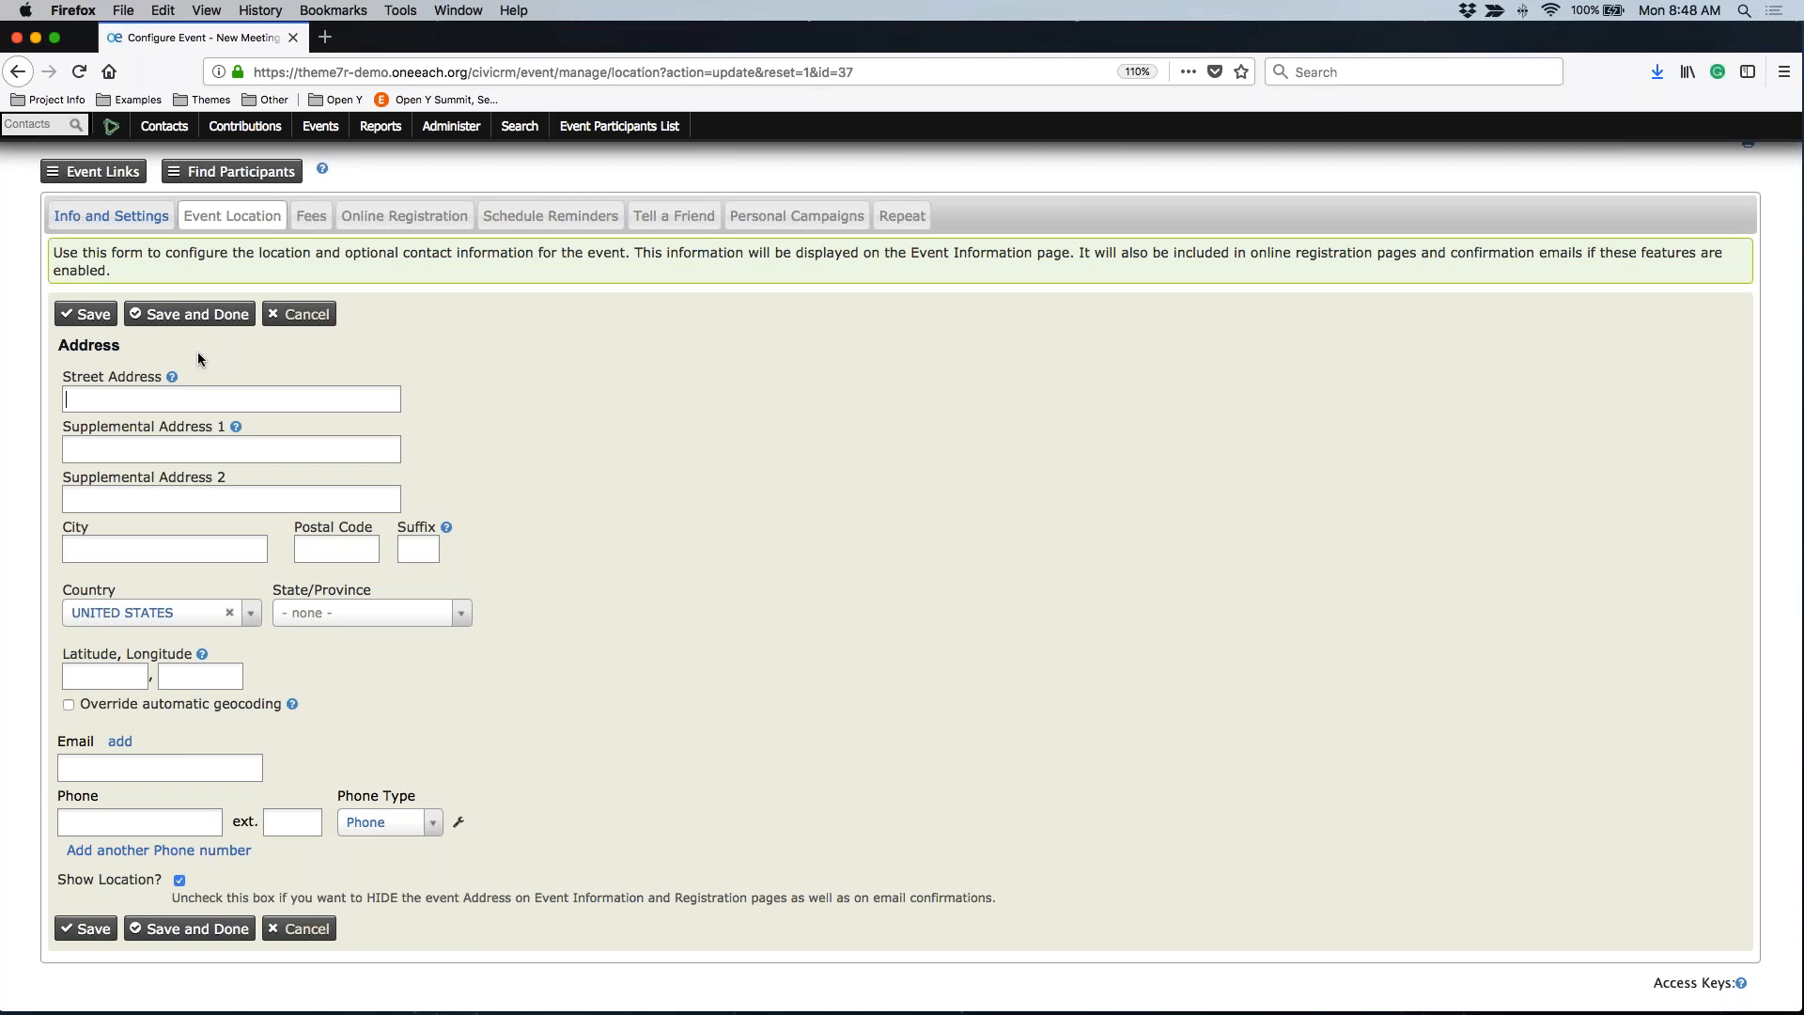
{"action": "left_click", "coordinate": [319, 228]}
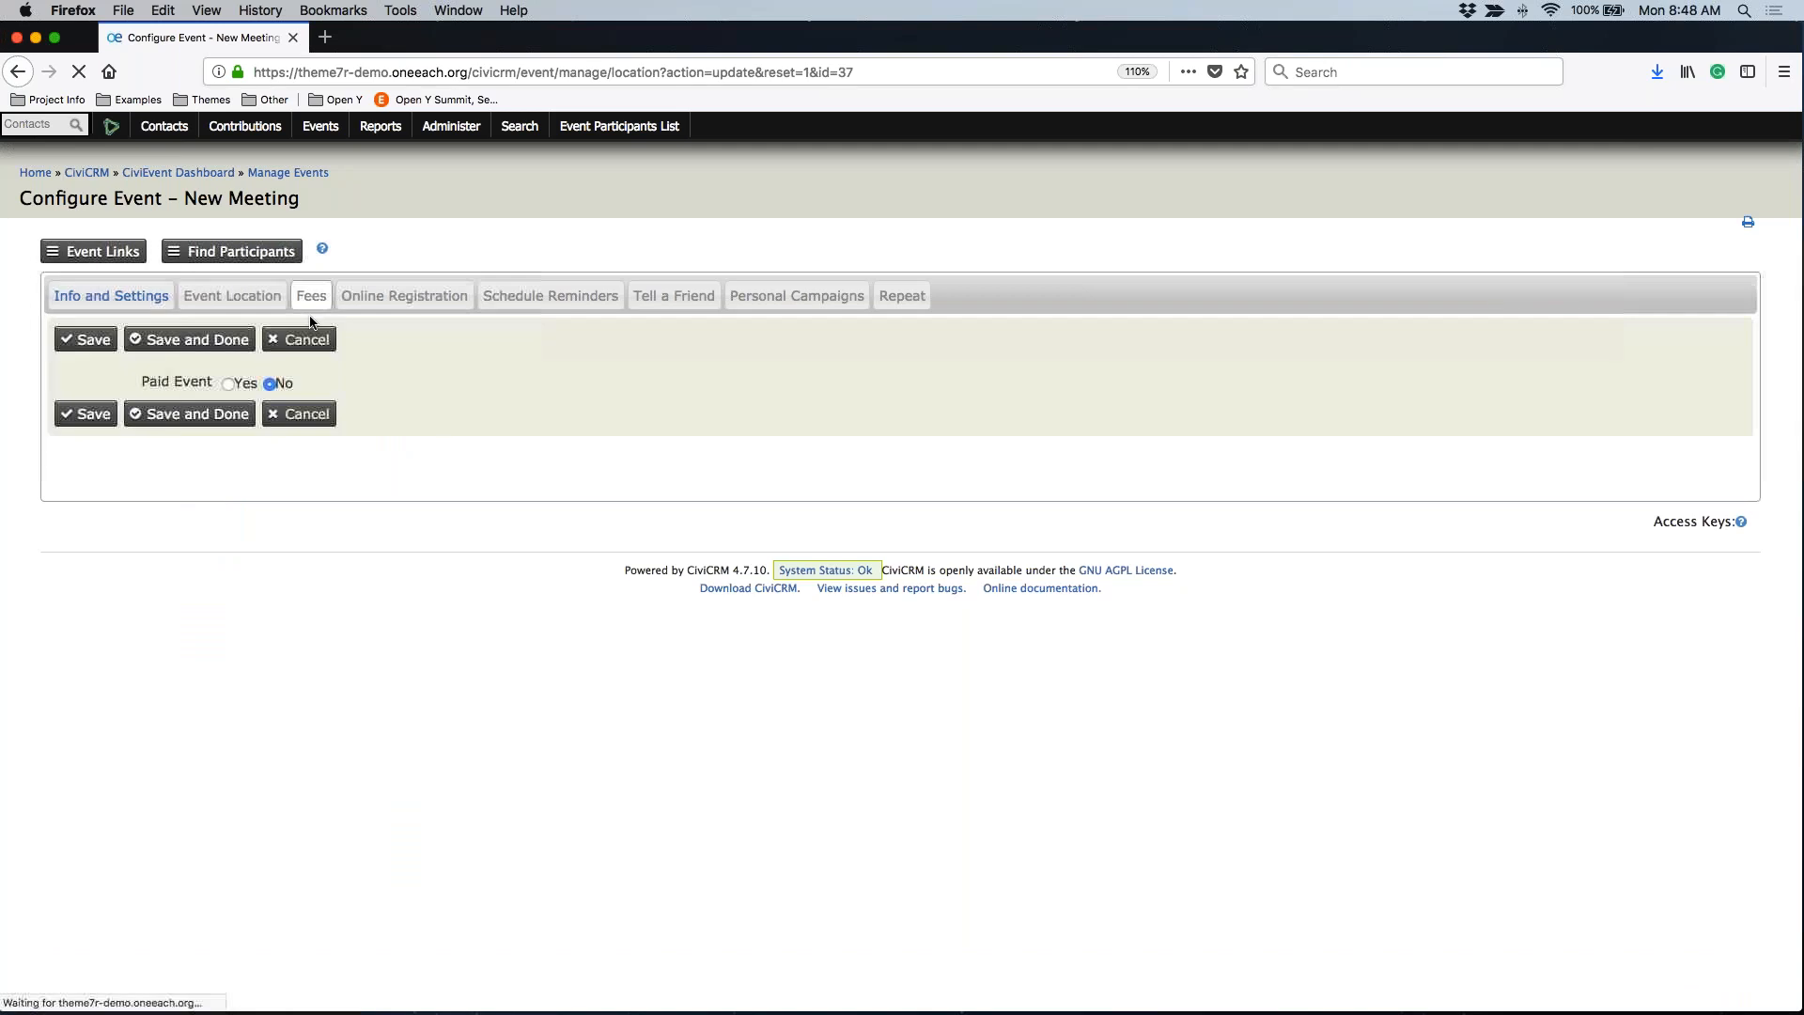
Switch Paid Event to Yes to preview fees, then back to No
{"action": "left_click", "coordinate": [228, 384]}
{"action": "scroll", "coordinate": [284, 376], "scroll_direction": "down", "scroll_amount": 3}
{"action": "scroll", "coordinate": [283, 376], "scroll_direction": "up", "scroll_amount": 3}
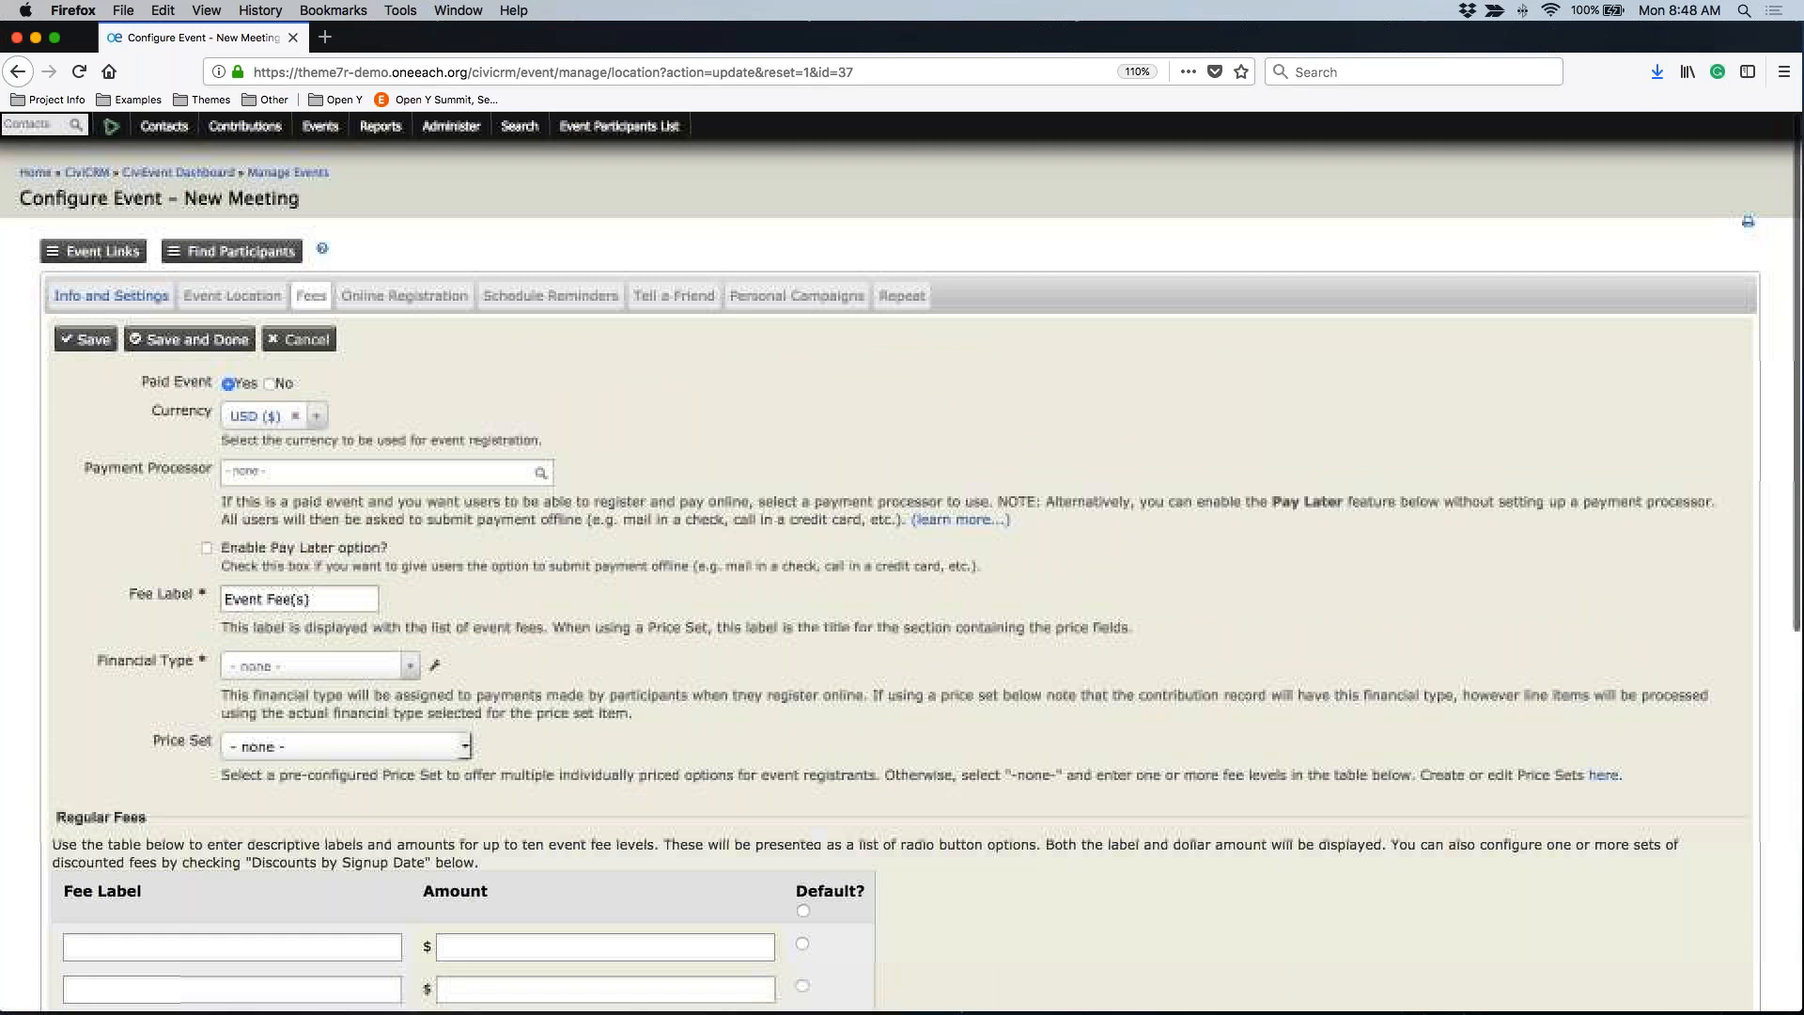
{"action": "left_click", "coordinate": [269, 383]}
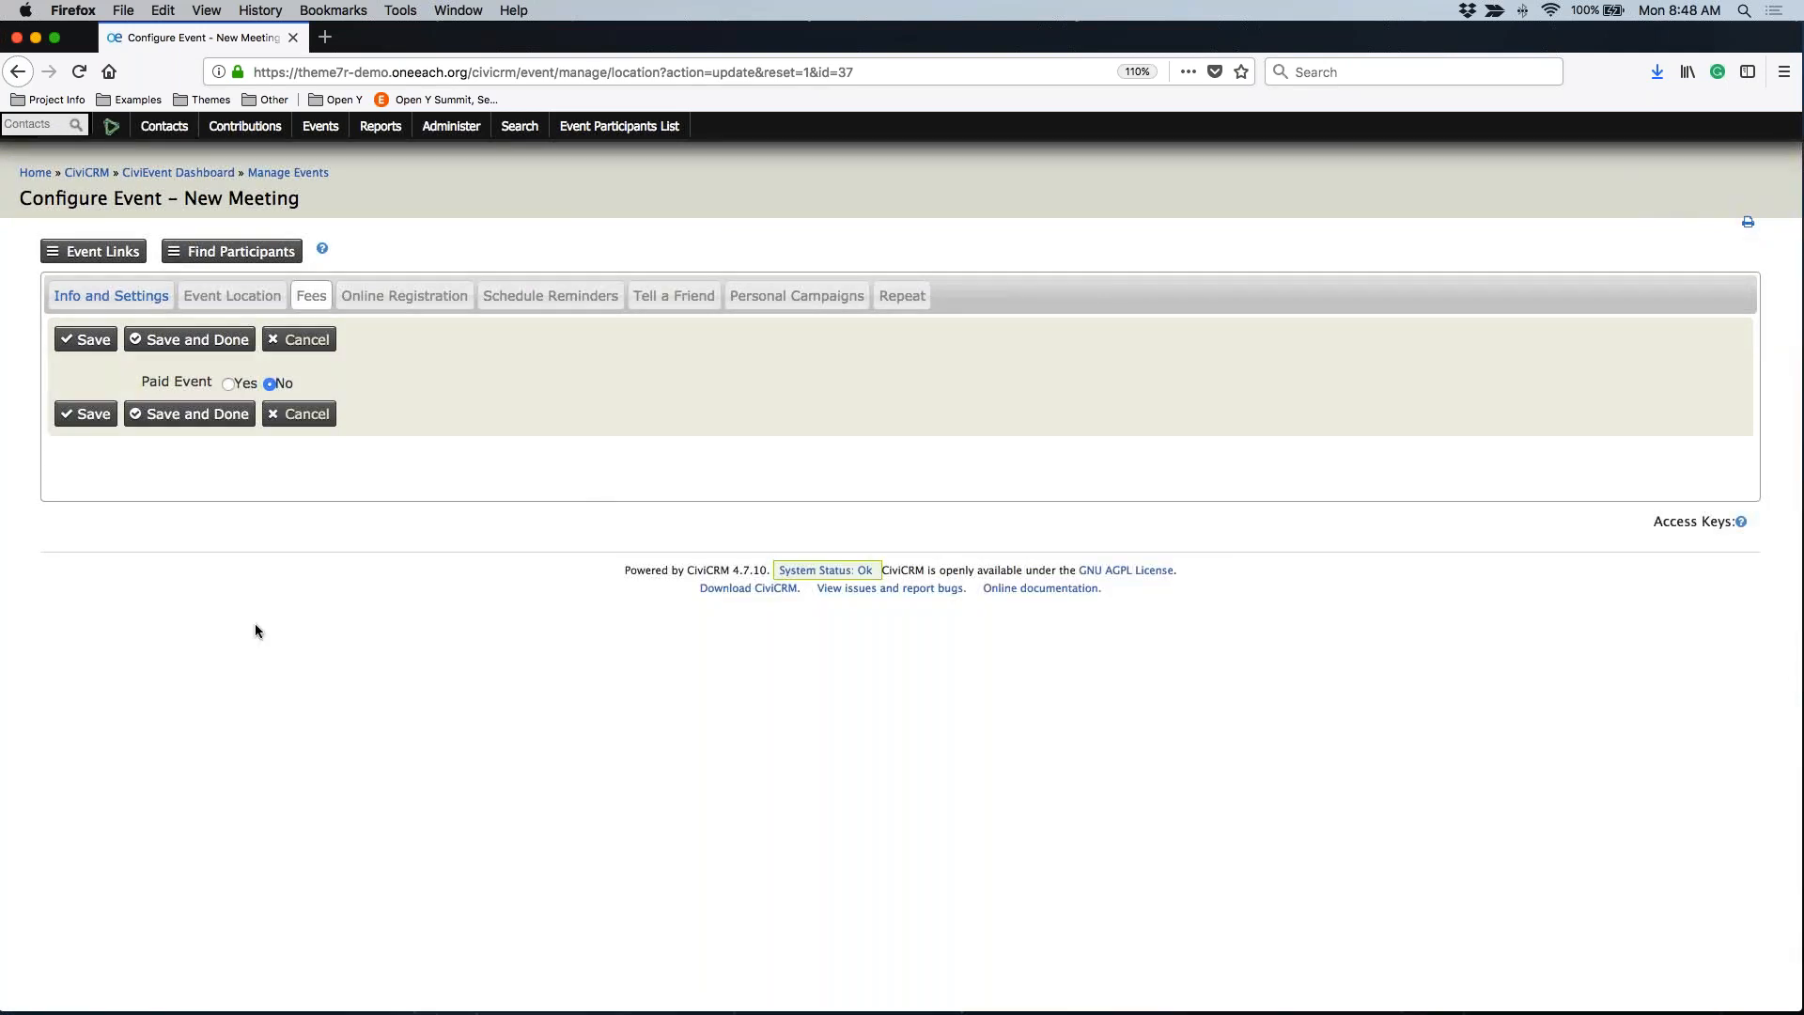
Preview online registration, leave it disabled, and view the empty Schedule Reminders list
{"action": "left_click", "coordinate": [404, 295]}
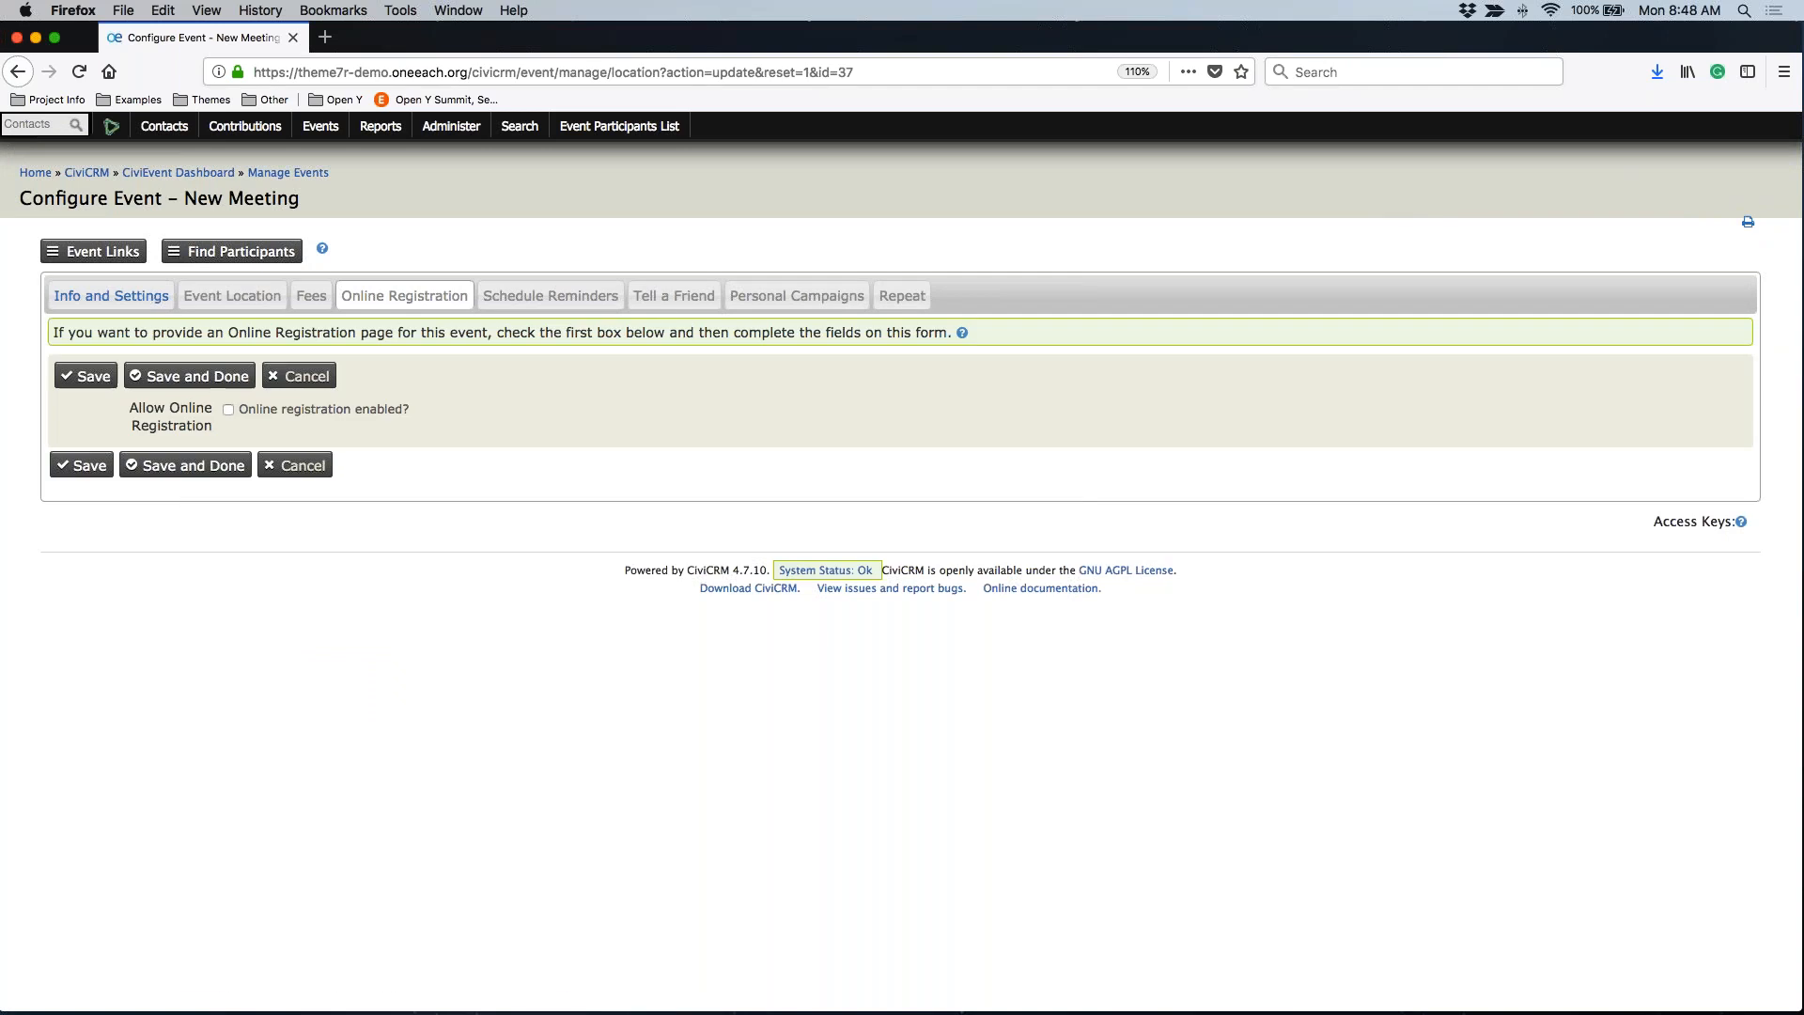
{"action": "left_click", "coordinate": [228, 409]}
{"action": "scroll", "coordinate": [370, 507], "scroll_direction": "down", "scroll_amount": 3}
{"action": "scroll", "coordinate": [369, 503], "scroll_direction": "up", "scroll_amount": 5}
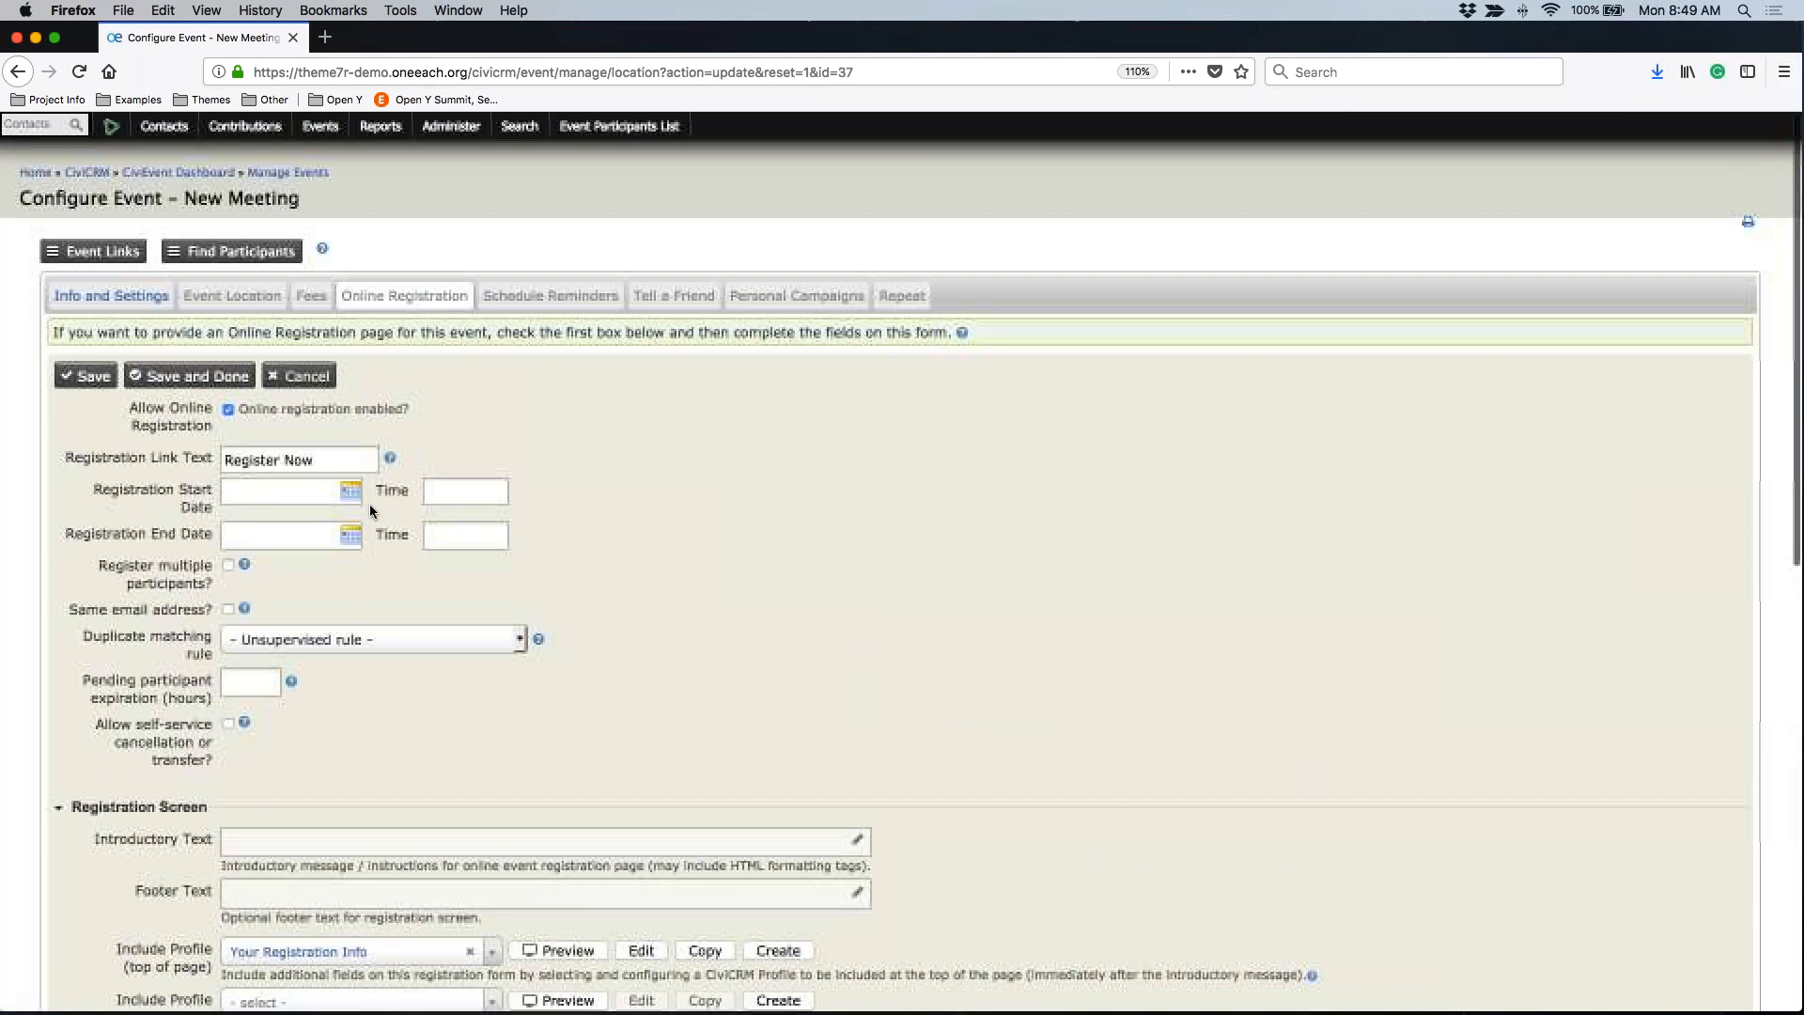
{"action": "left_click", "coordinate": [227, 410]}
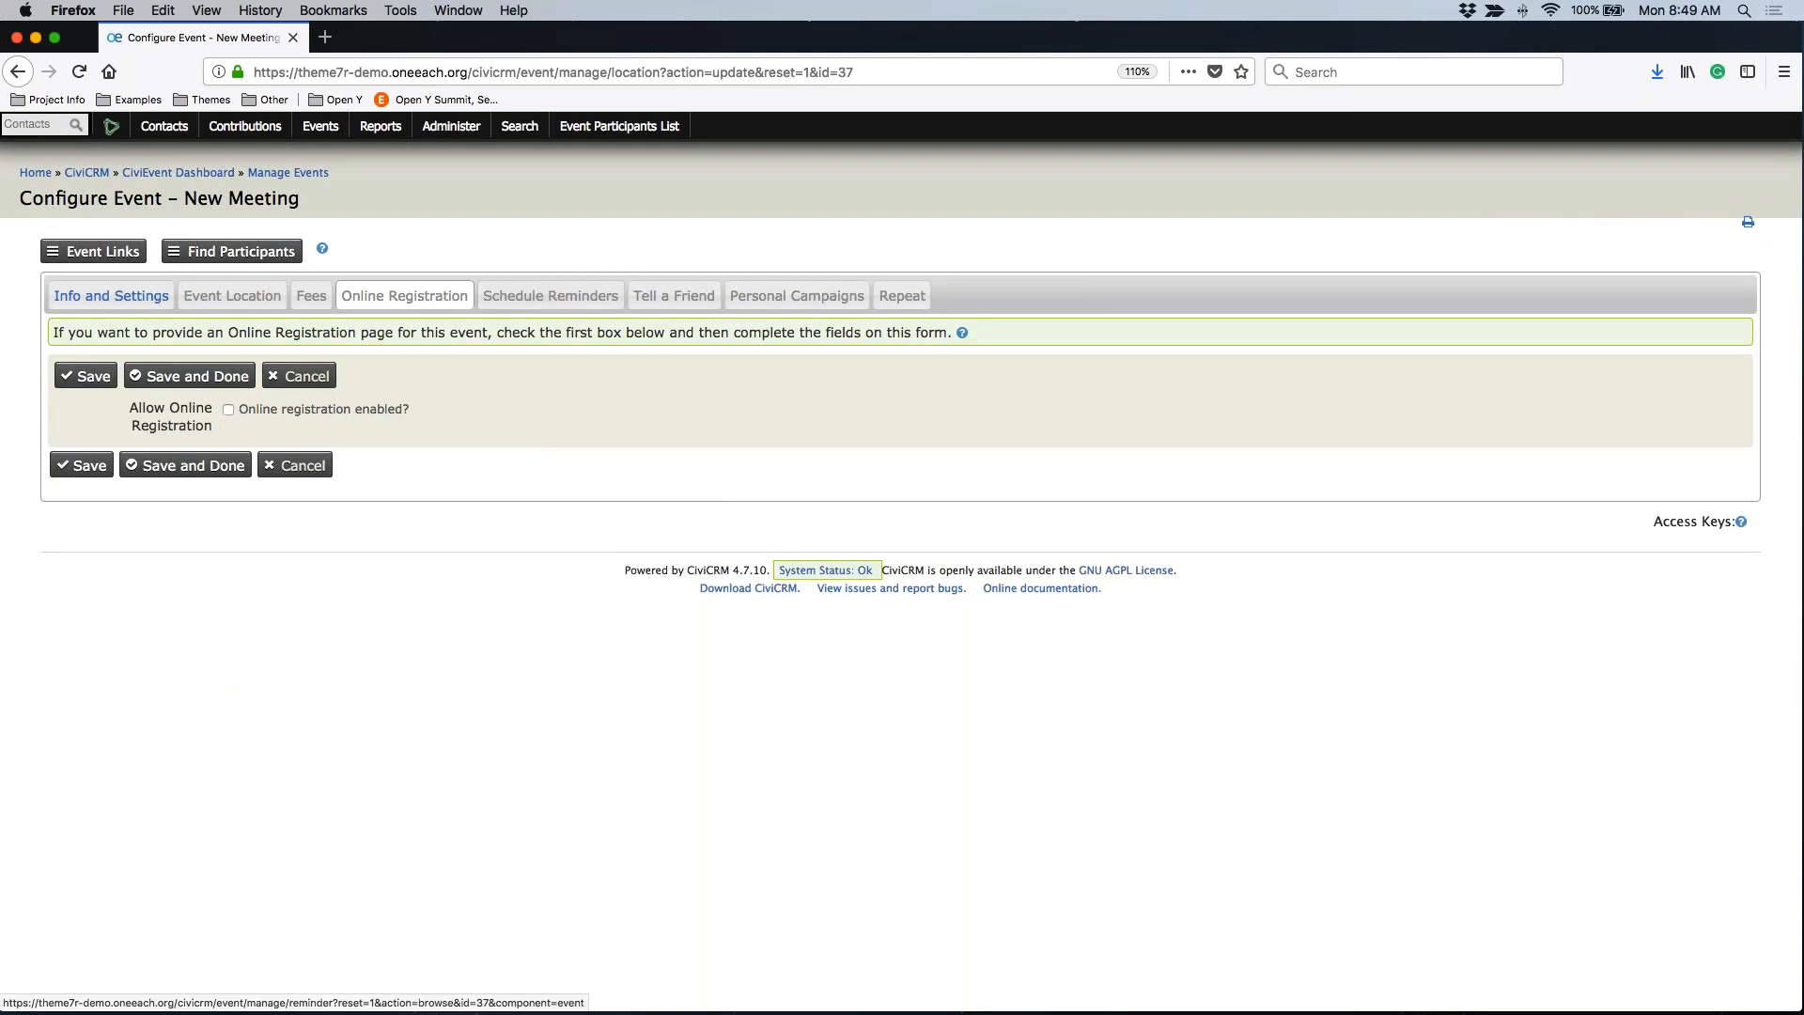
{"action": "left_click", "coordinate": [528, 298]}
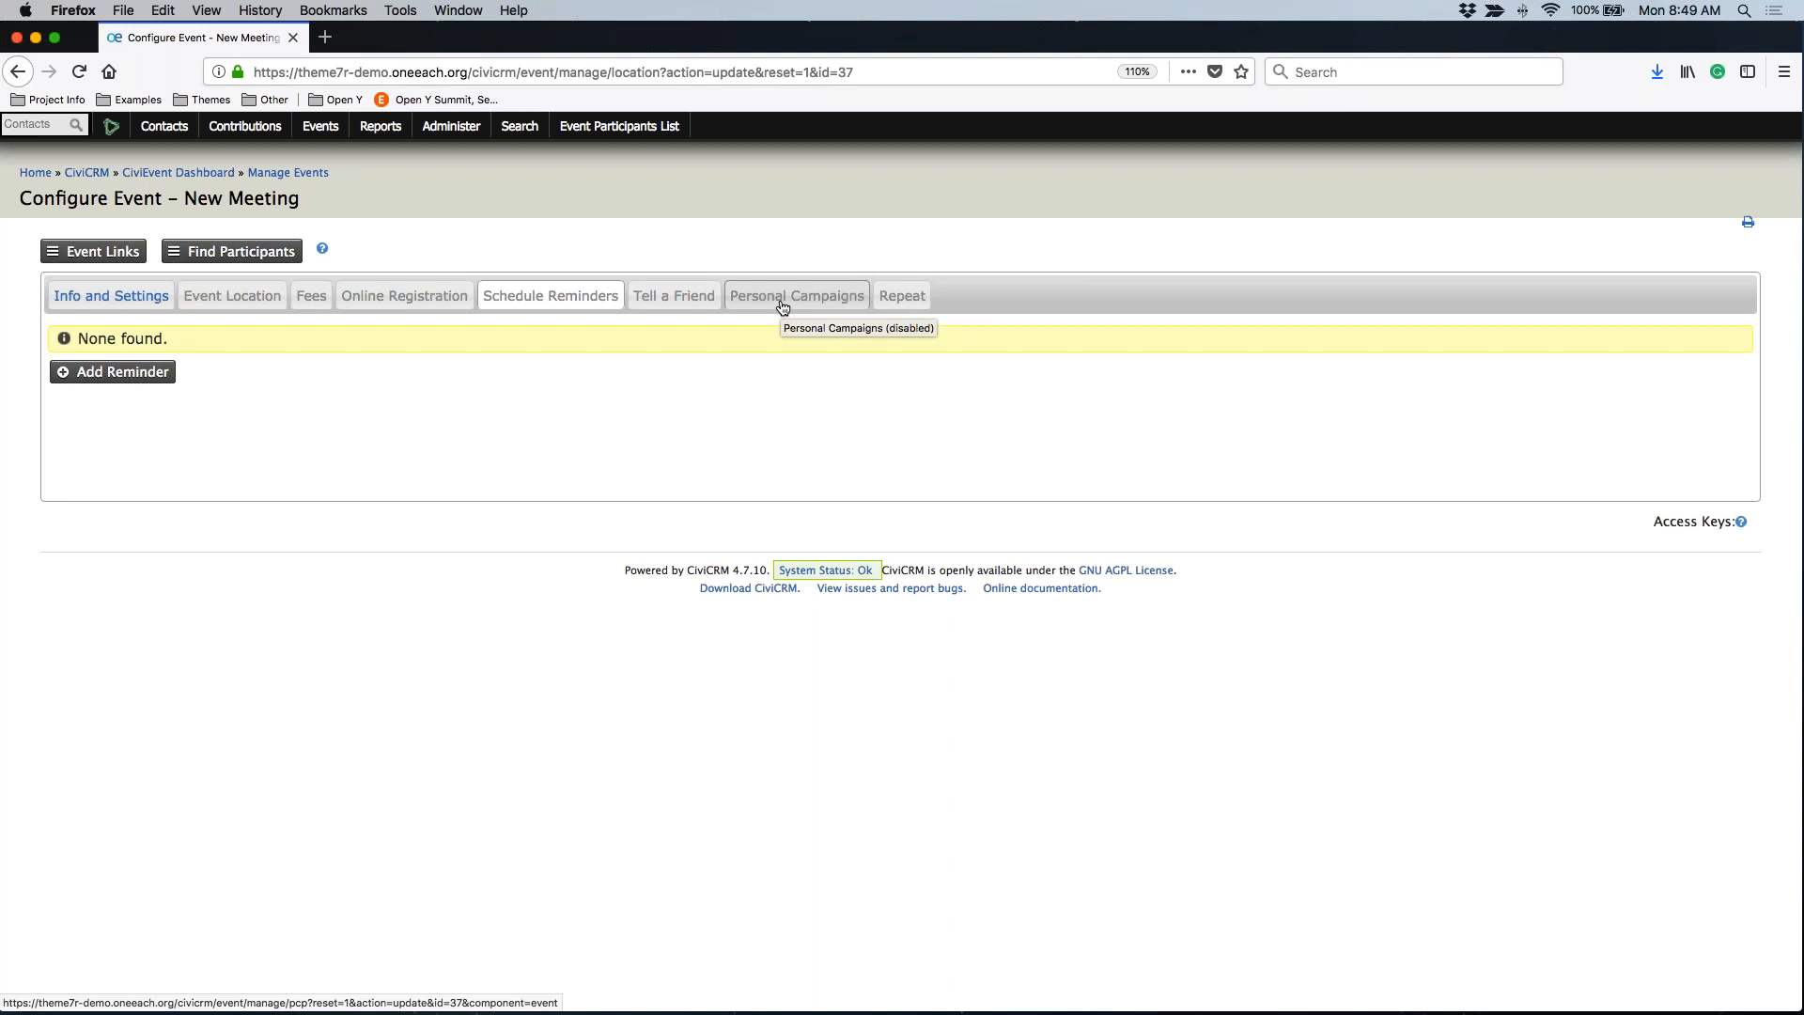
Start the repeat series on 08/31/2018, recurring every 3 weeks
{"action": "left_click", "coordinate": [902, 297]}
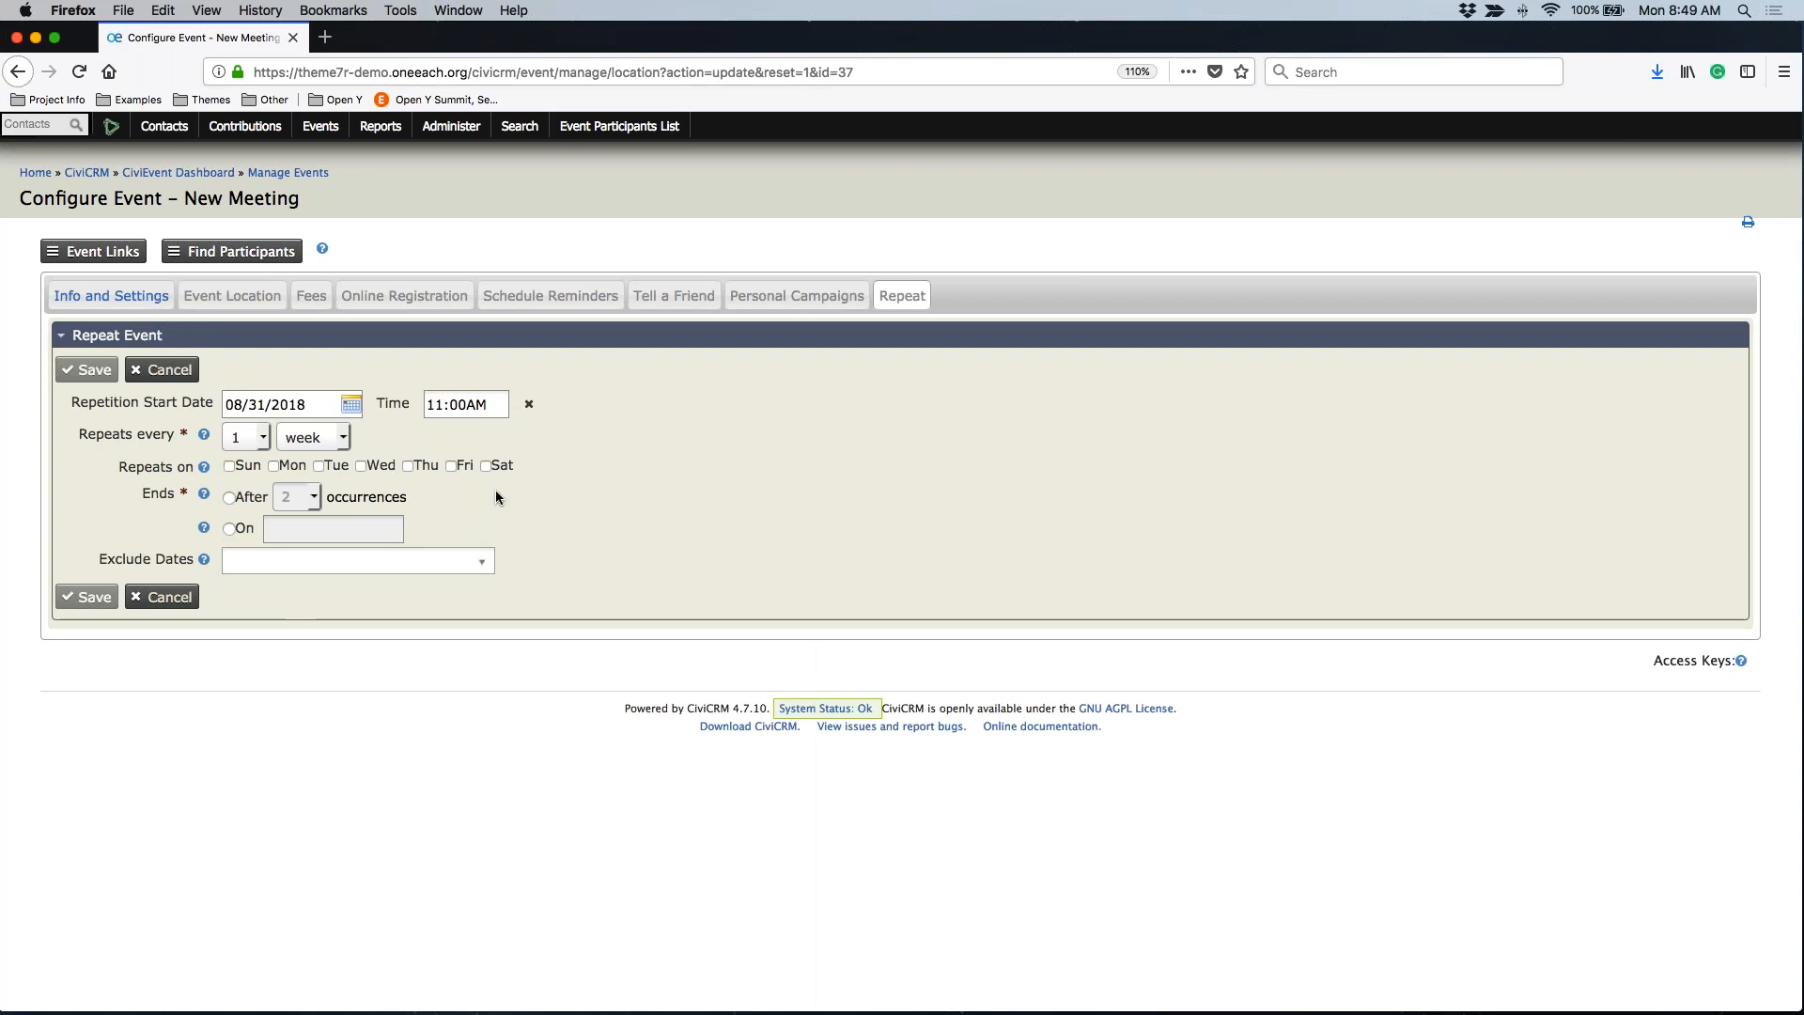
{"action": "left_click", "coordinate": [361, 405]}
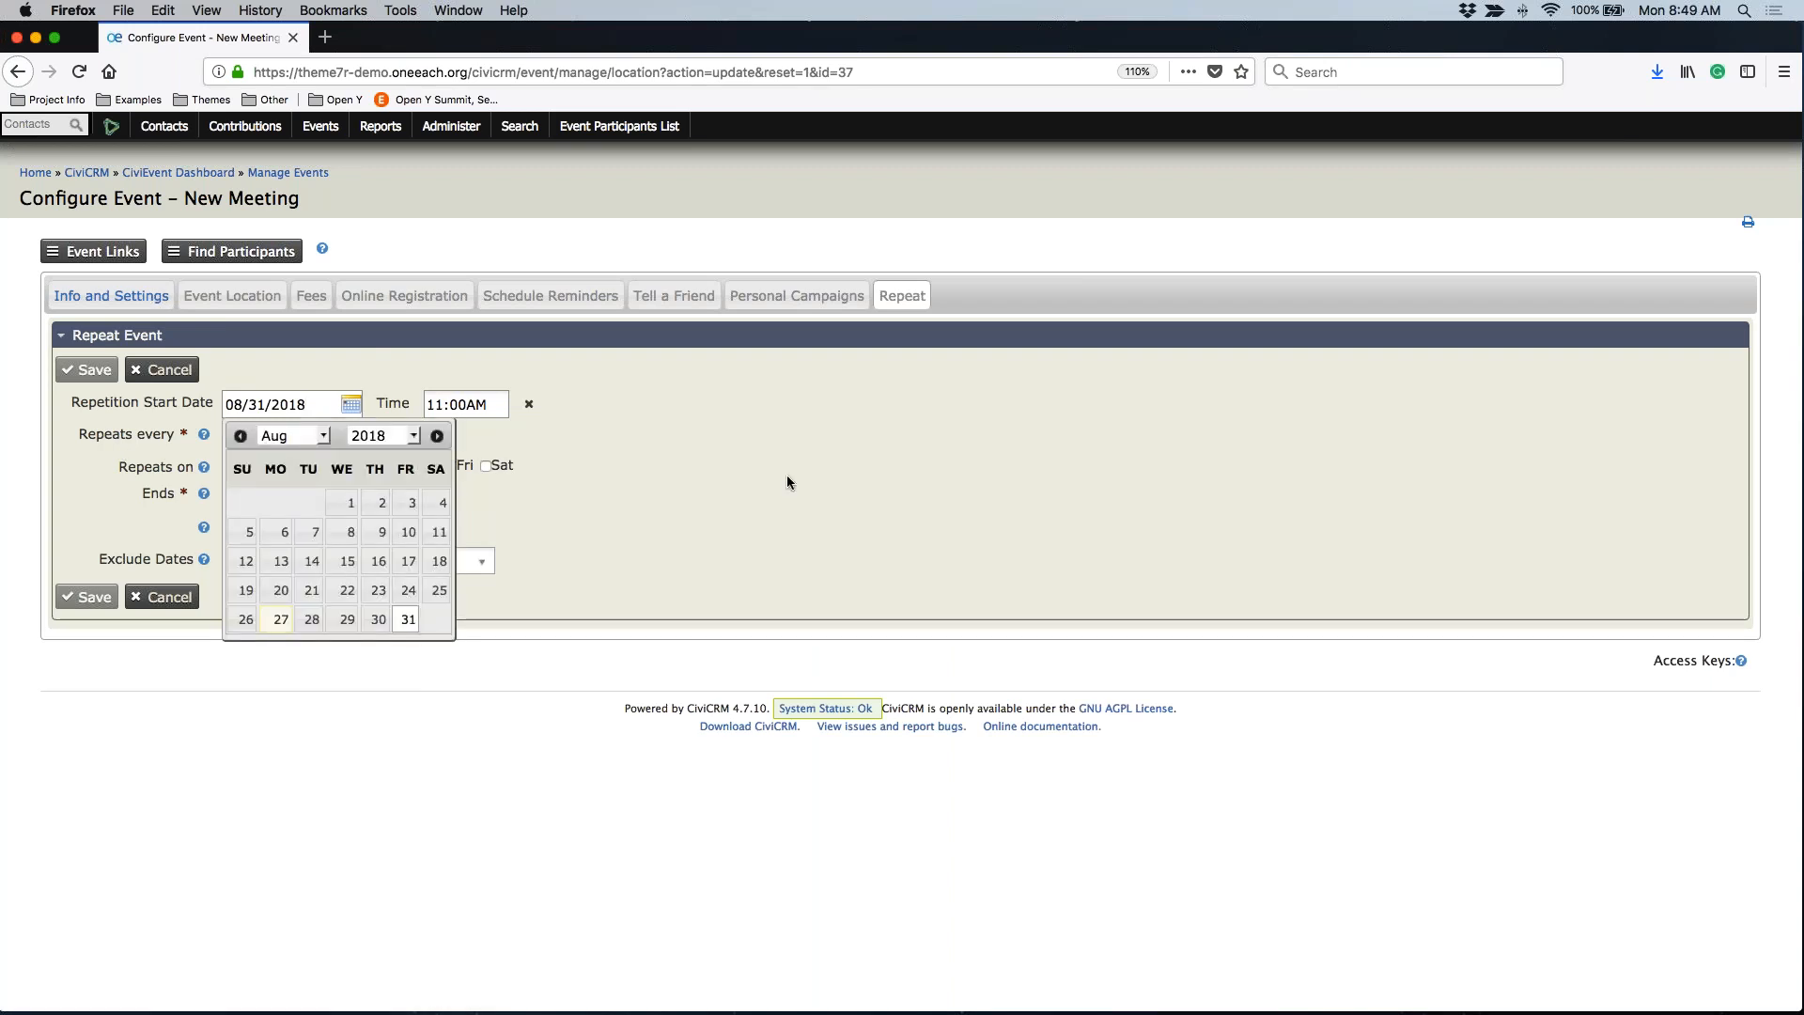
{"action": "left_click", "coordinate": [410, 622]}
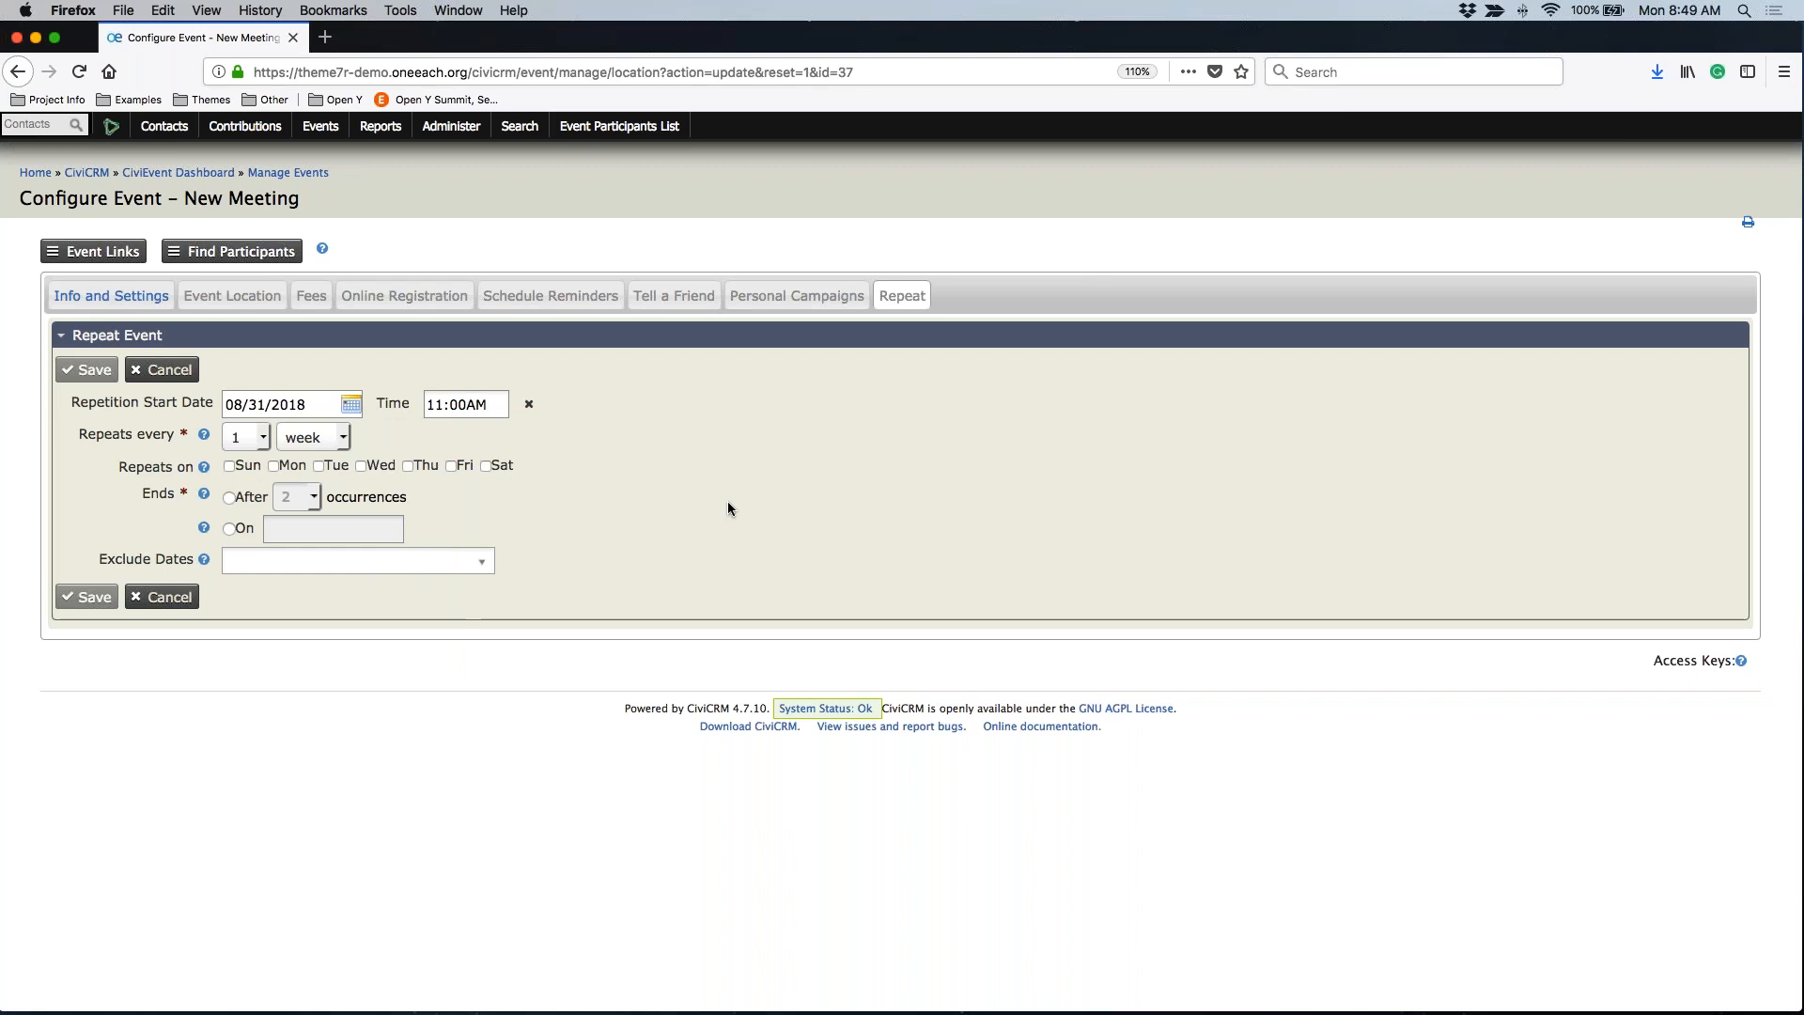
{"action": "left_click", "coordinate": [251, 435]}
{"action": "left_click", "coordinate": [245, 466]}
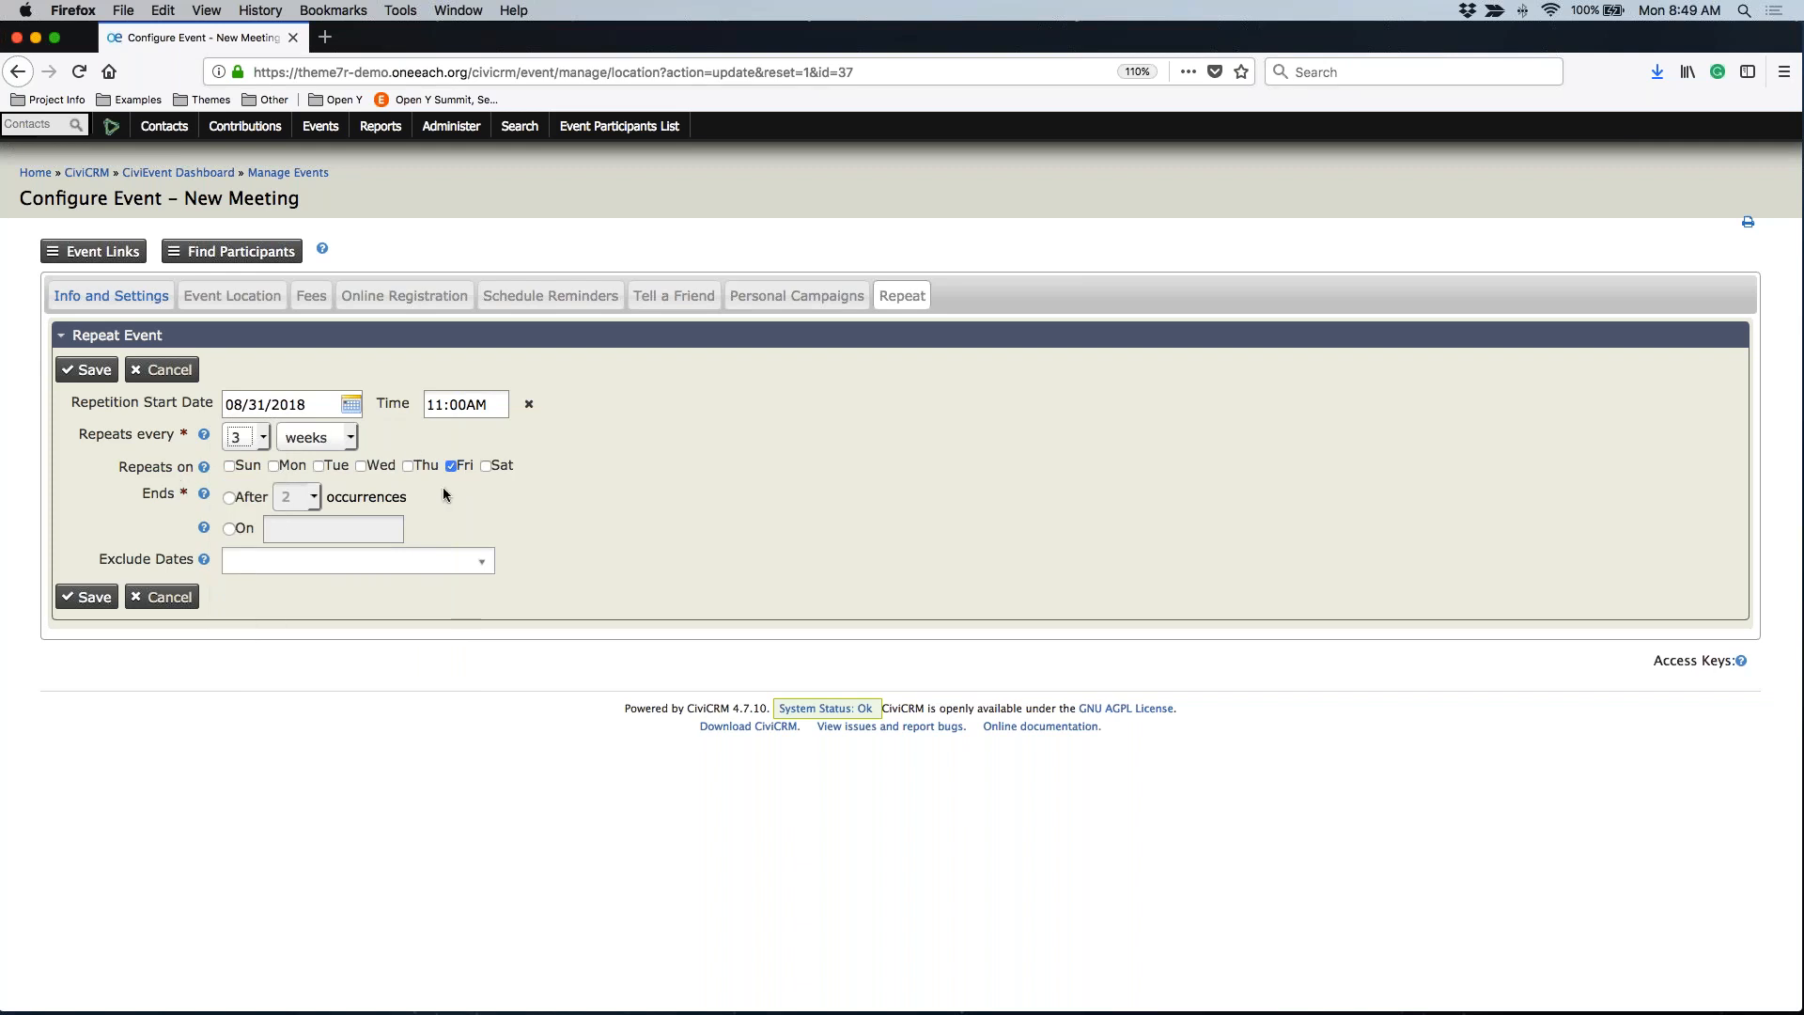
End the series on 09/14/2018 with no excluded dates, and save the repeating dates
{"action": "left_click", "coordinate": [229, 498]}
{"action": "left_click", "coordinate": [230, 528]}
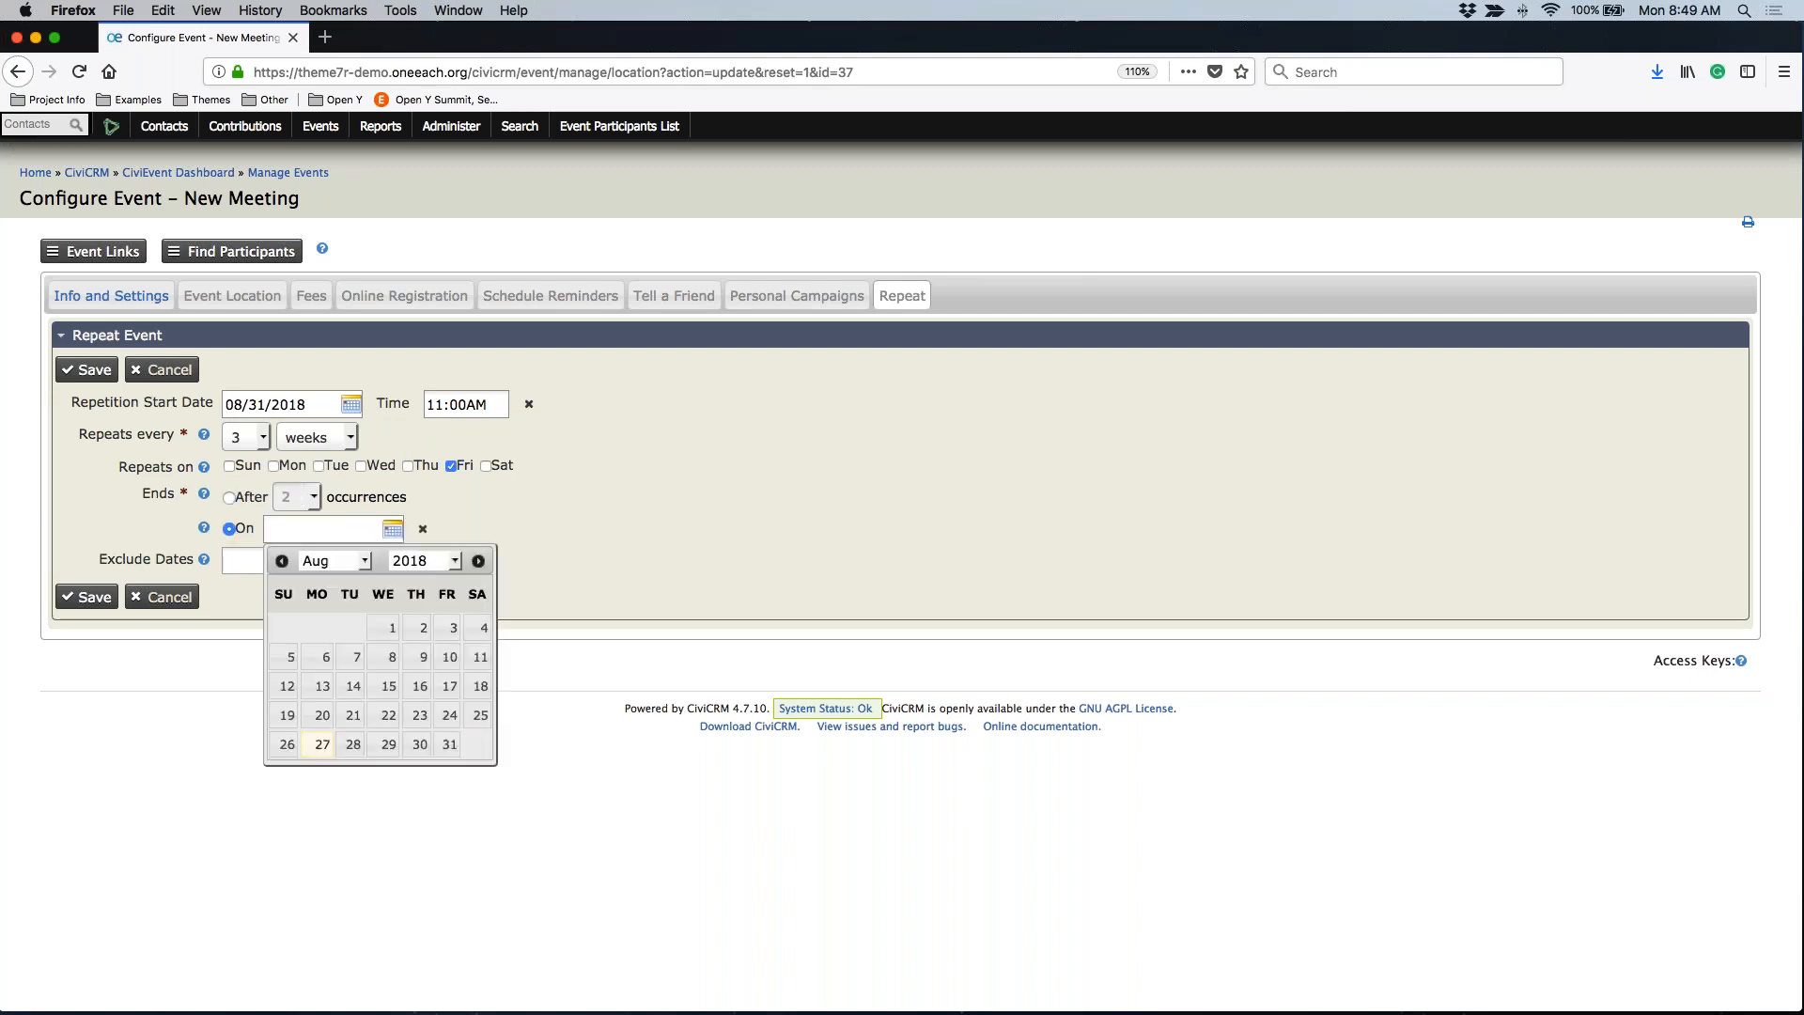
{"action": "left_click", "coordinate": [478, 561]}
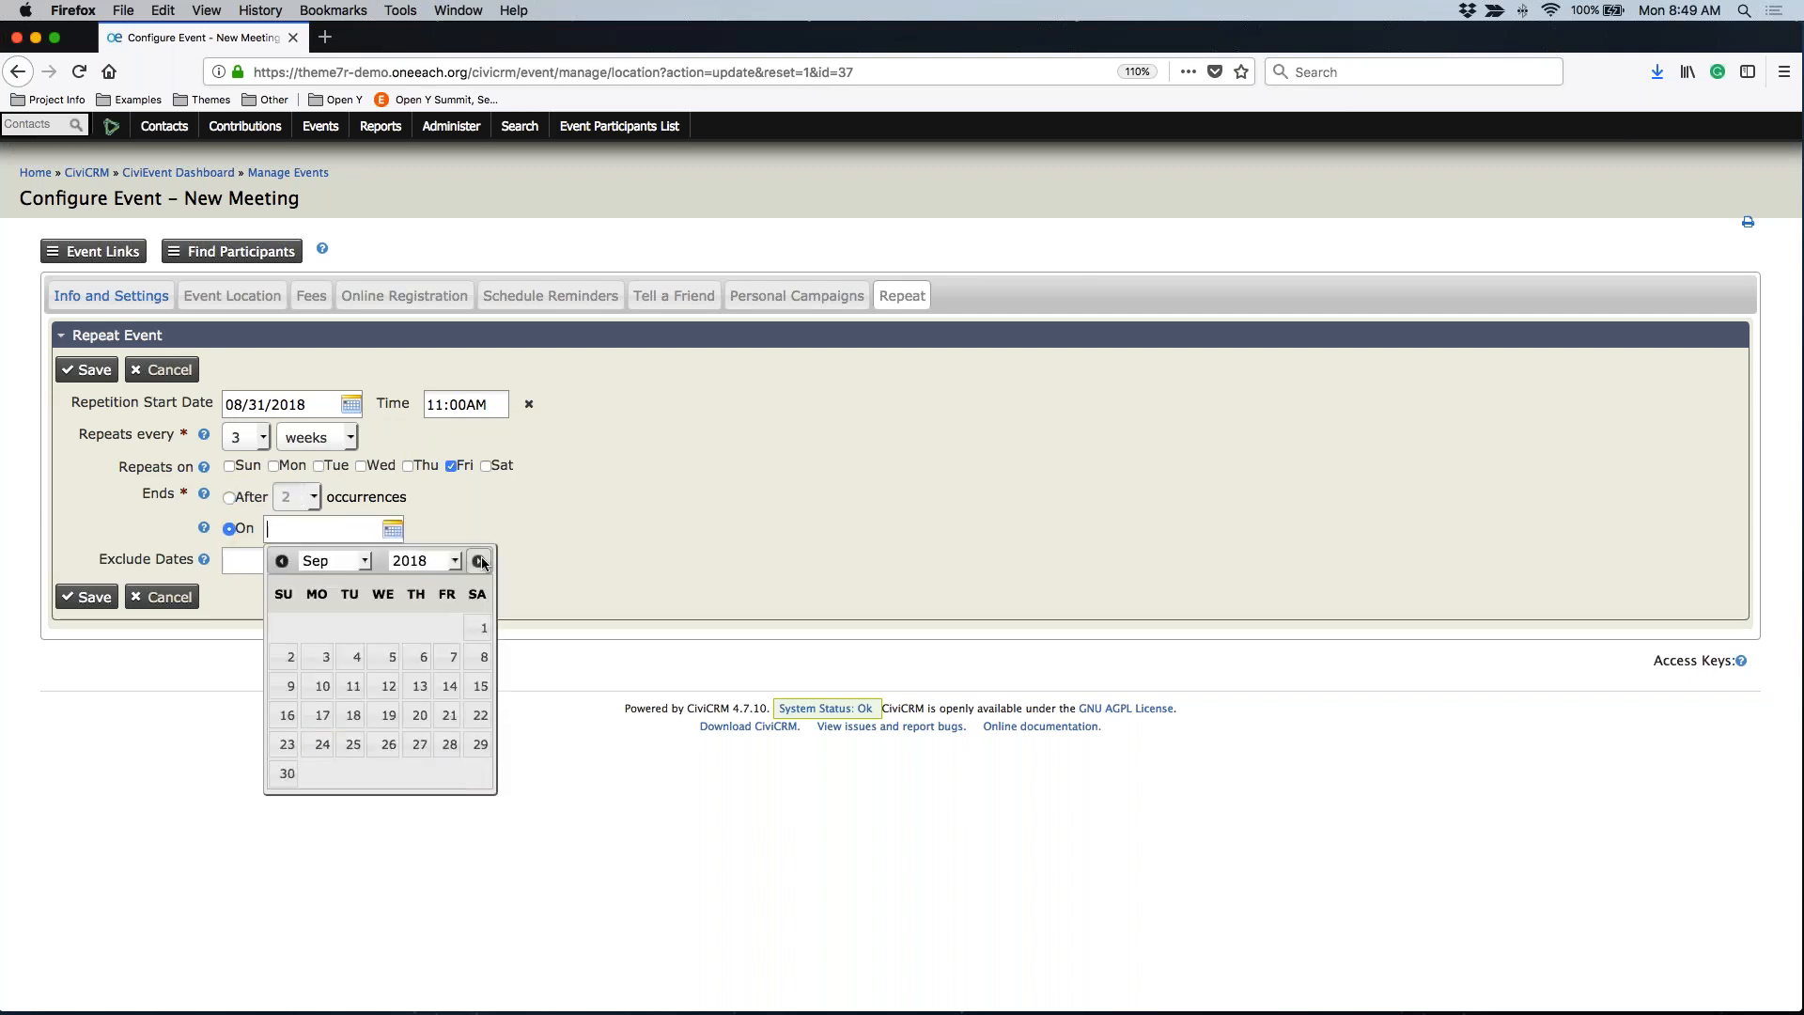
{"action": "left_click", "coordinate": [450, 685]}
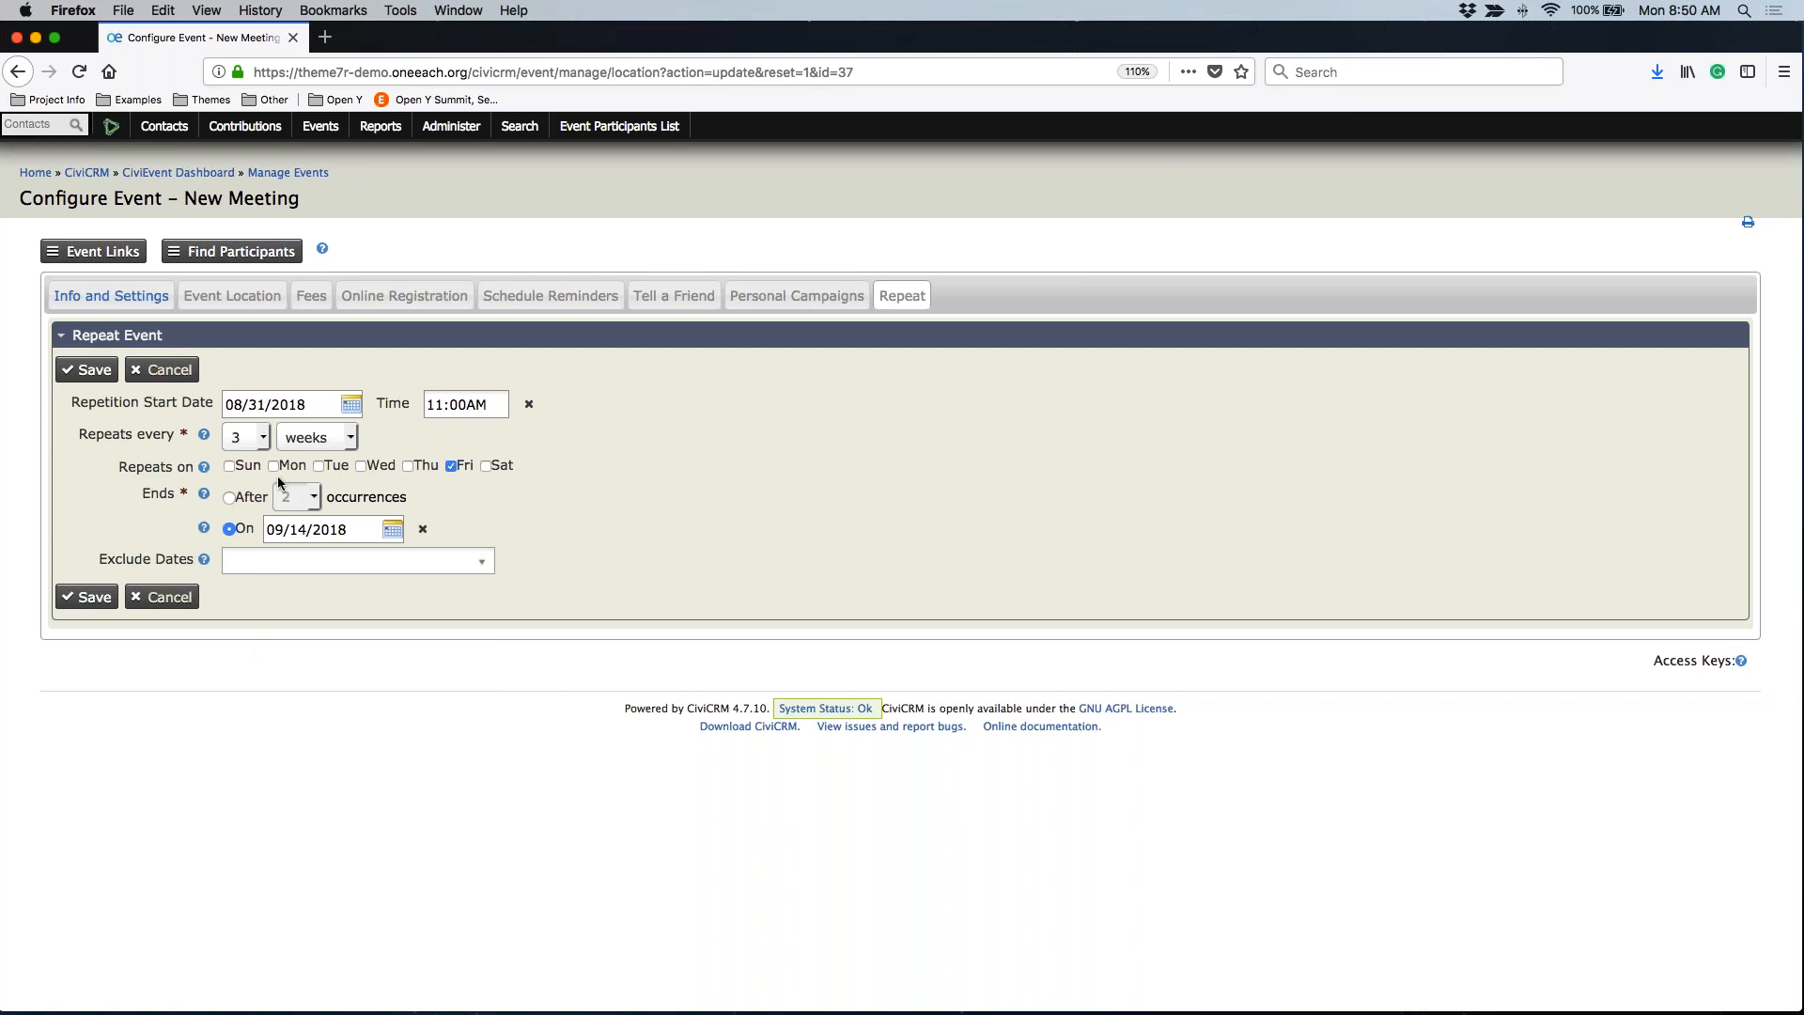
{"action": "left_click", "coordinate": [479, 562]}
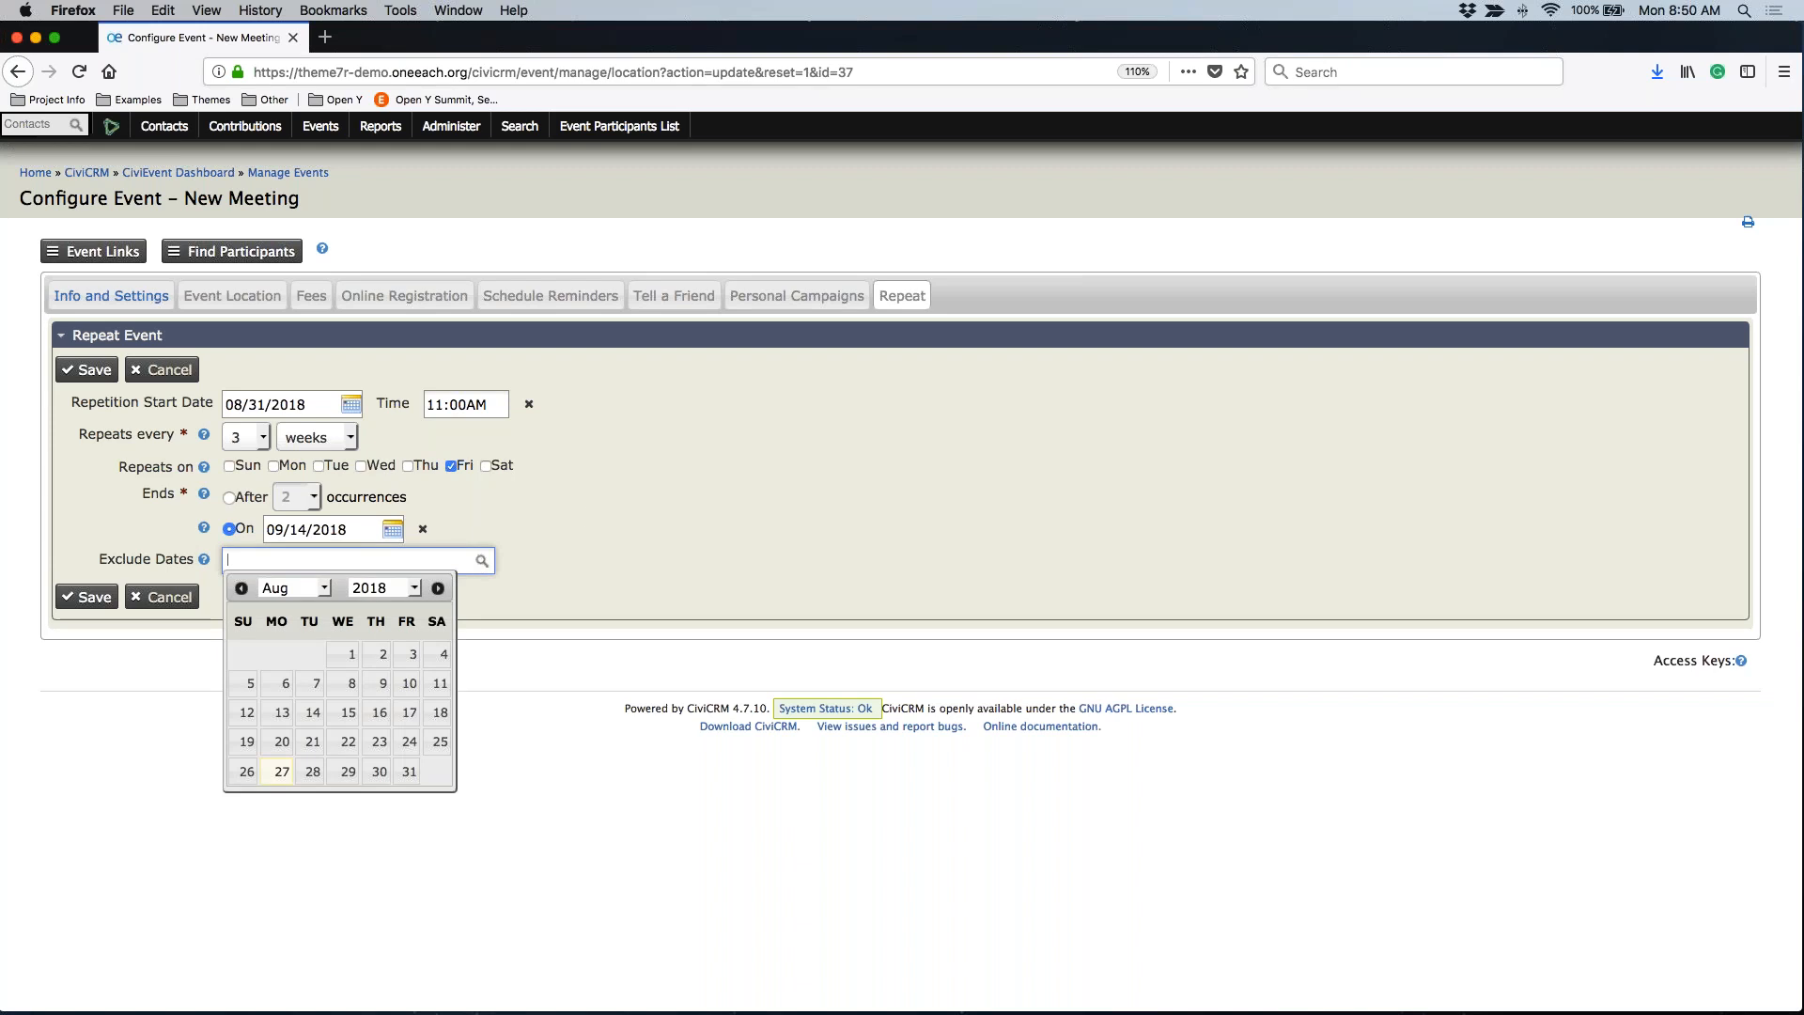
{"action": "left_click", "coordinate": [613, 519]}
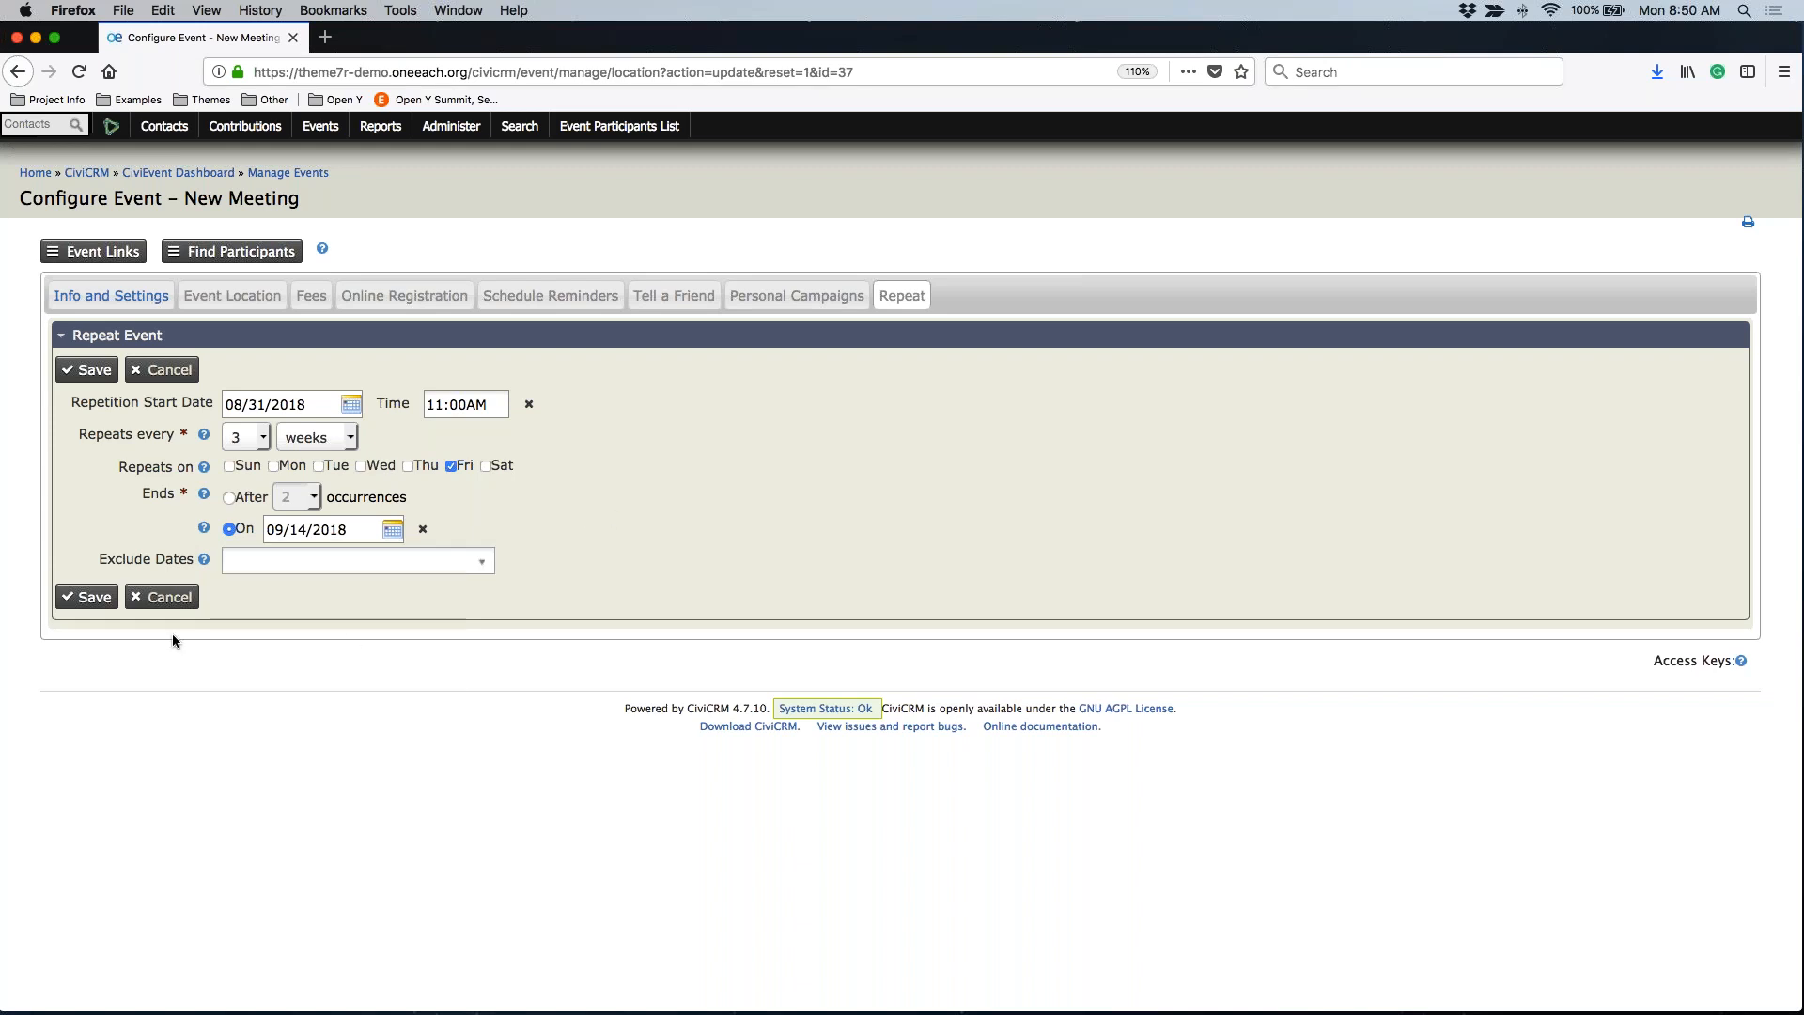
{"action": "left_click", "coordinate": [79, 369]}
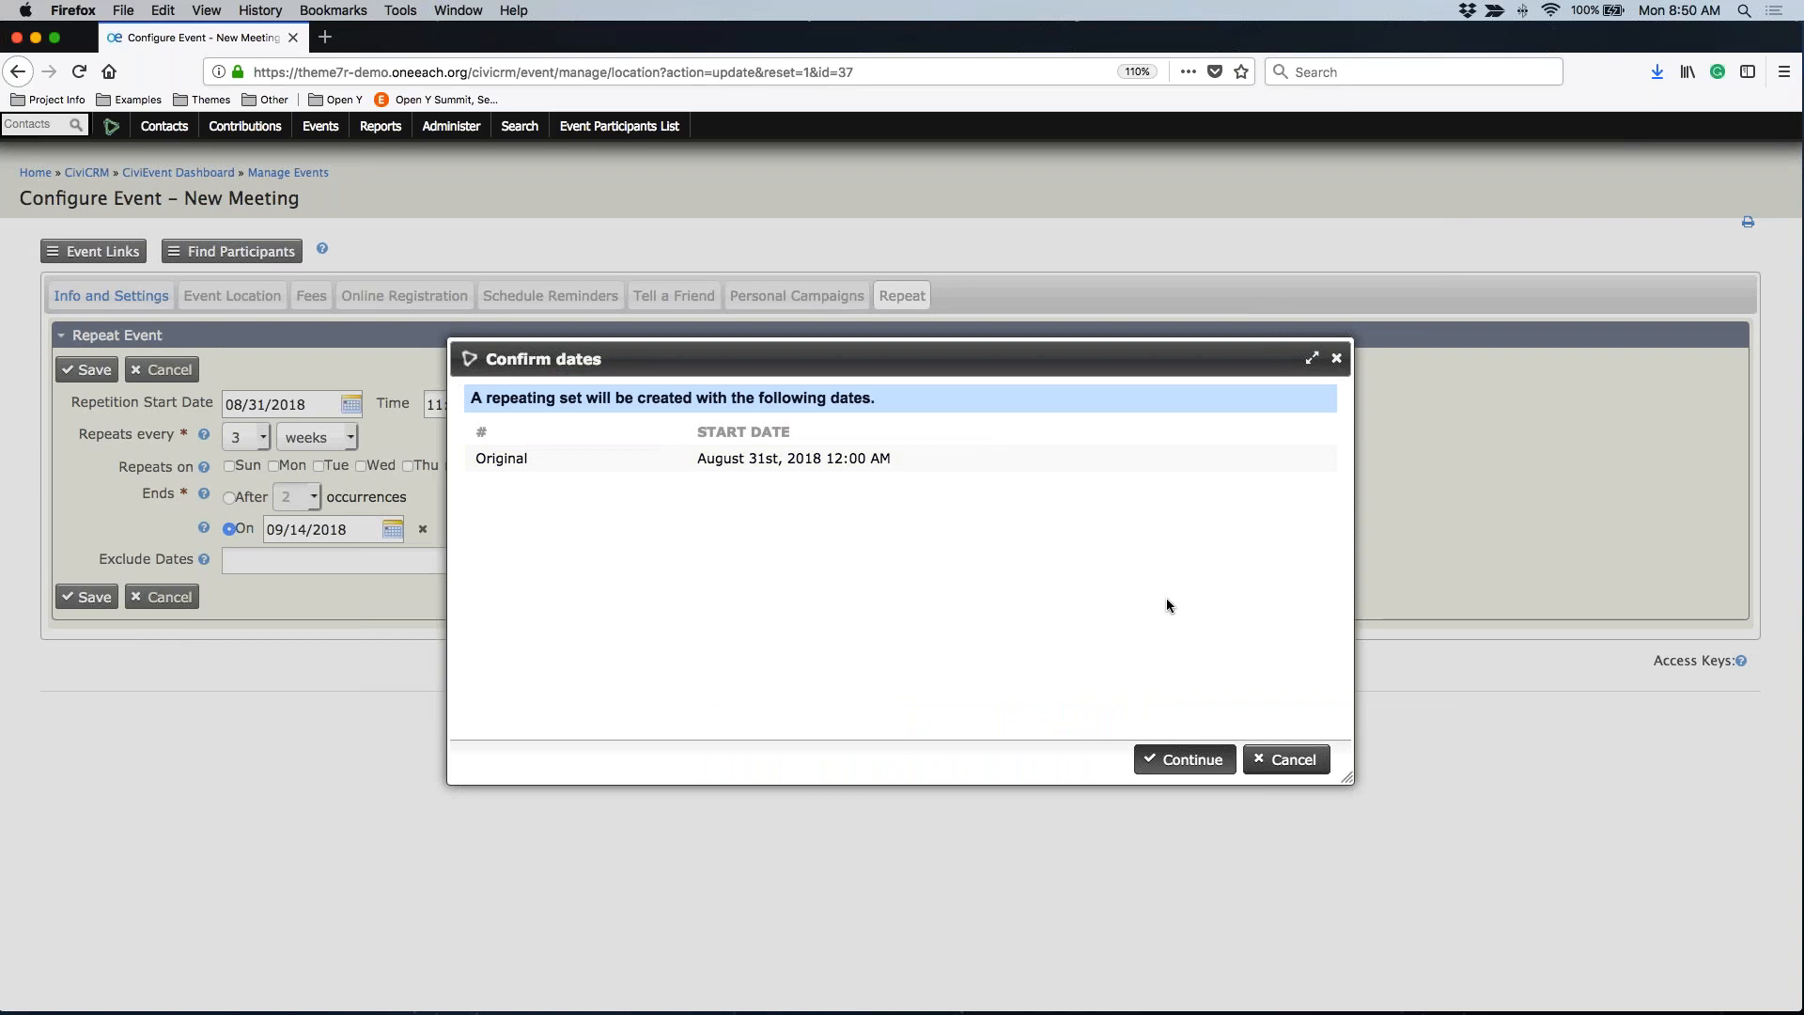
{"action": "left_click", "coordinate": [1186, 763]}
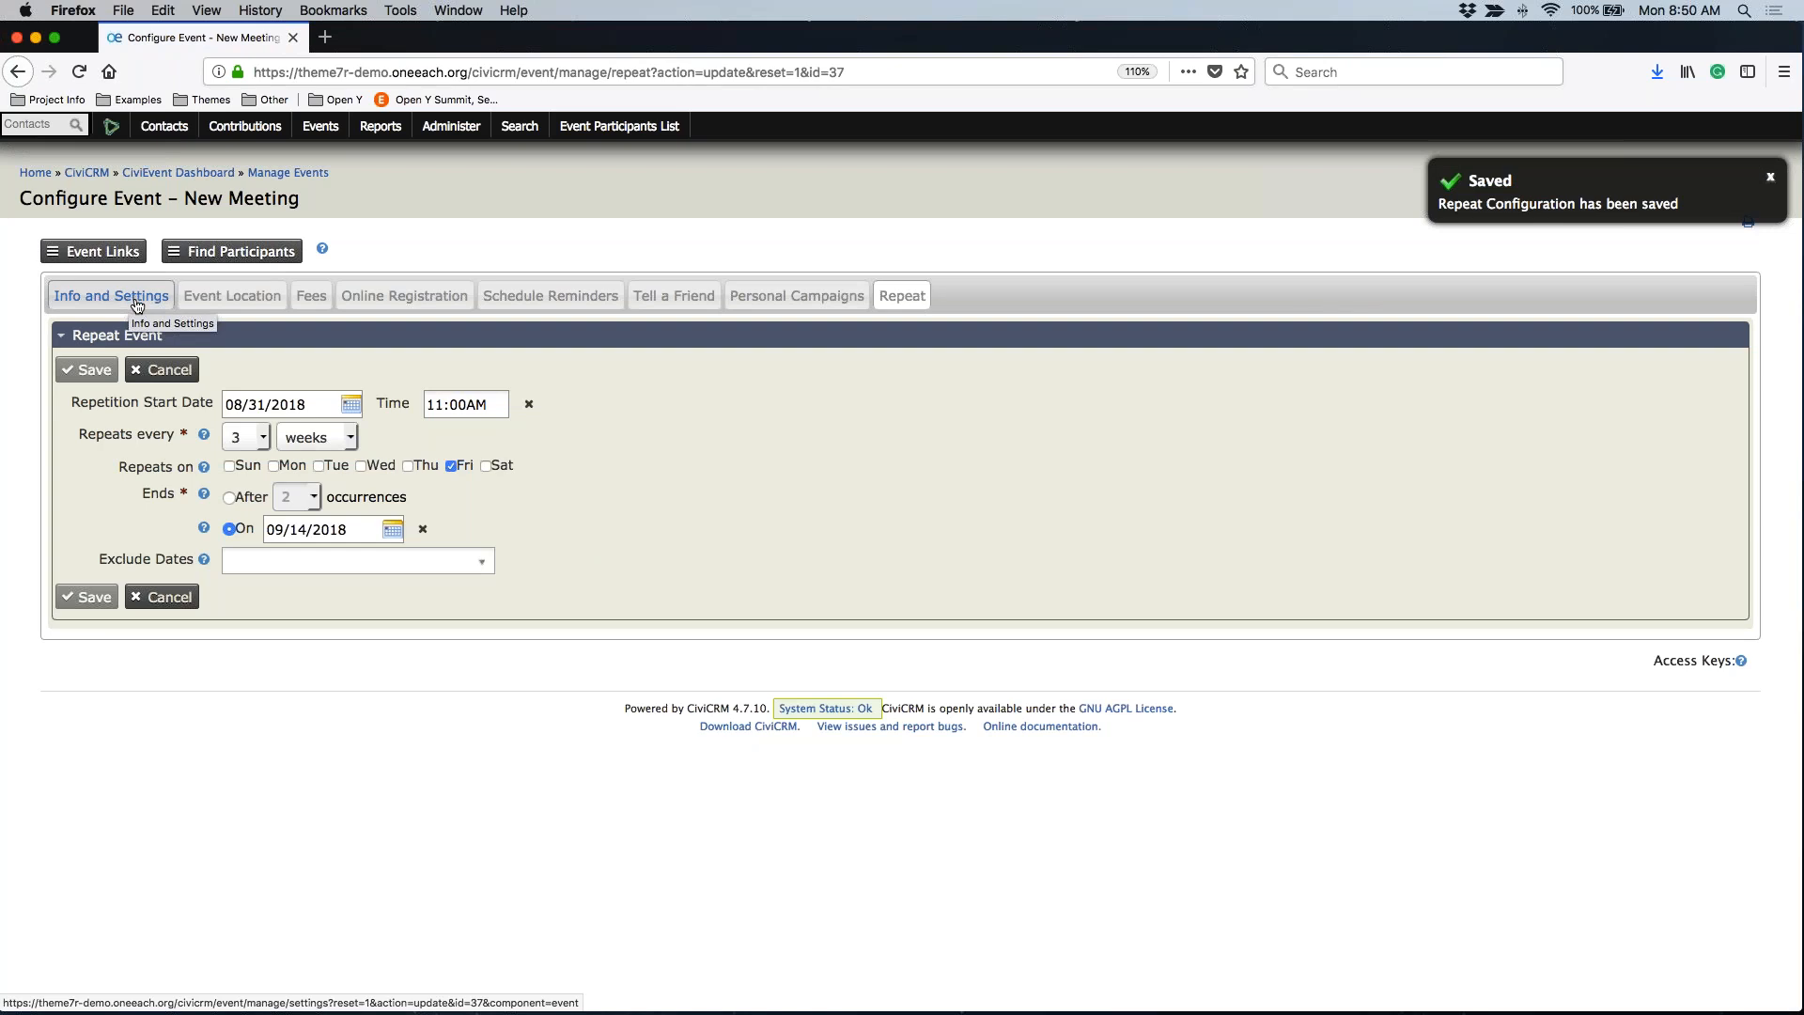
Enter address '55 Somewhere Ave', city/postal 'Somewhere5555', and state Arizona
{"action": "left_click", "coordinate": [137, 302]}
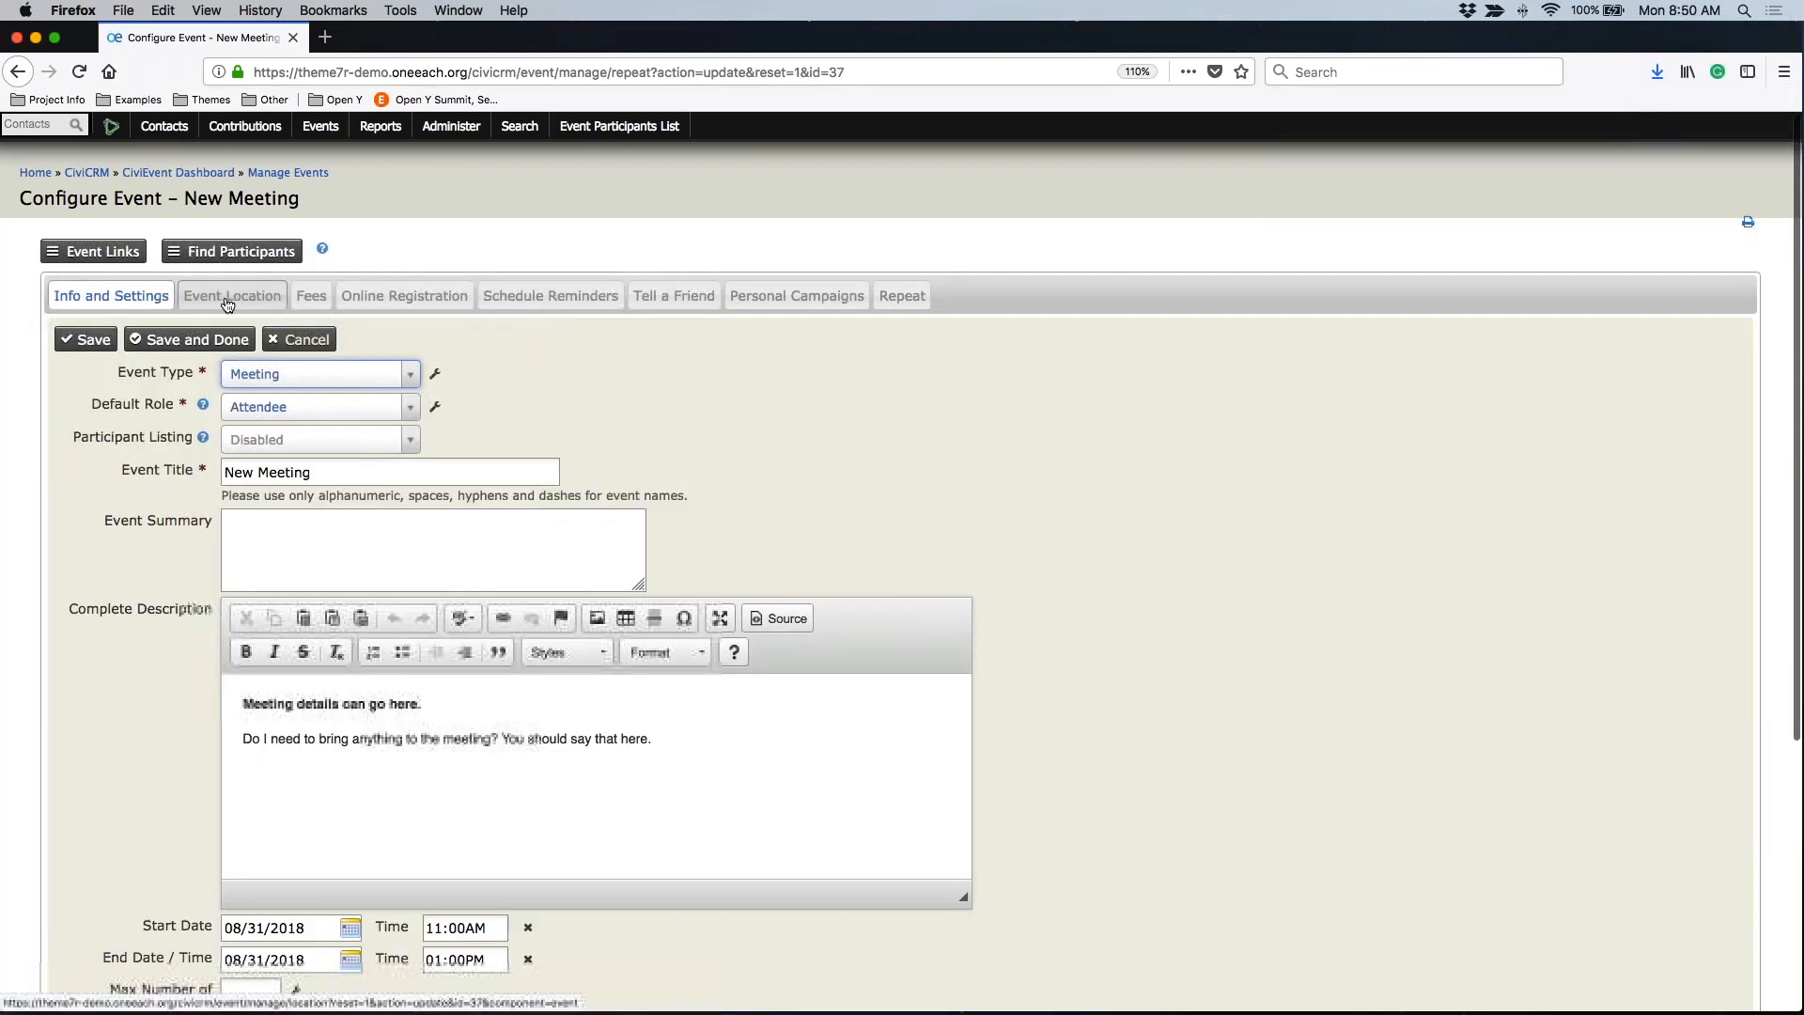
{"action": "left_click", "coordinate": [228, 299]}
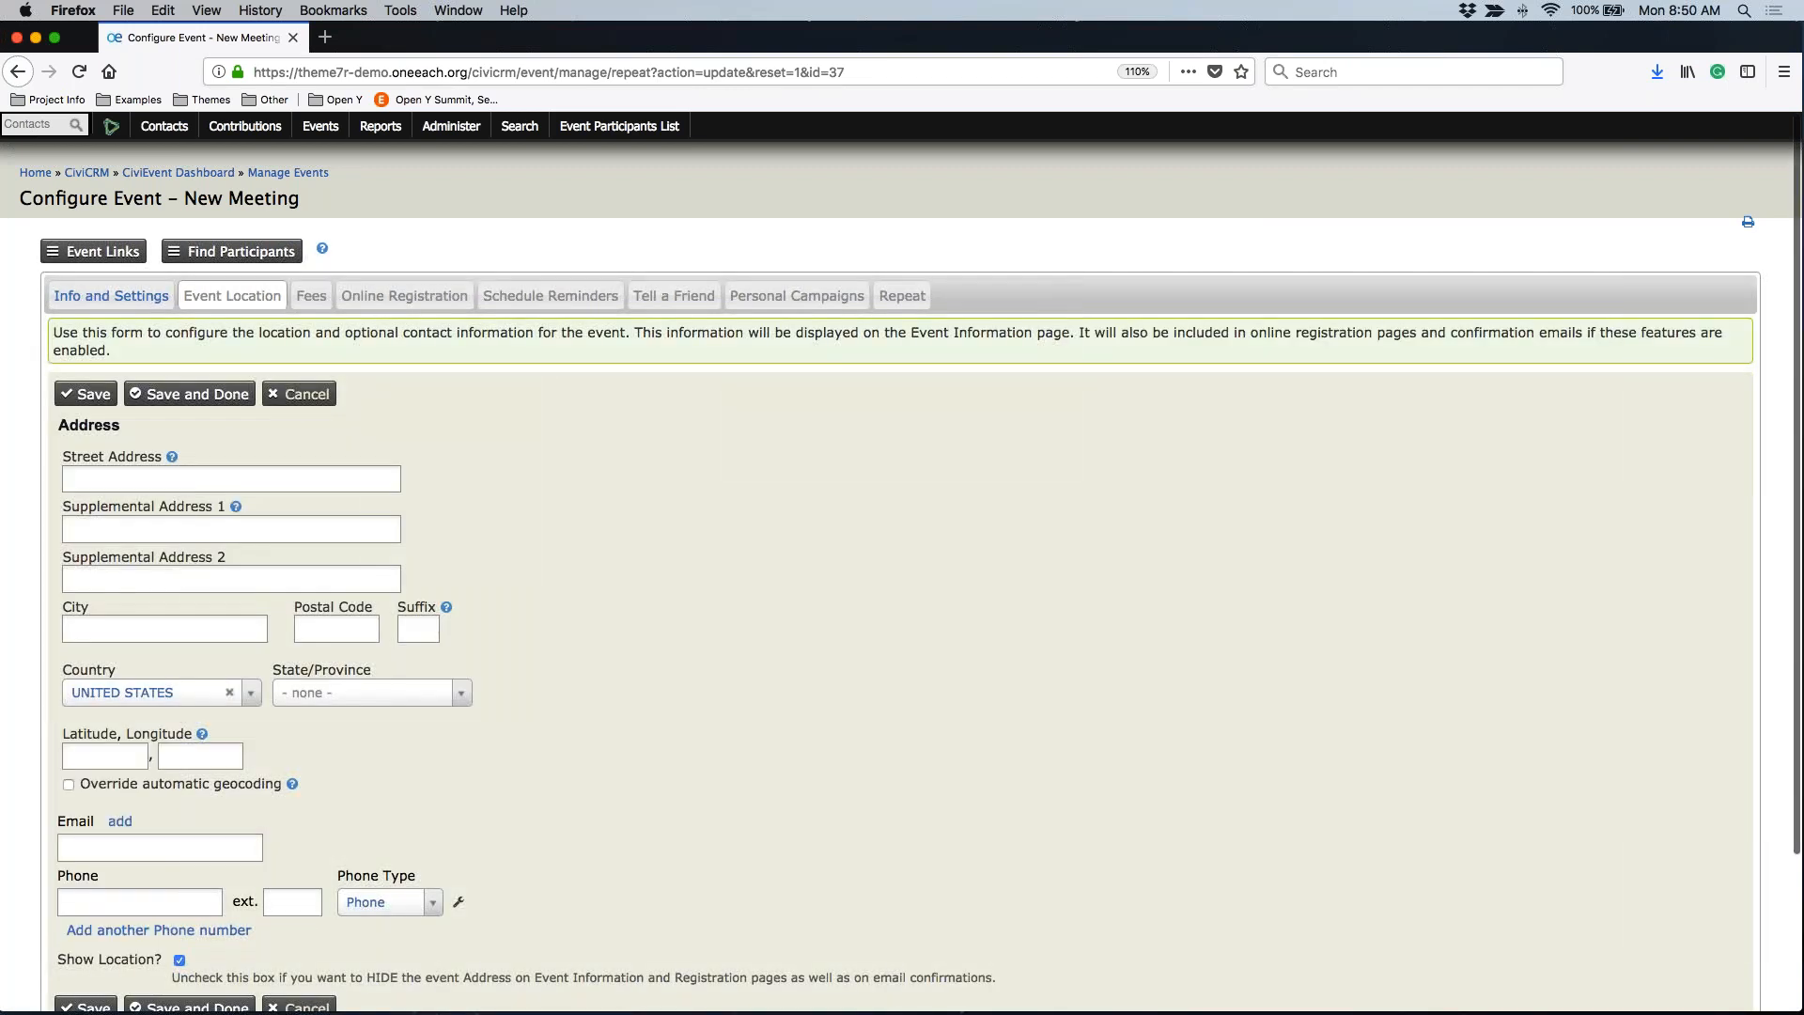
{"action": "left_click", "coordinate": [97, 481]}
{"action": "type", "text": "55 Some"}
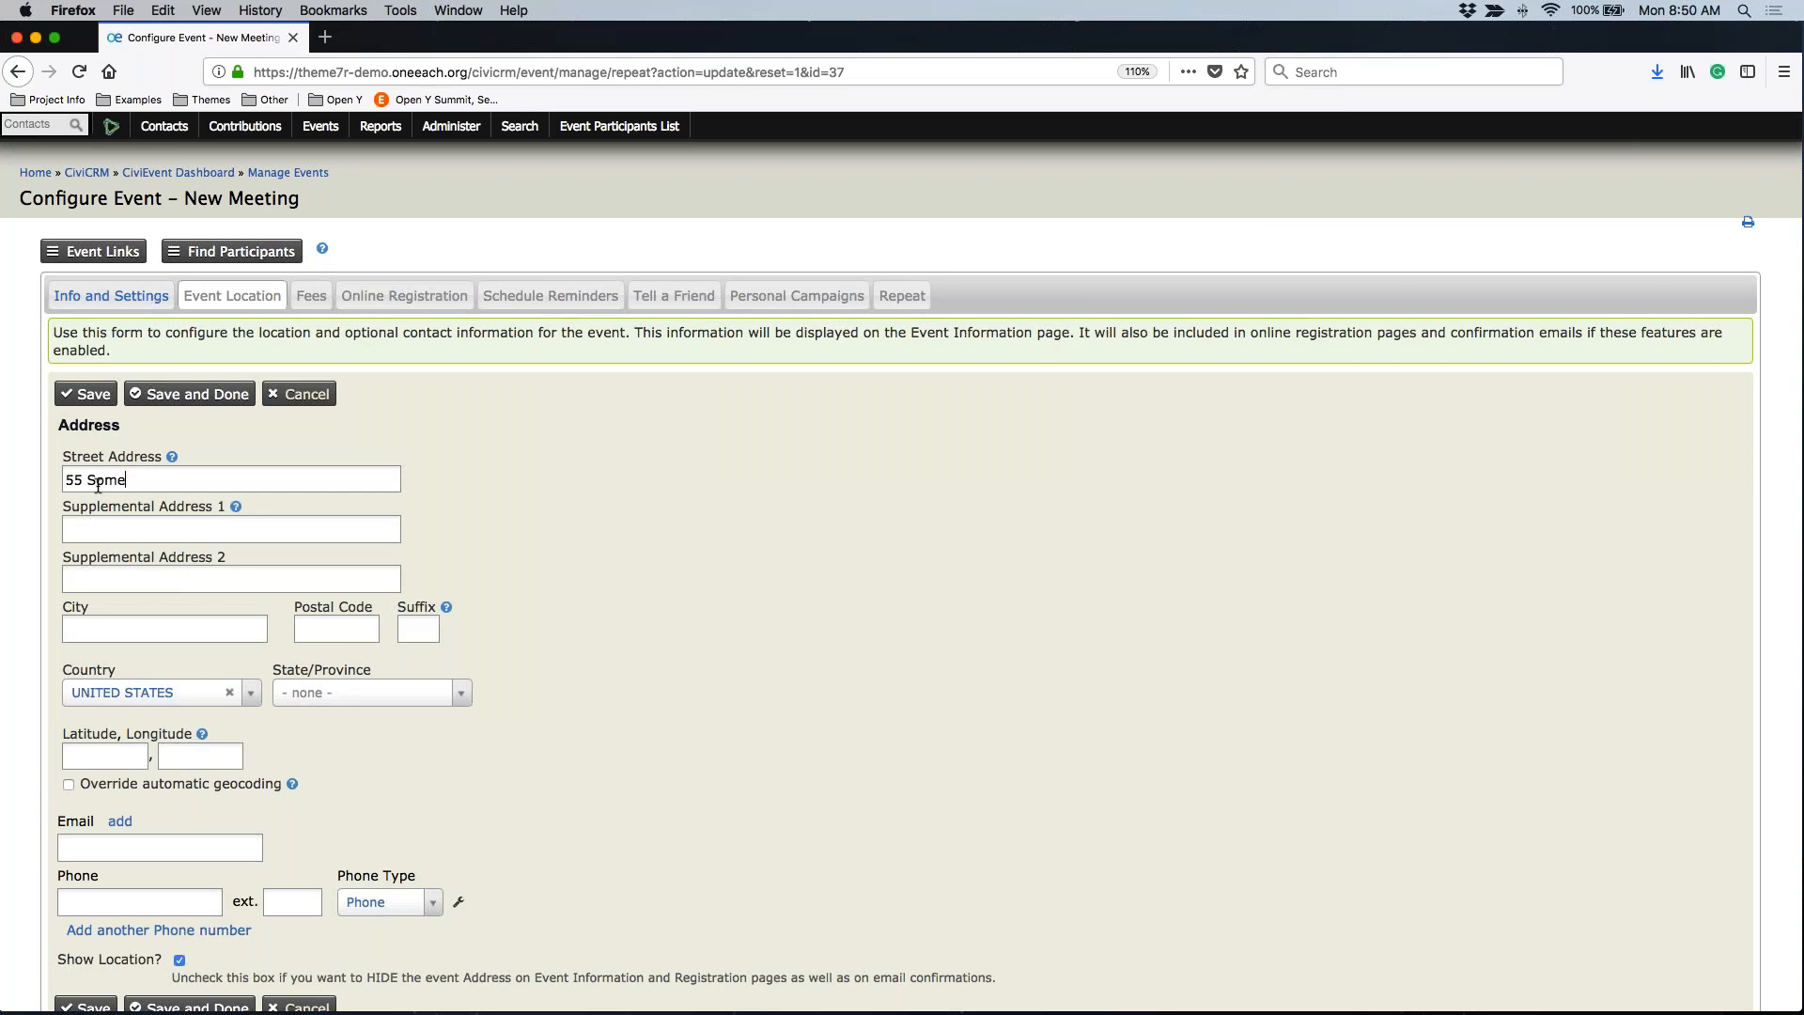
{"action": "type", "text": "where Ave"}
{"action": "key", "text": "Tab"}
{"action": "type", "text": "Some"}
{"action": "type", "text": "where"}
{"action": "type", "text": "55555"}
{"action": "left_click", "coordinate": [357, 693]}
{"action": "type", "text": "AR"}
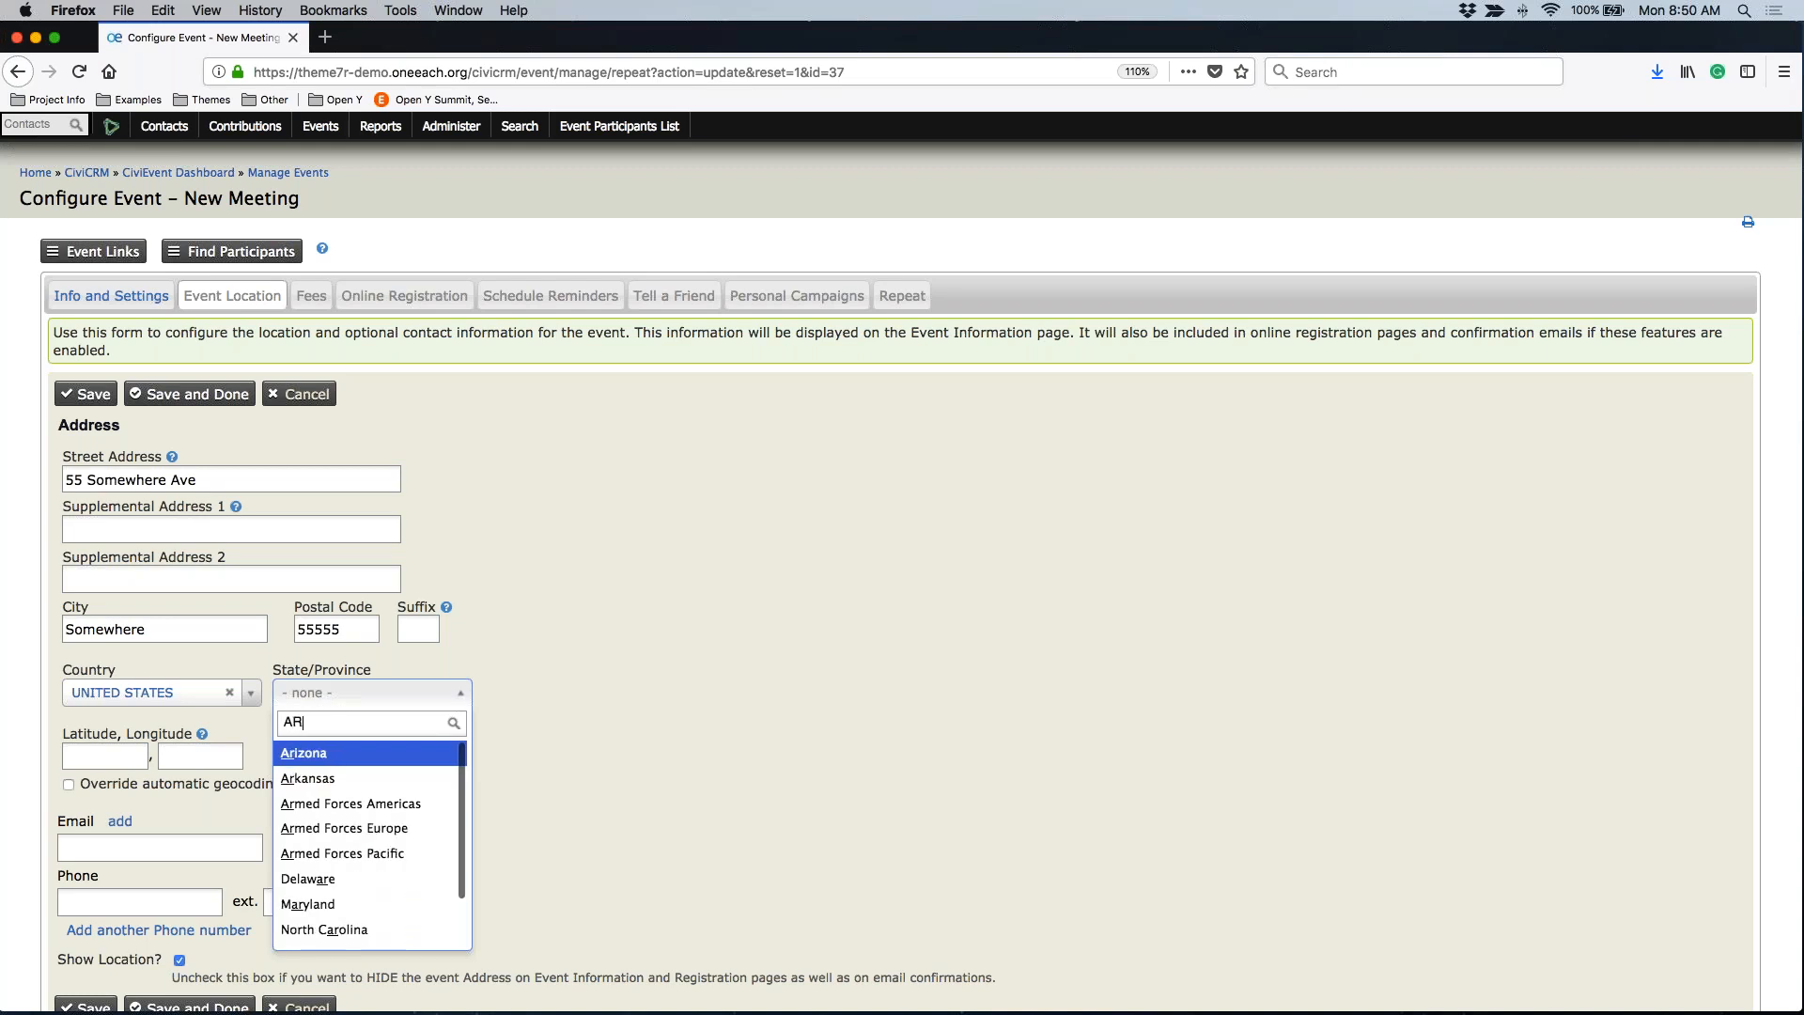
{"action": "key", "text": "Return"}
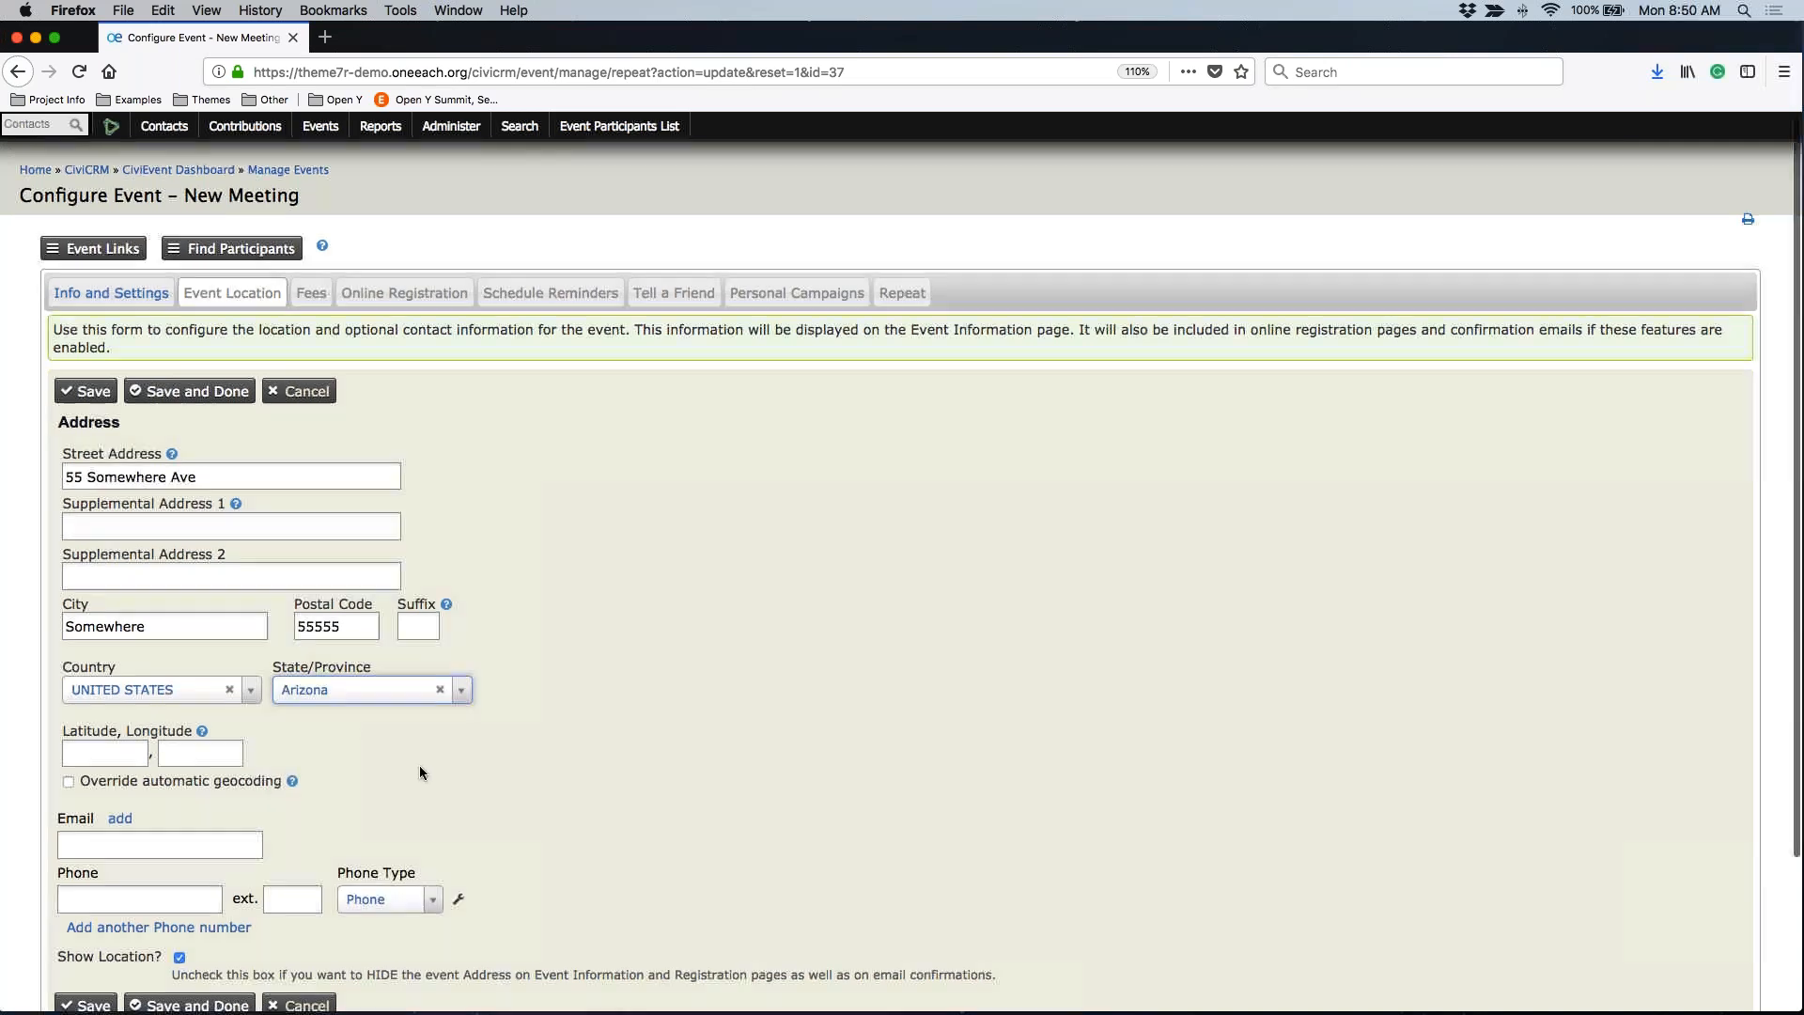
Fill in the contact e-mail and phone number, and clear the bogus latitude value
{"action": "scroll", "coordinate": [353, 730], "scroll_direction": "down", "scroll_amount": 3}
{"action": "left_click", "coordinate": [160, 725]}
{"action": "type", "text": "no"}
{"action": "key", "text": "BackSpace"}
{"action": "key", "text": "BackSpace"}
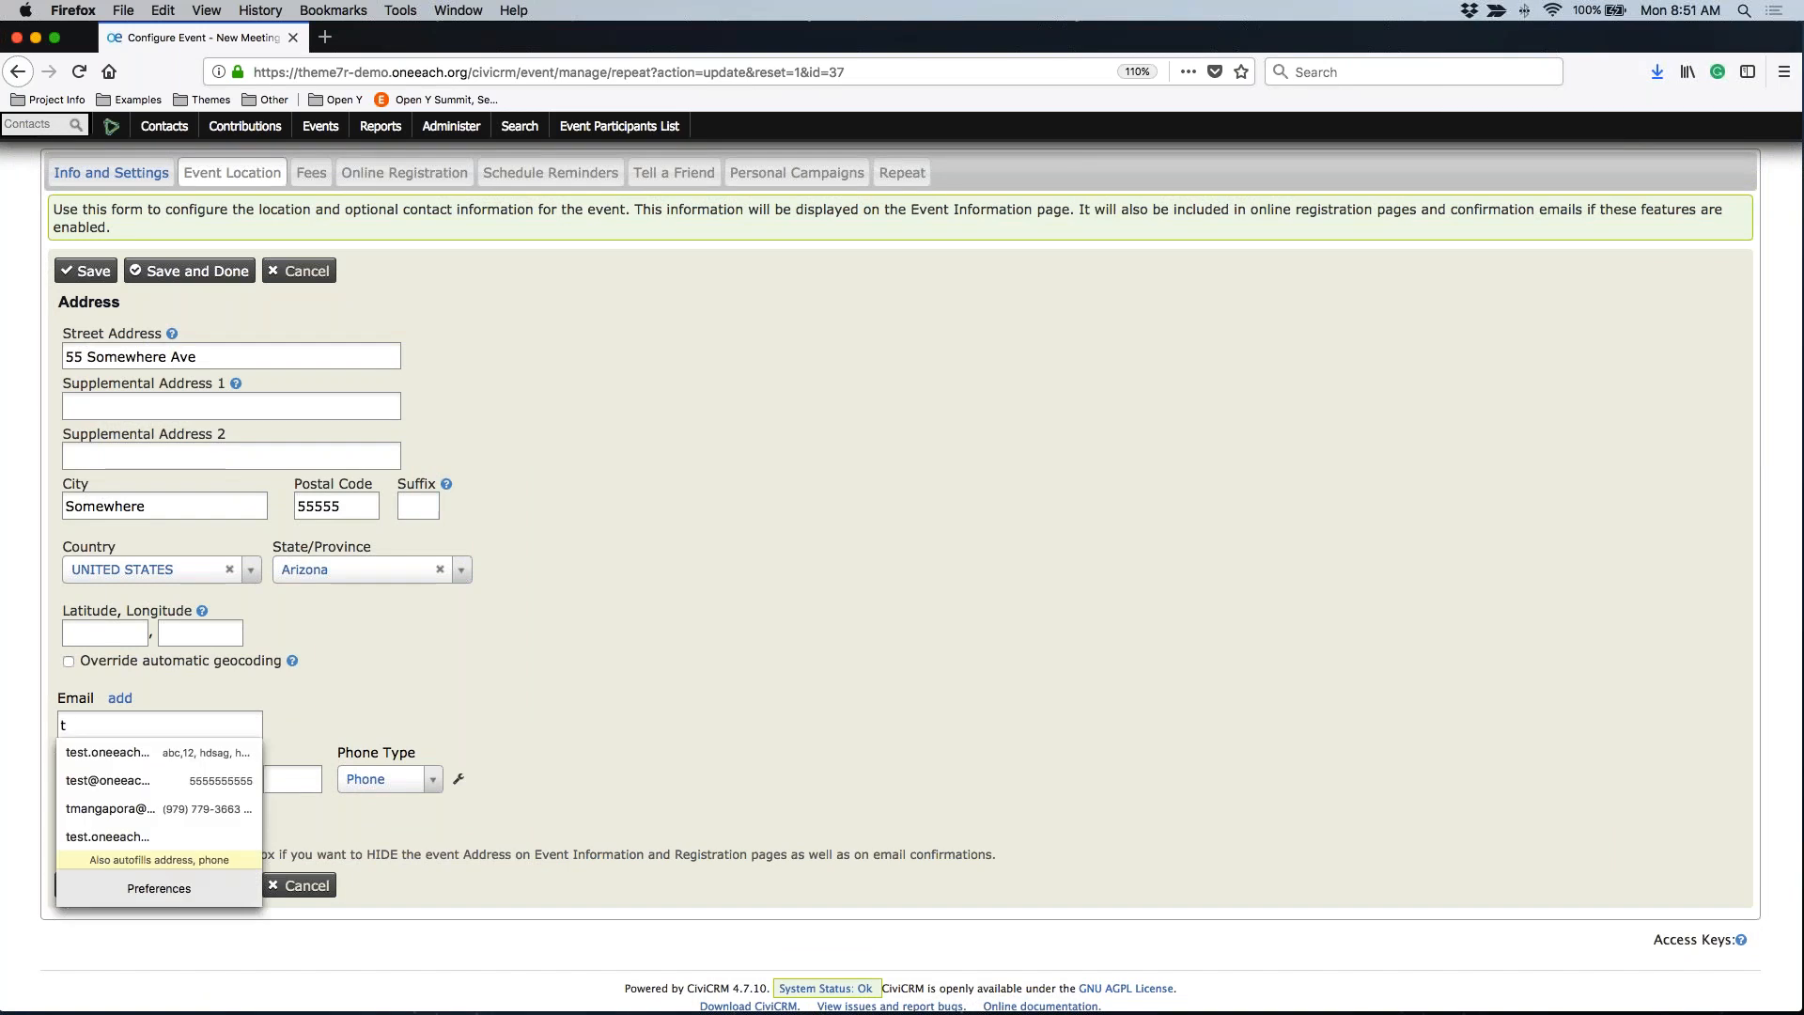
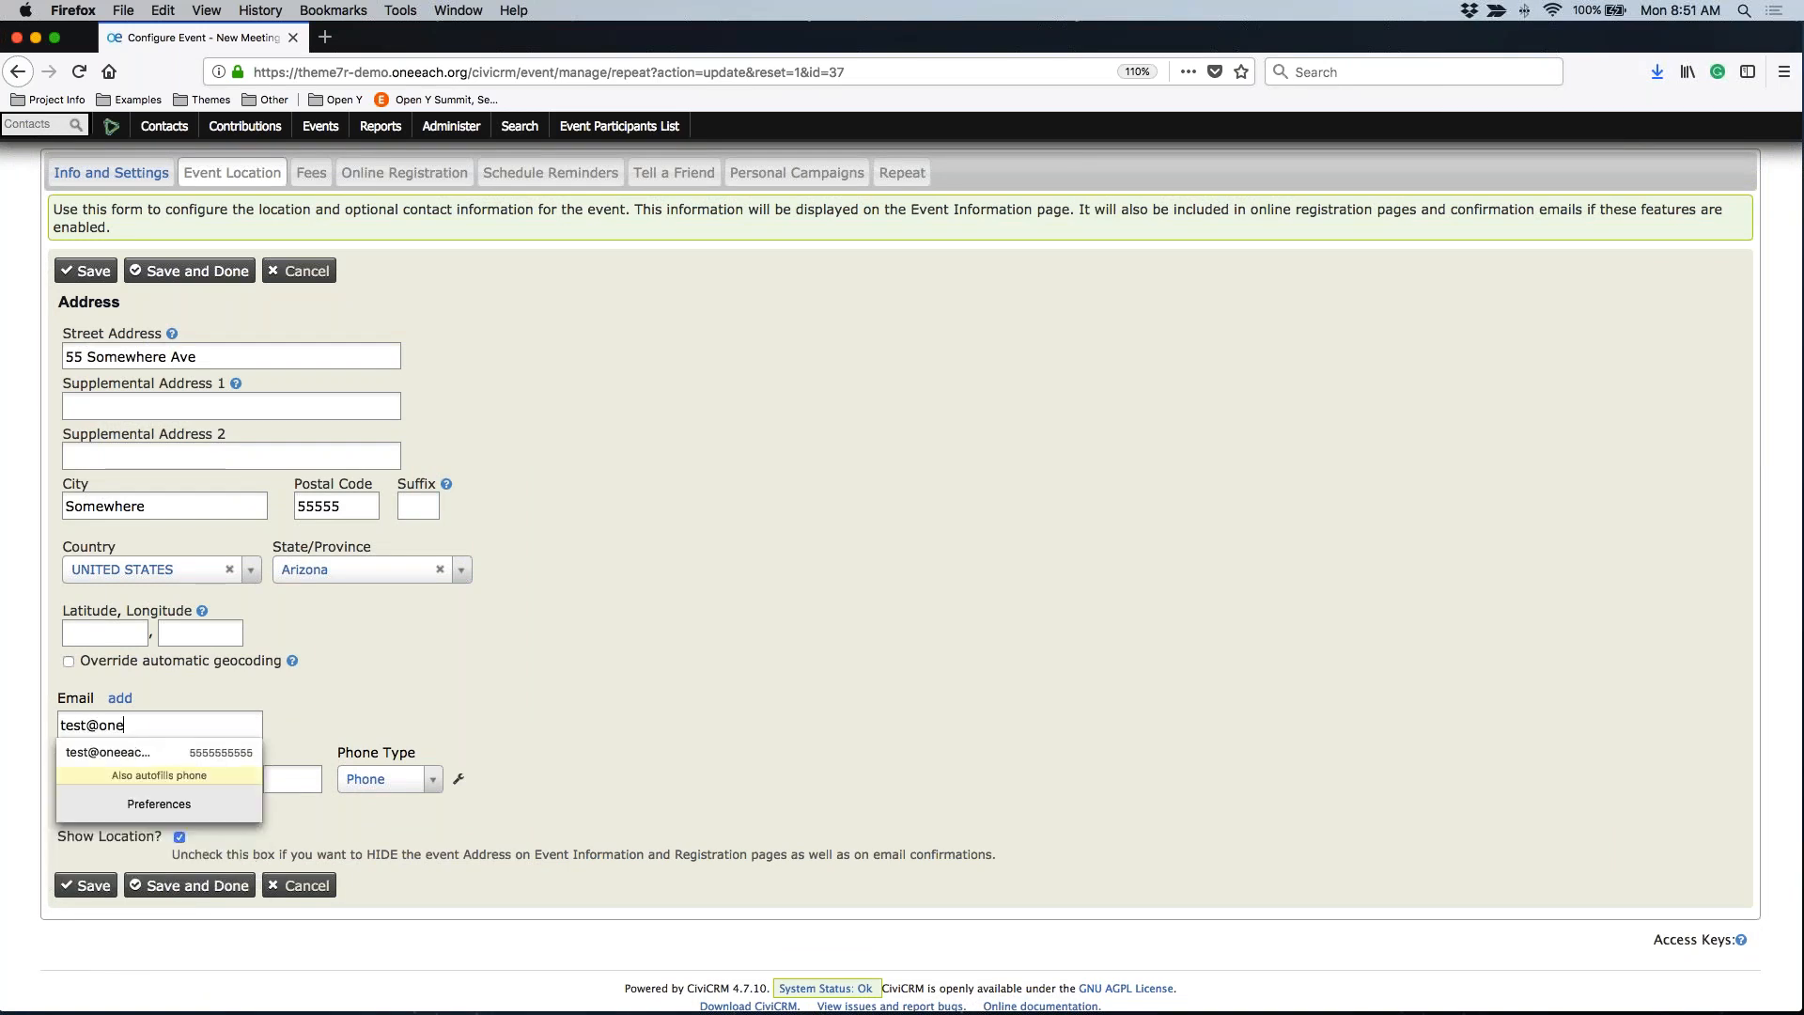
{"action": "key", "text": "Tab"}
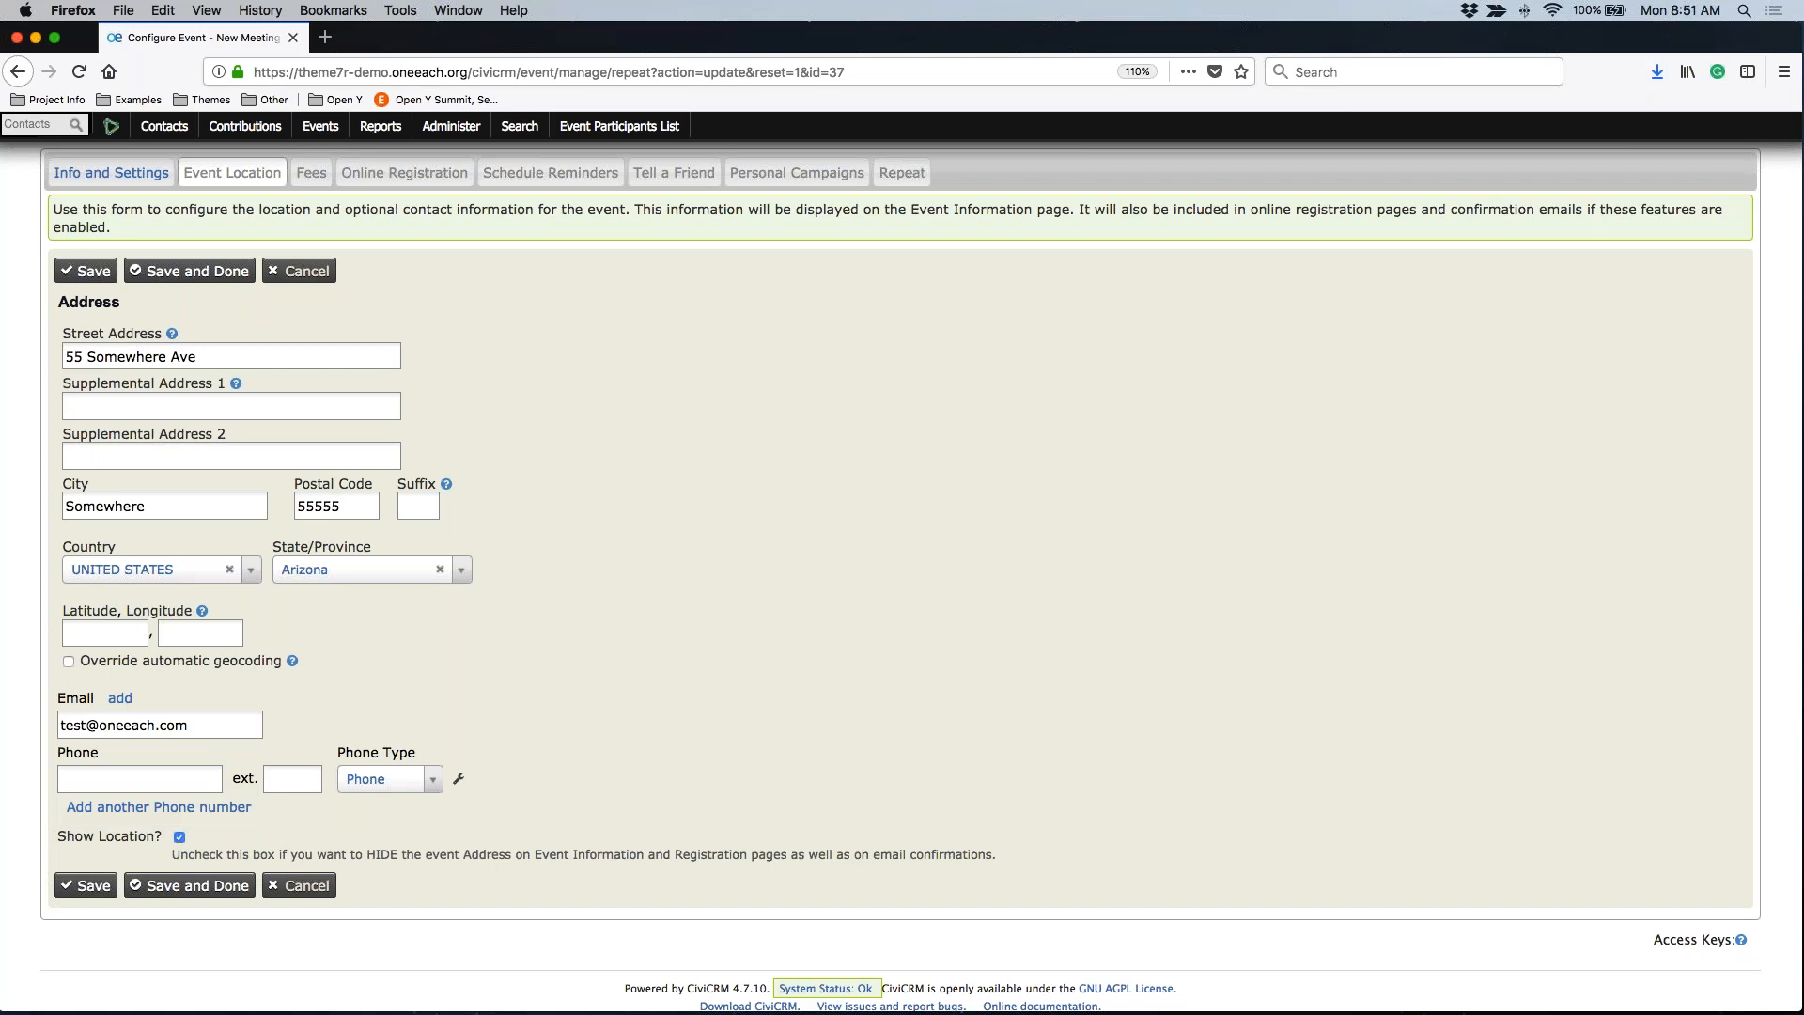
{"action": "type", "text": "555"}
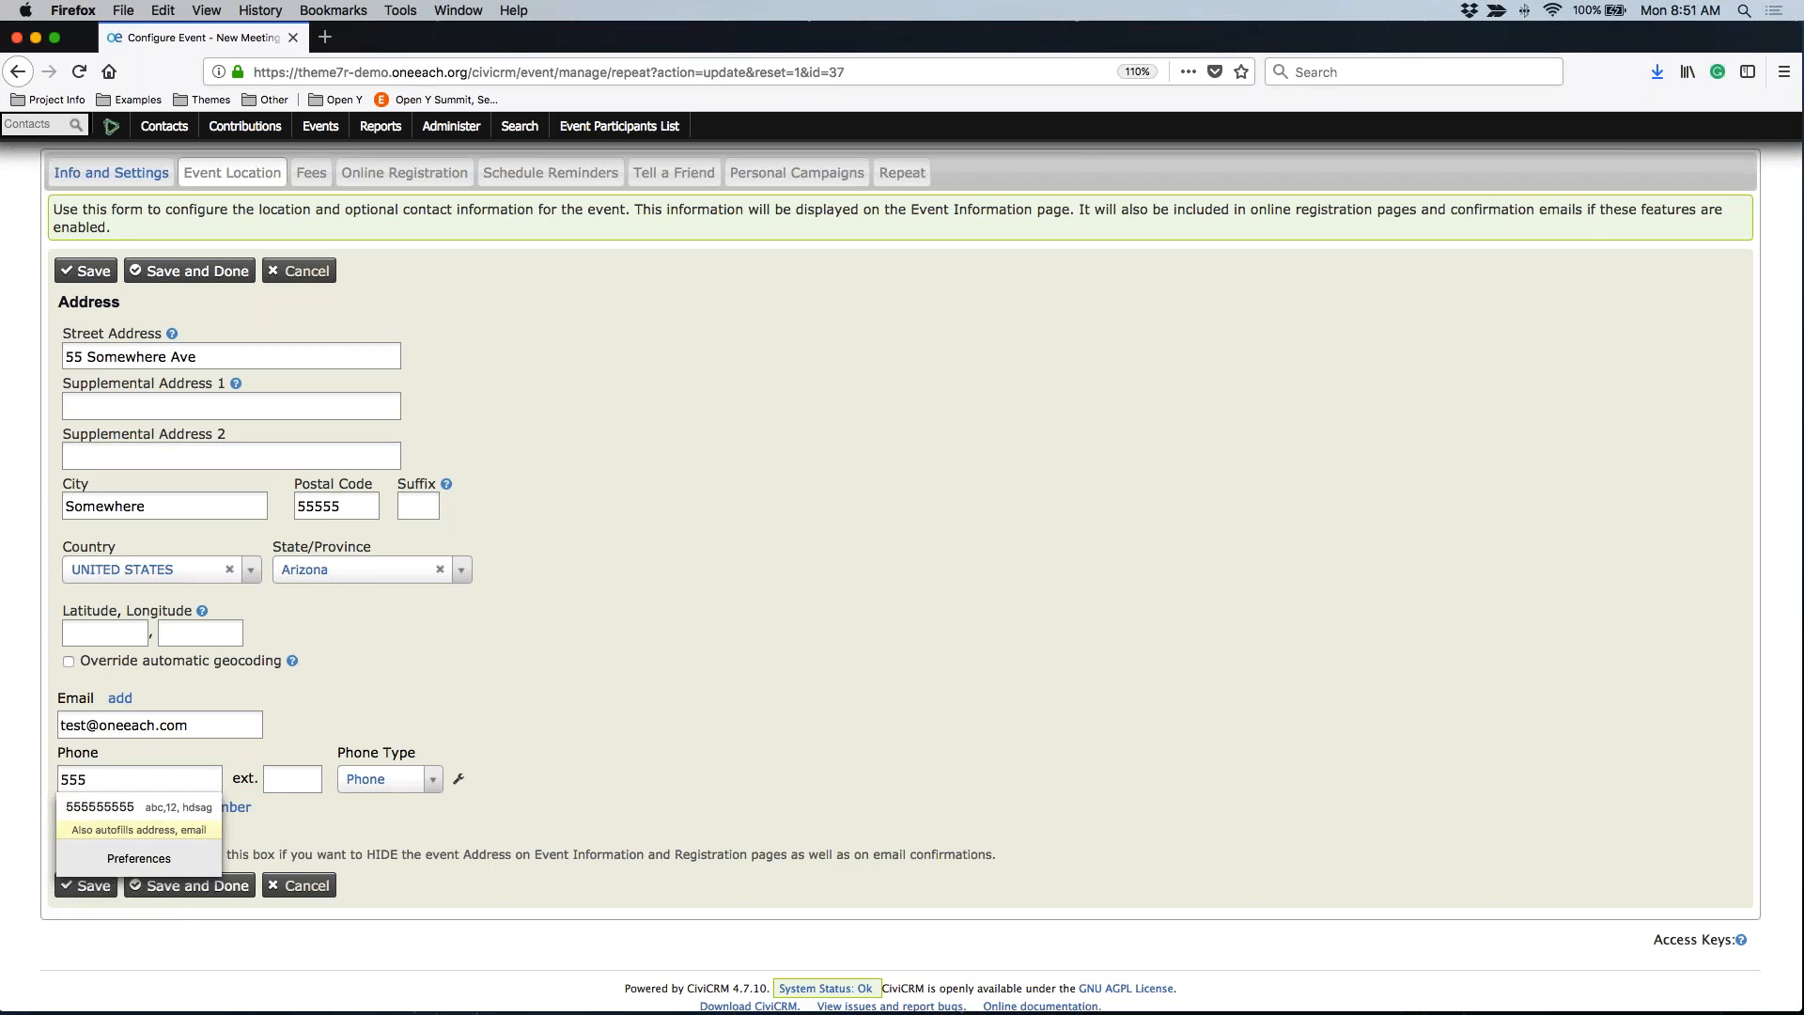
{"action": "key", "text": "Down"}
{"action": "key", "text": "Return"}
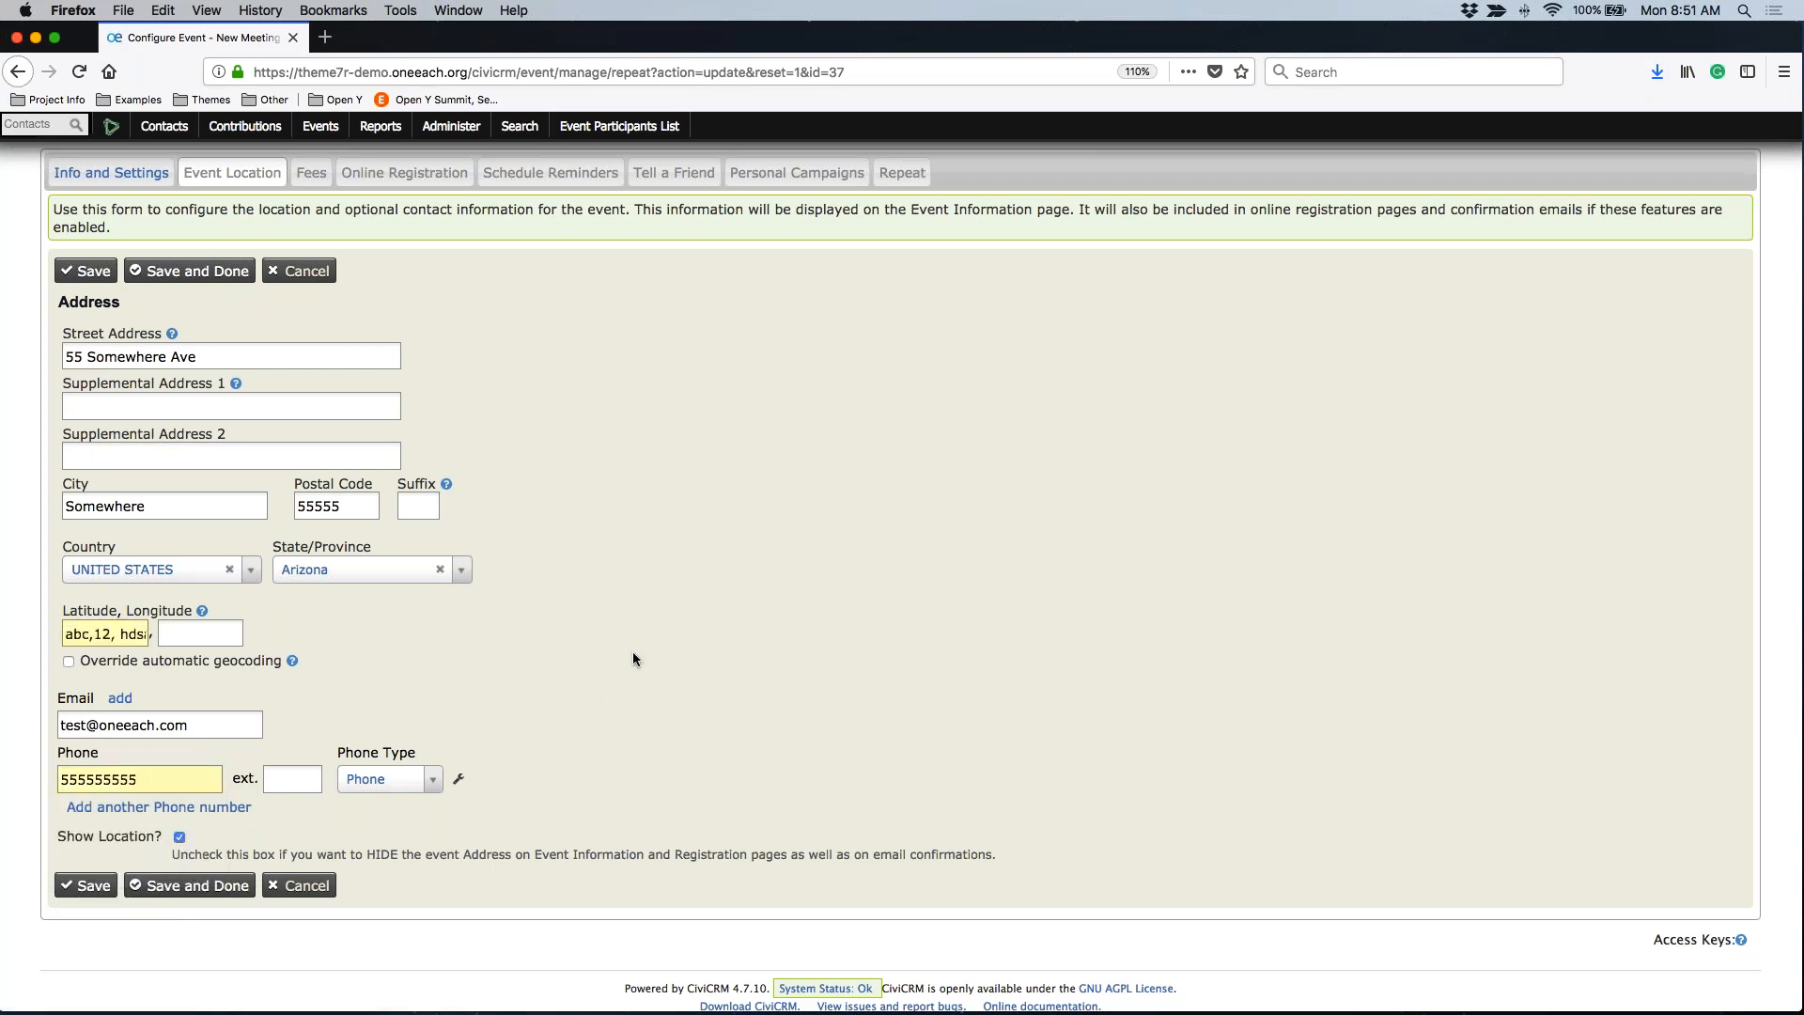
{"action": "triple_click", "coordinate": [94, 634]}
{"action": "key", "text": "BackSpace"}
Save the location, applying it to every event in the series, and confirm
{"action": "left_click", "coordinate": [88, 883]}
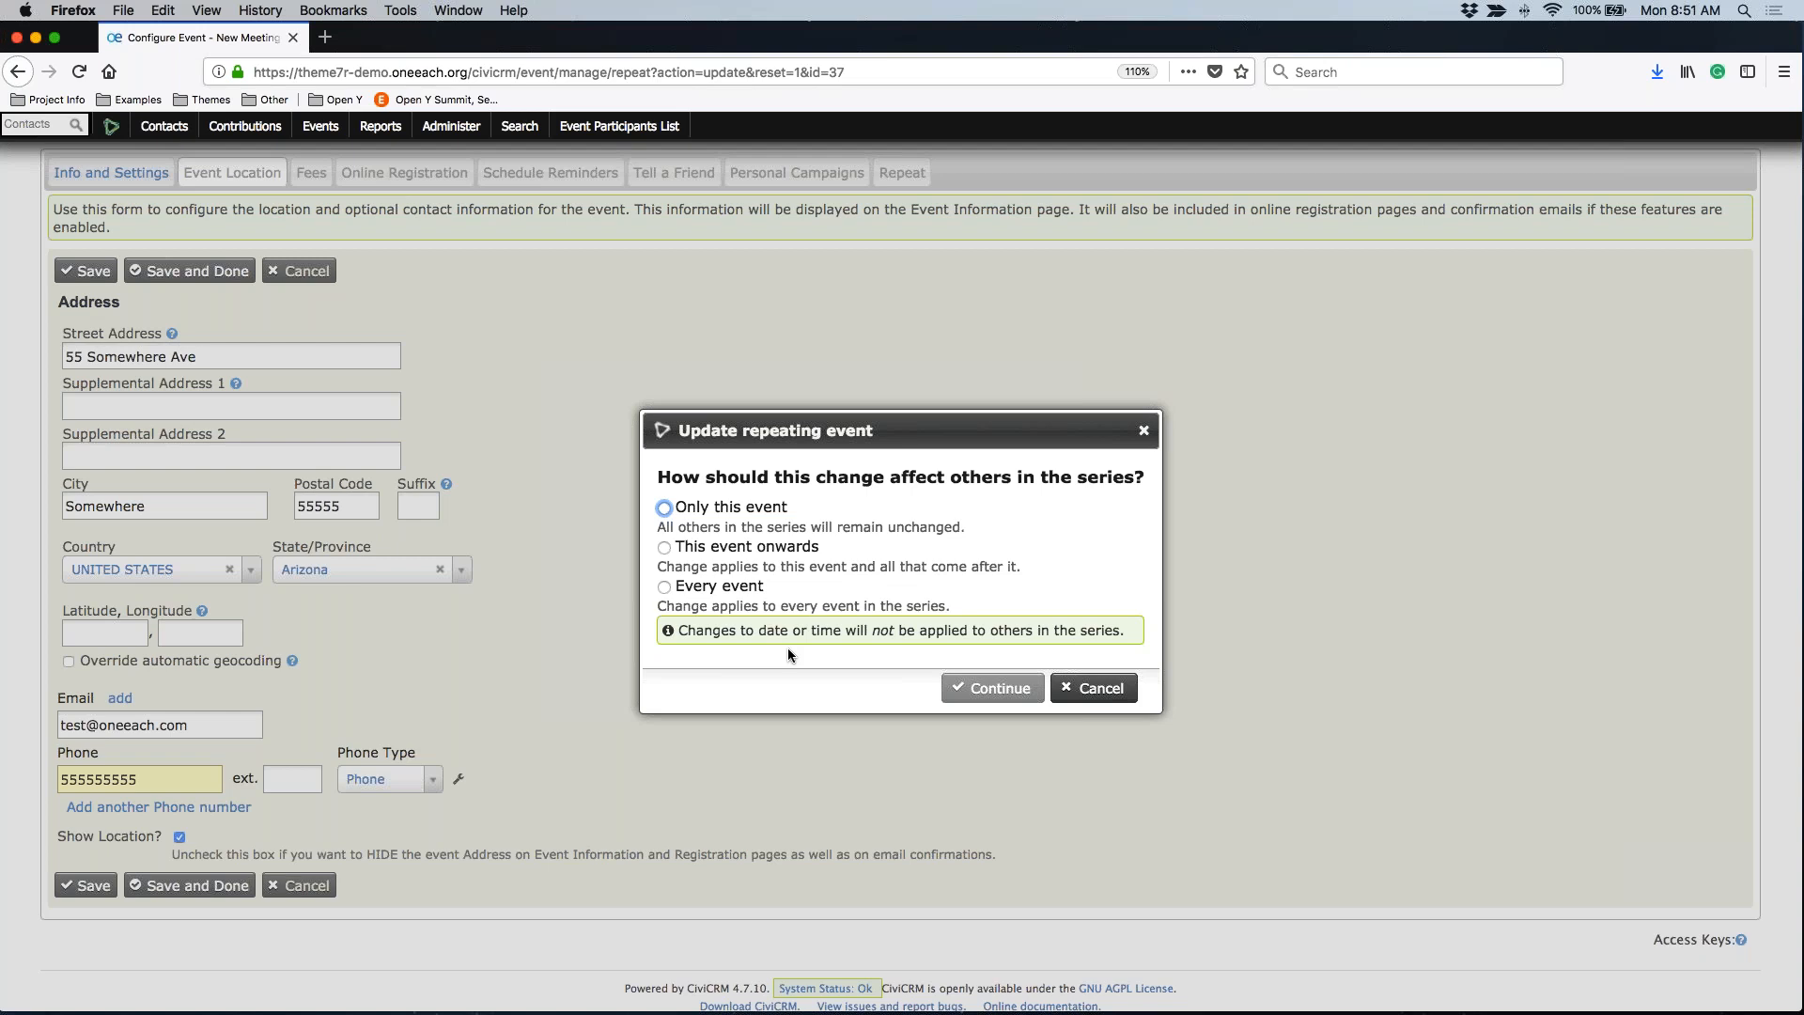
{"action": "left_click", "coordinate": [711, 509]}
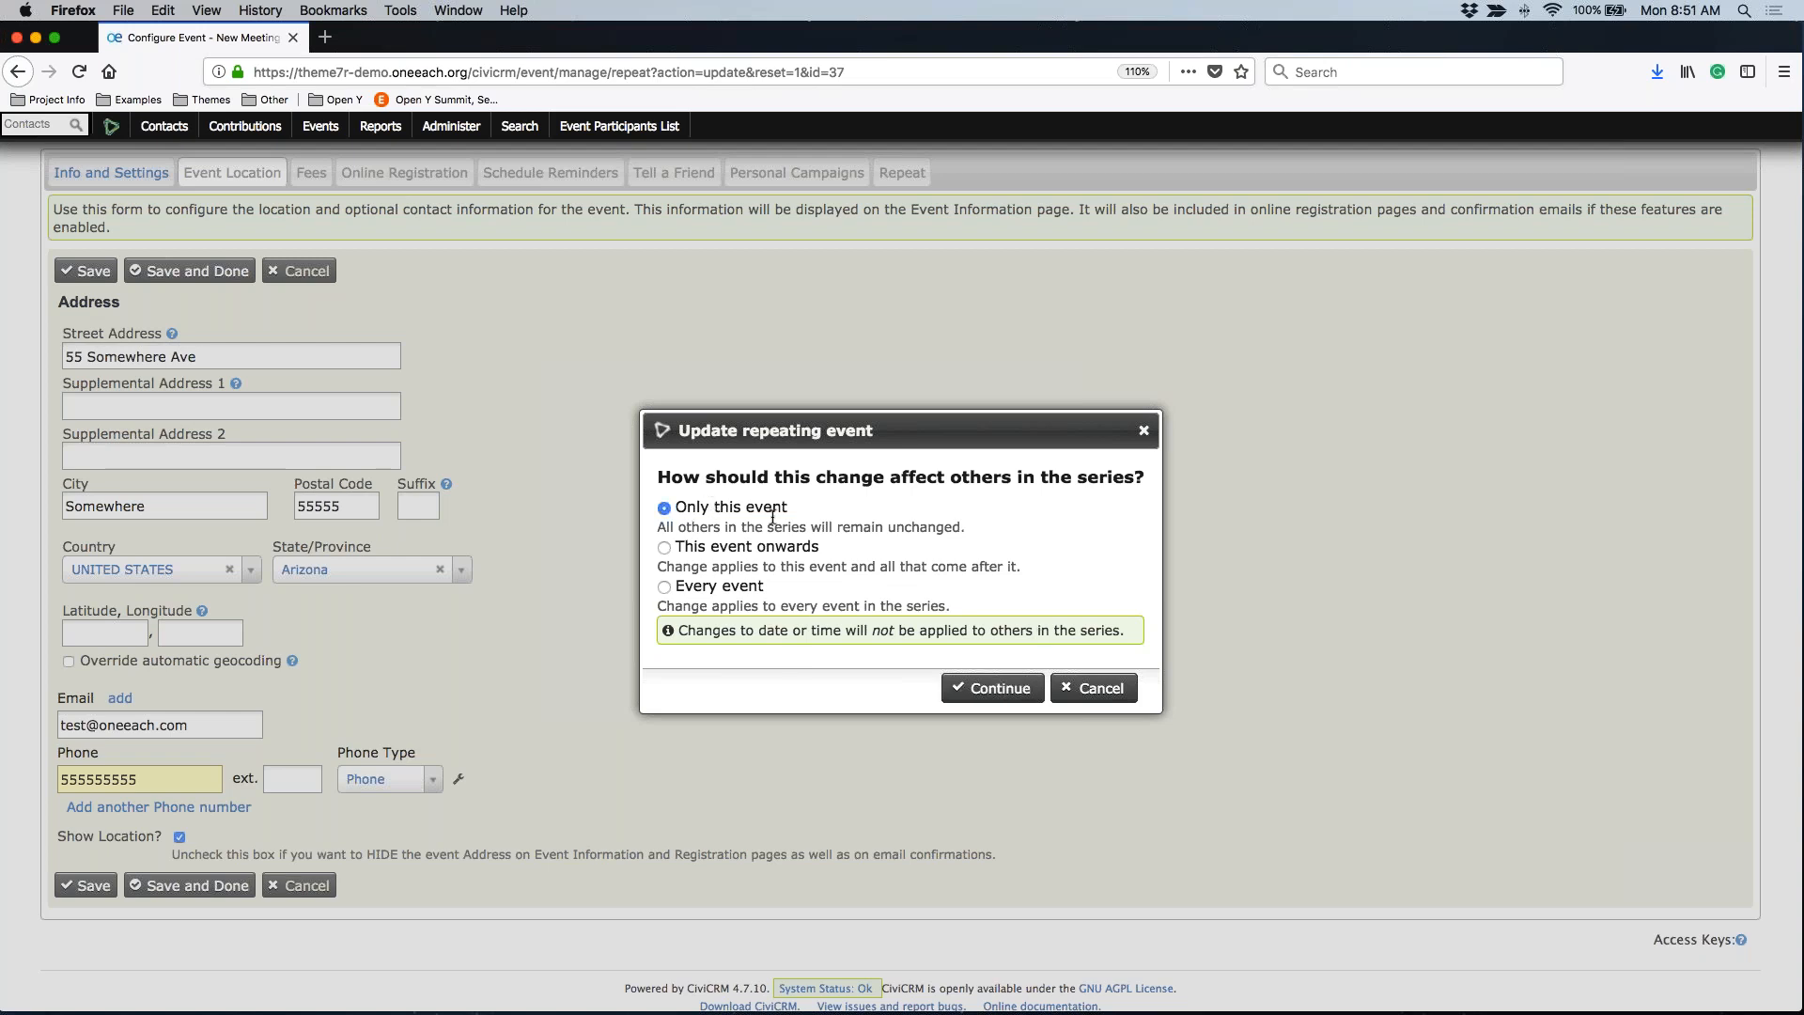
{"action": "left_click", "coordinate": [713, 551]}
{"action": "left_click", "coordinate": [697, 588]}
{"action": "left_click", "coordinate": [993, 687]}
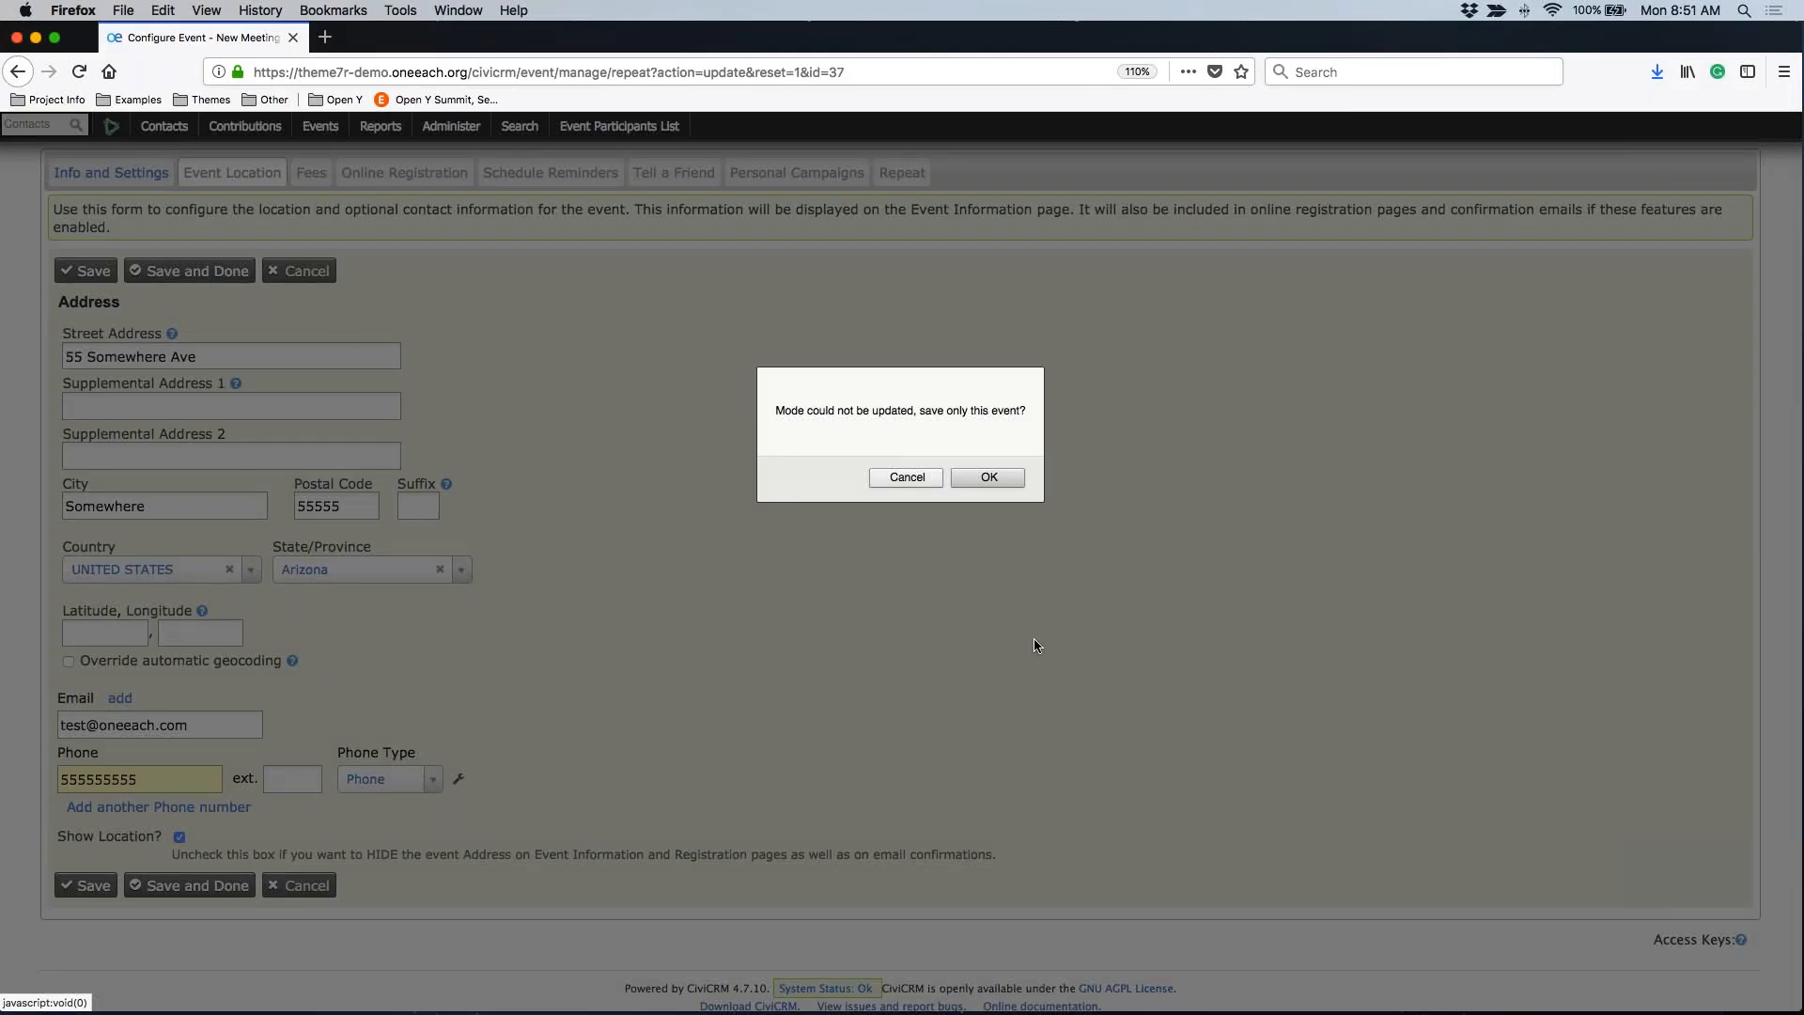
{"action": "left_click", "coordinate": [953, 477]}
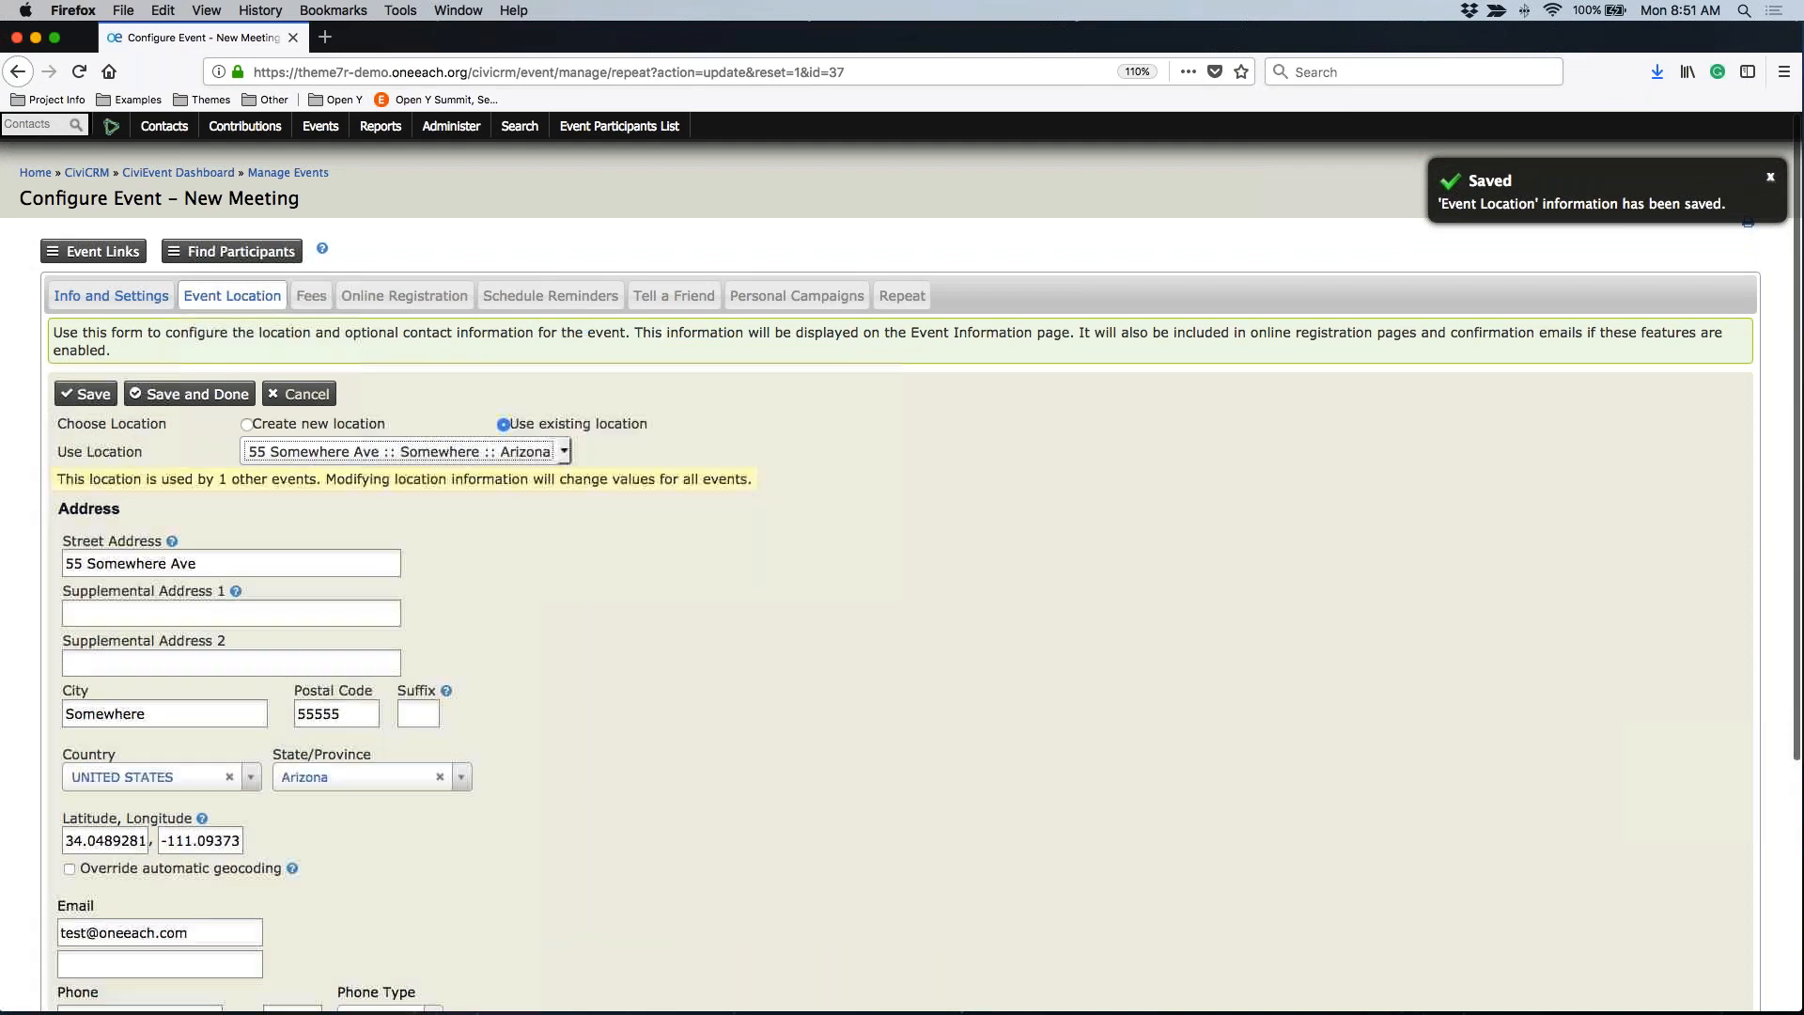
Open New Meeting's public Event Info page from the Event Links menu
{"action": "left_click", "coordinate": [82, 255]}
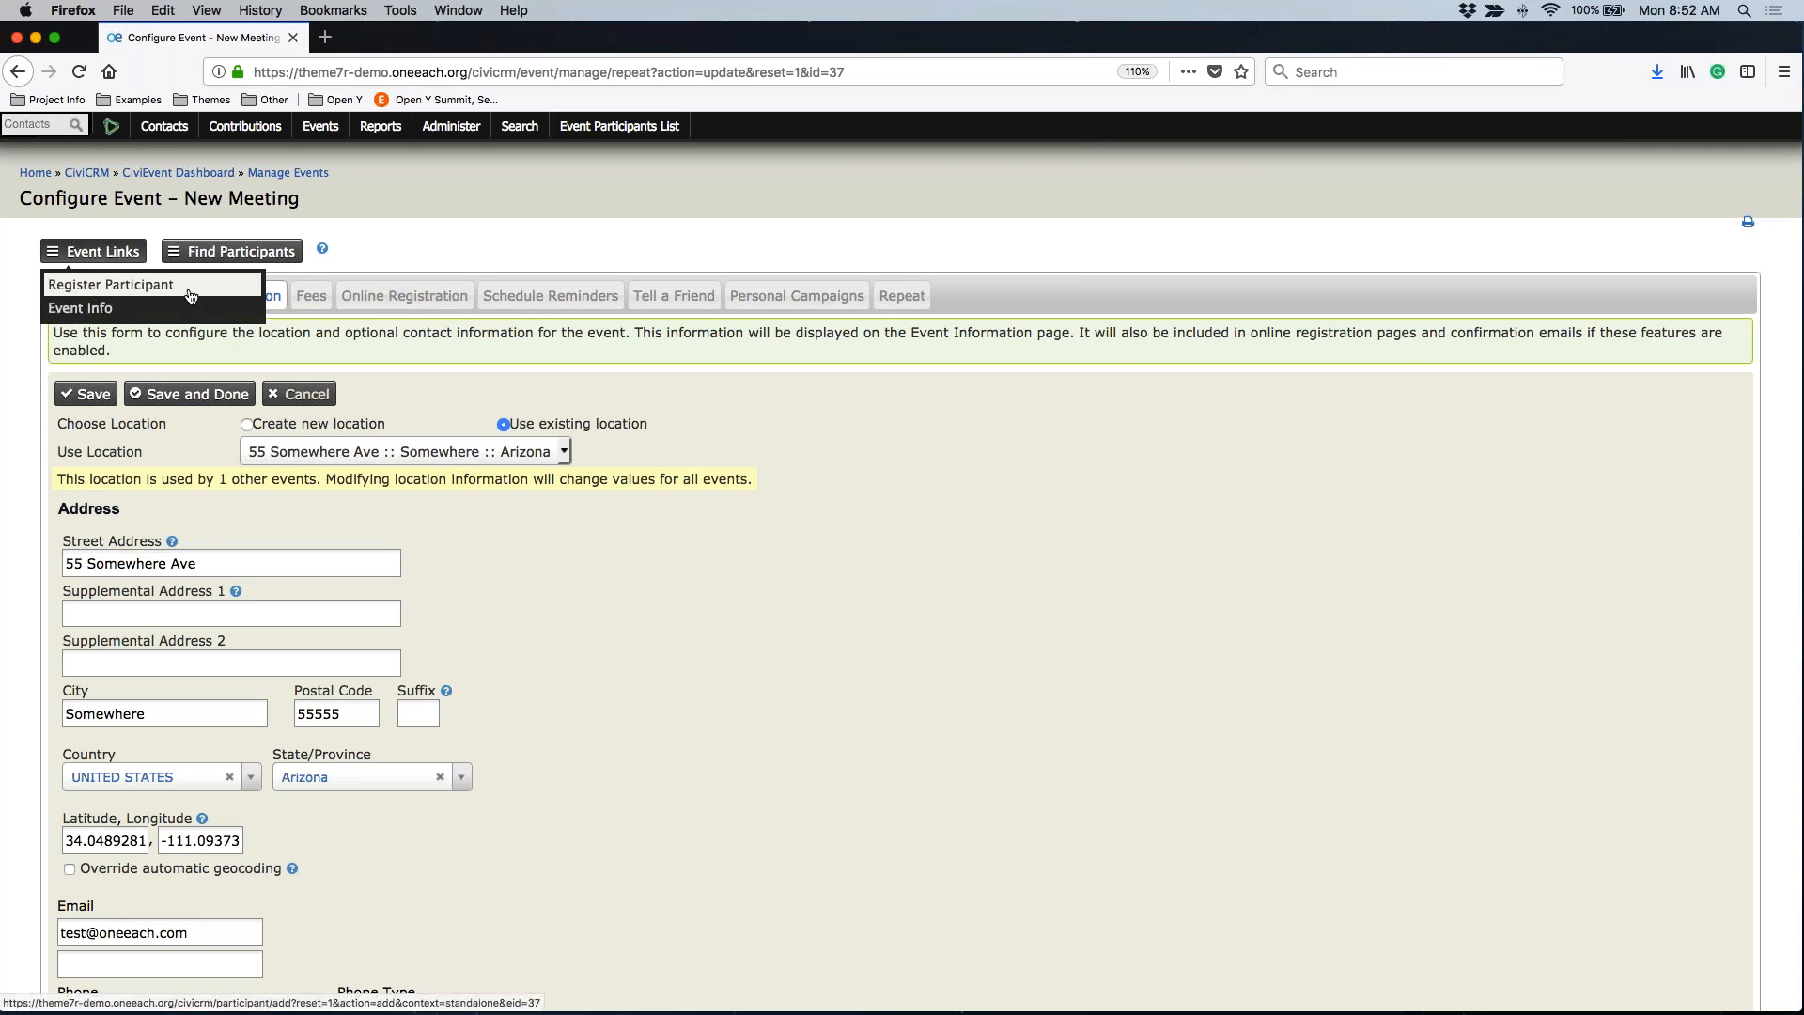
{"action": "left_click", "coordinate": [91, 326]}
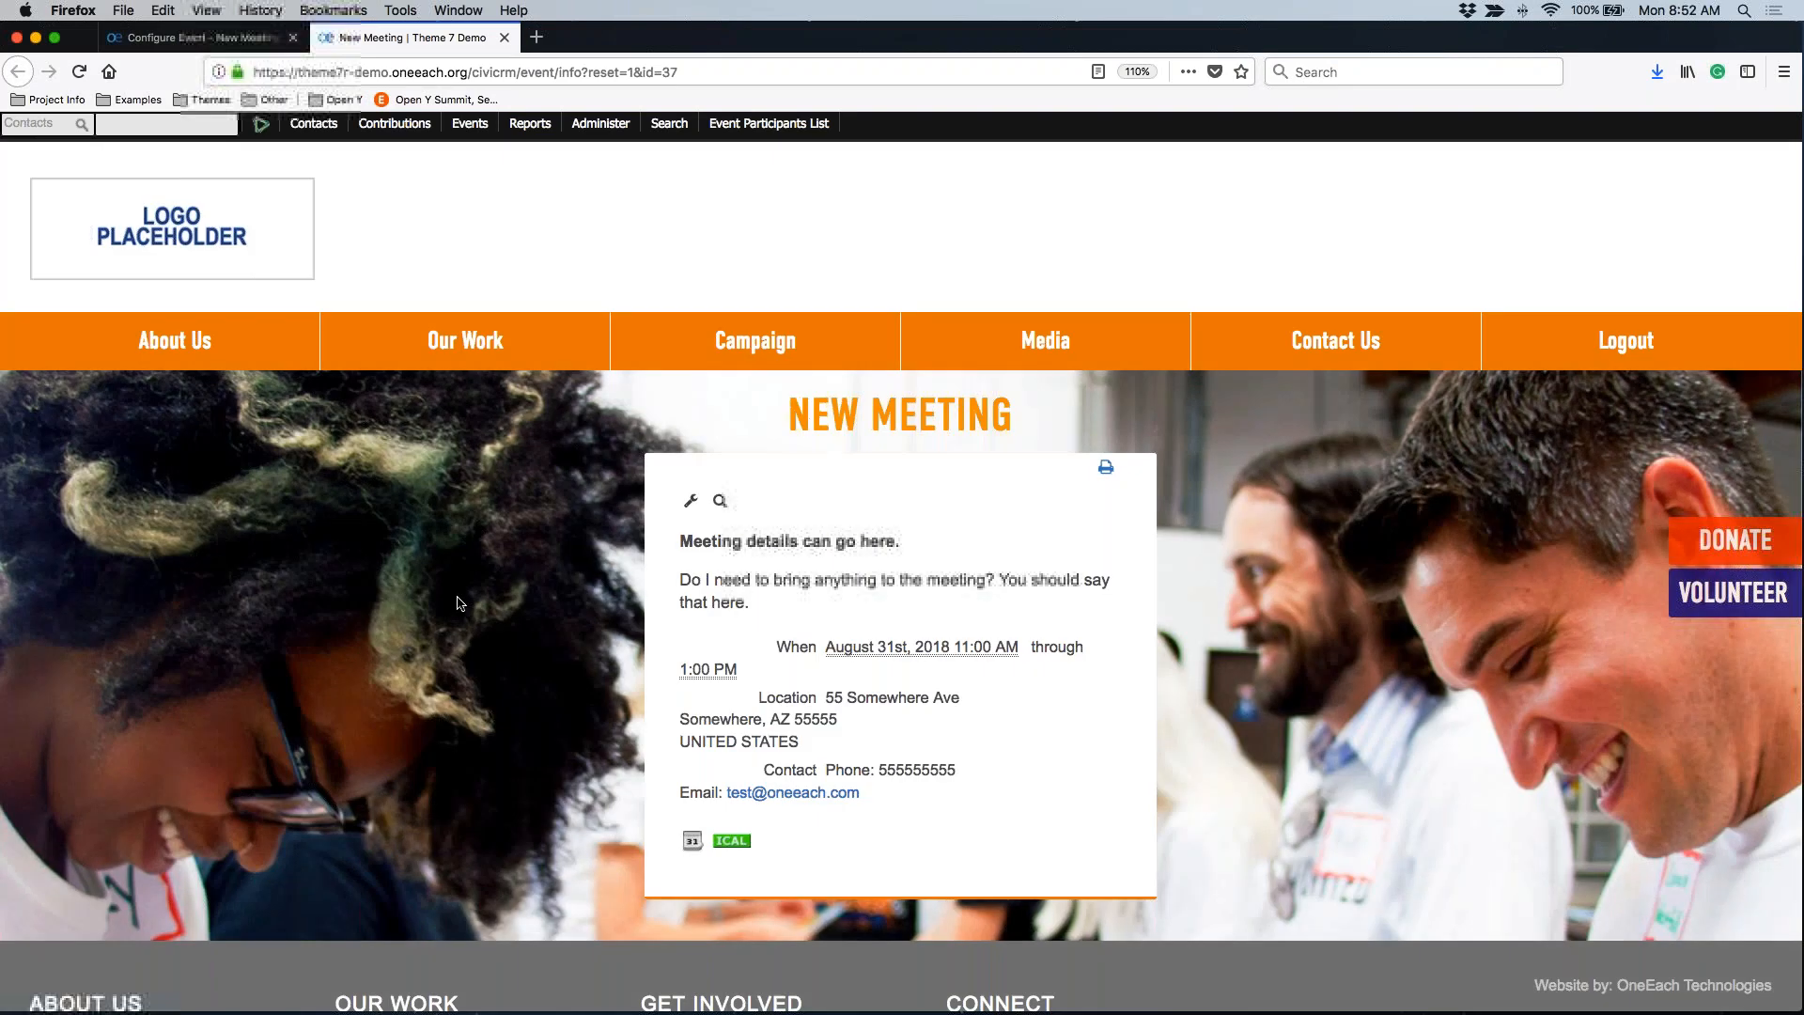
Review New Meeting's description, When date, location and contact details, then select the address-bar path
{"action": "left_click_drag", "start_coordinate": [680, 542], "coordinate": [1090, 618]}
{"action": "left_click_drag", "start_coordinate": [775, 646], "coordinate": [815, 649]}
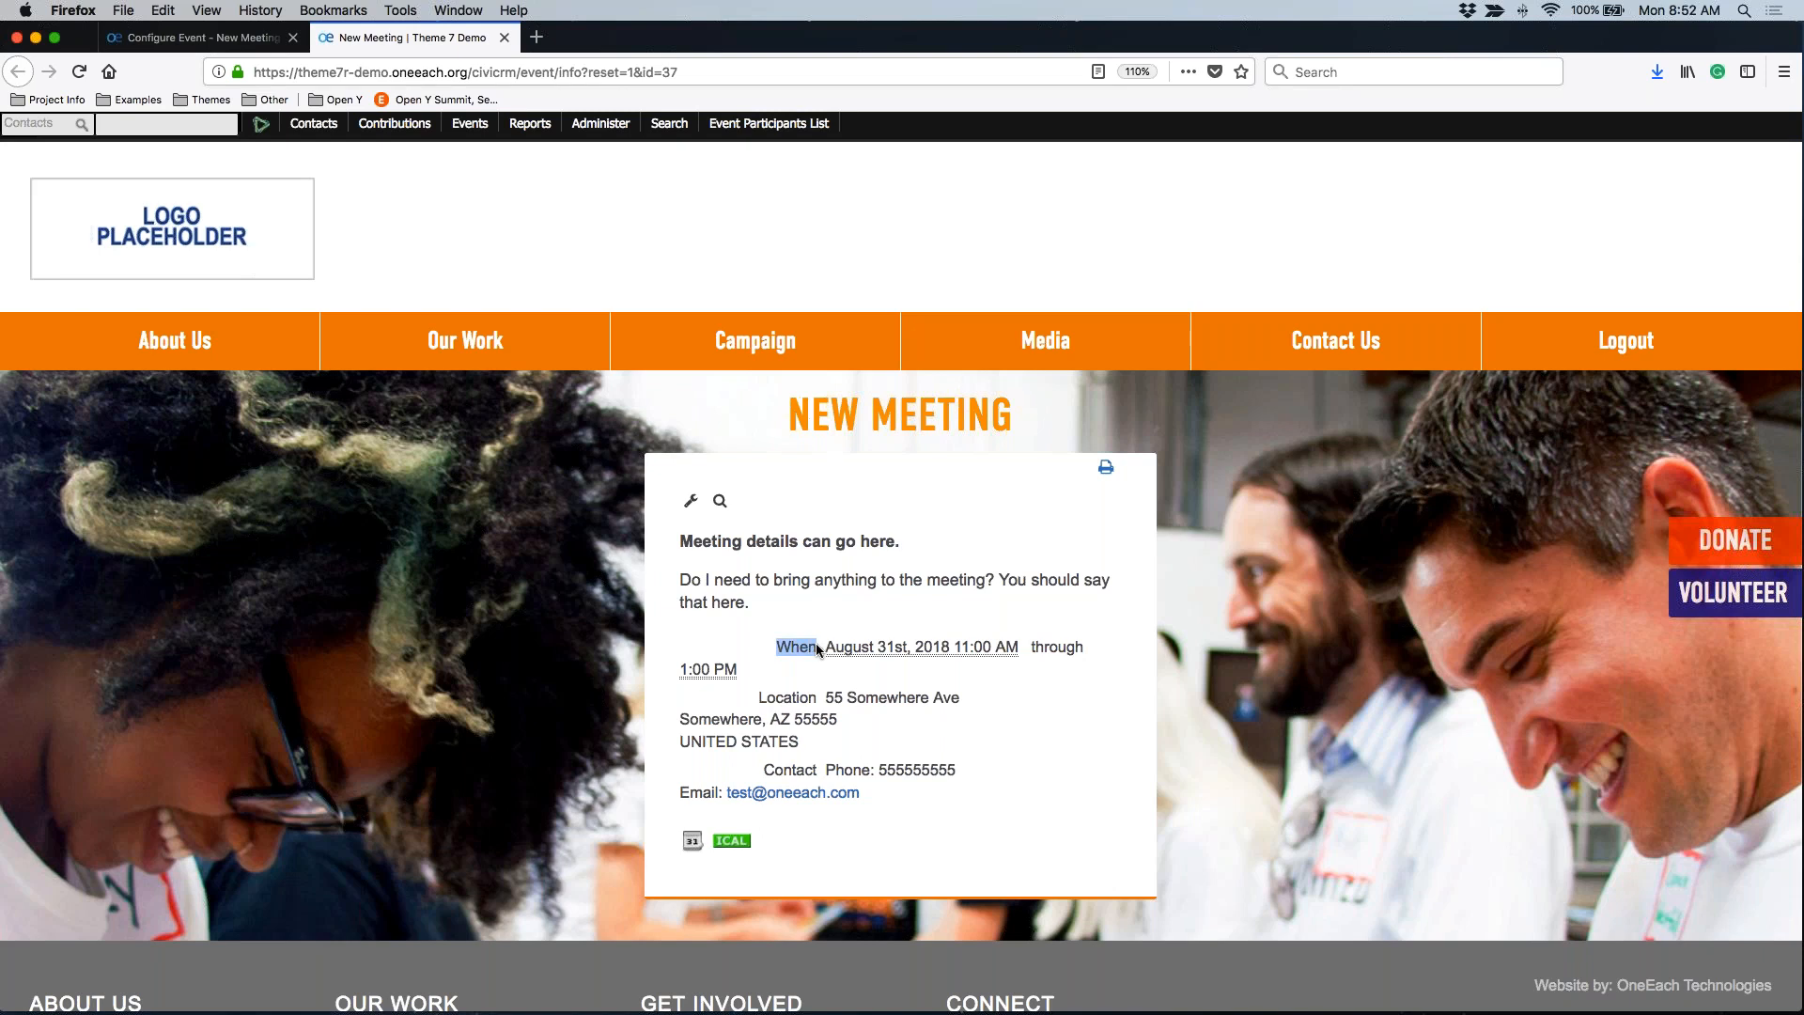
{"action": "left_click_drag", "start_coordinate": [817, 770], "coordinate": [752, 770]}
{"action": "left_click_drag", "start_coordinate": [772, 647], "coordinate": [1082, 791]}
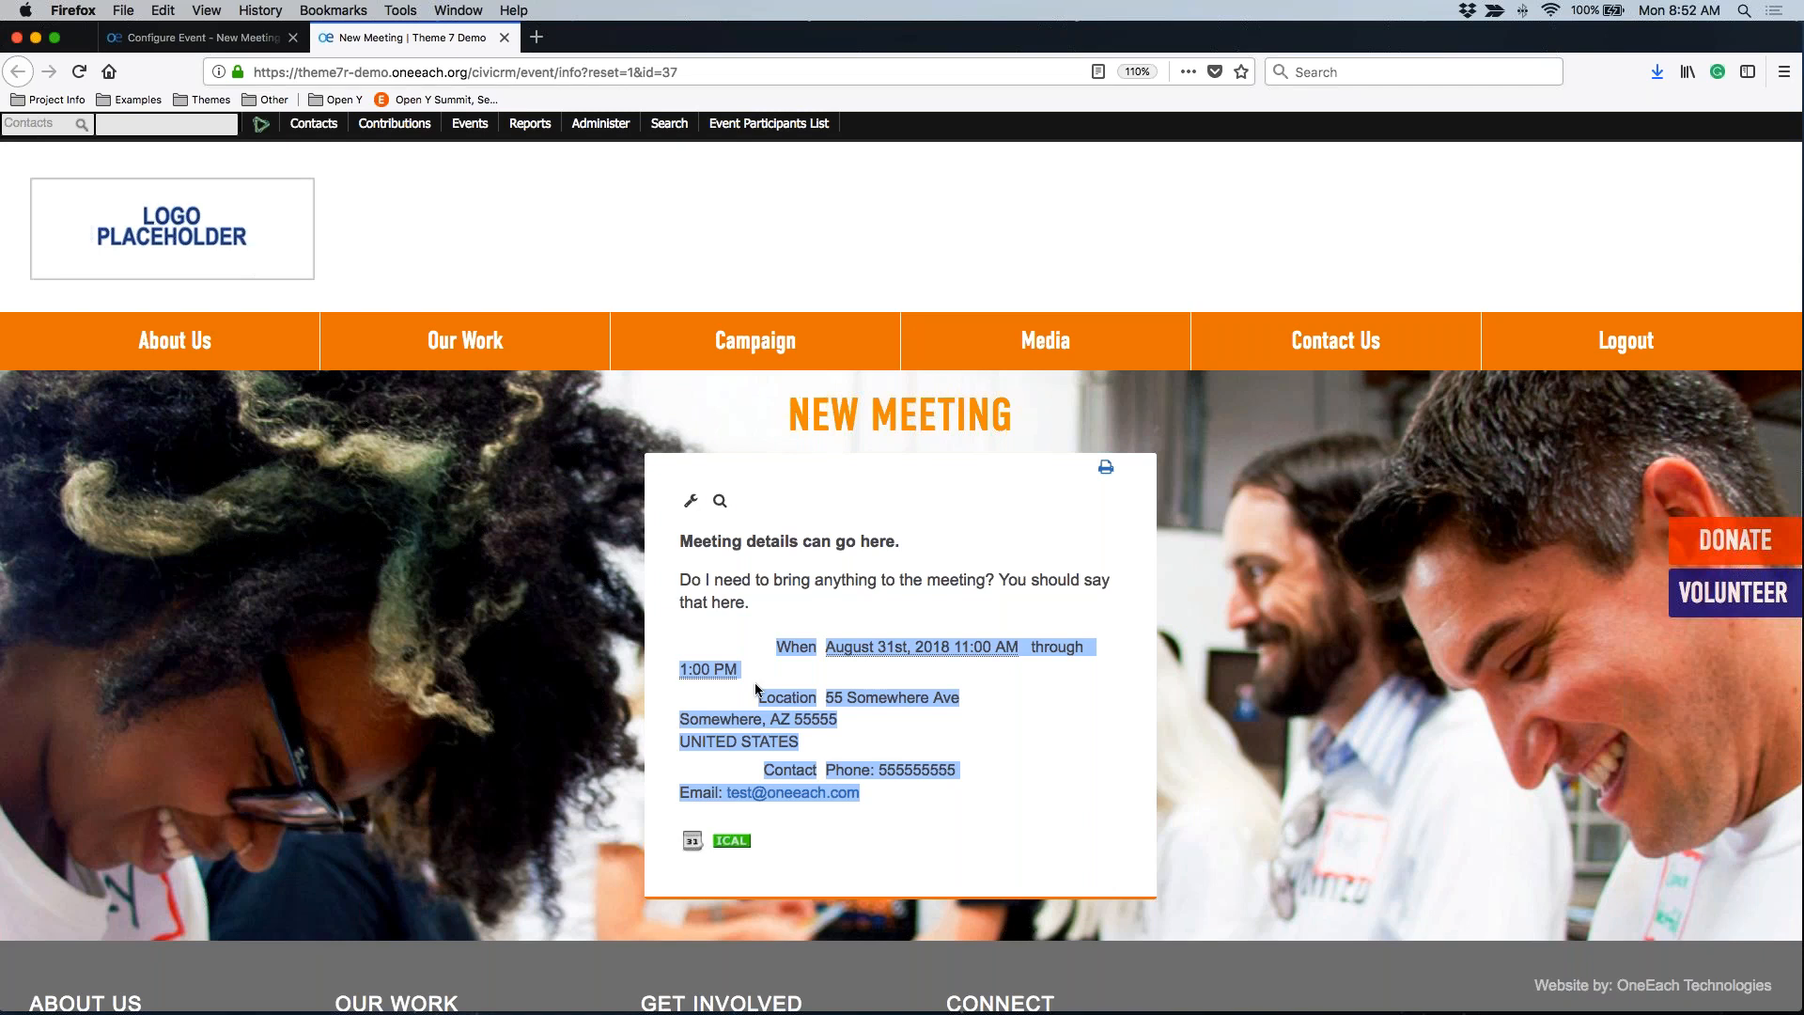
{"action": "left_click_drag", "start_coordinate": [472, 73], "coordinate": [930, 88]}
Load the site's /calendar page and open New Meeting from its August 31 entry
{"action": "type", "text": "calendar"}
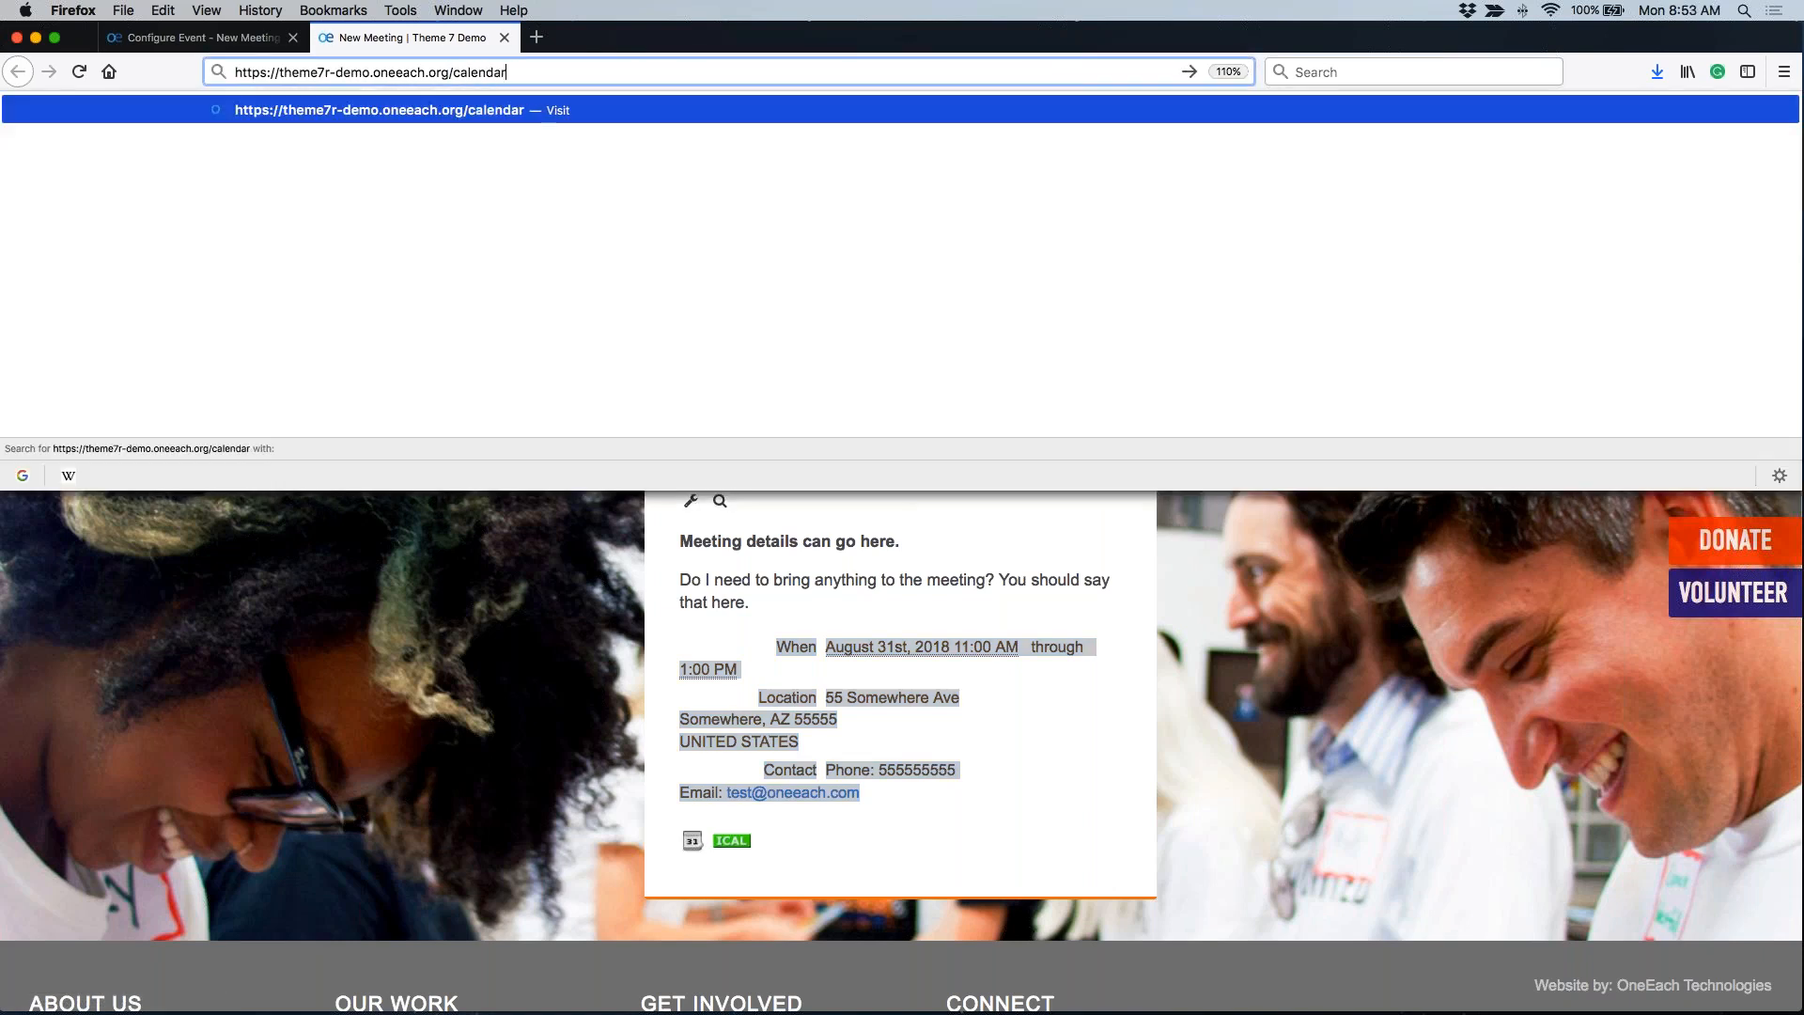
{"action": "key", "text": "Return"}
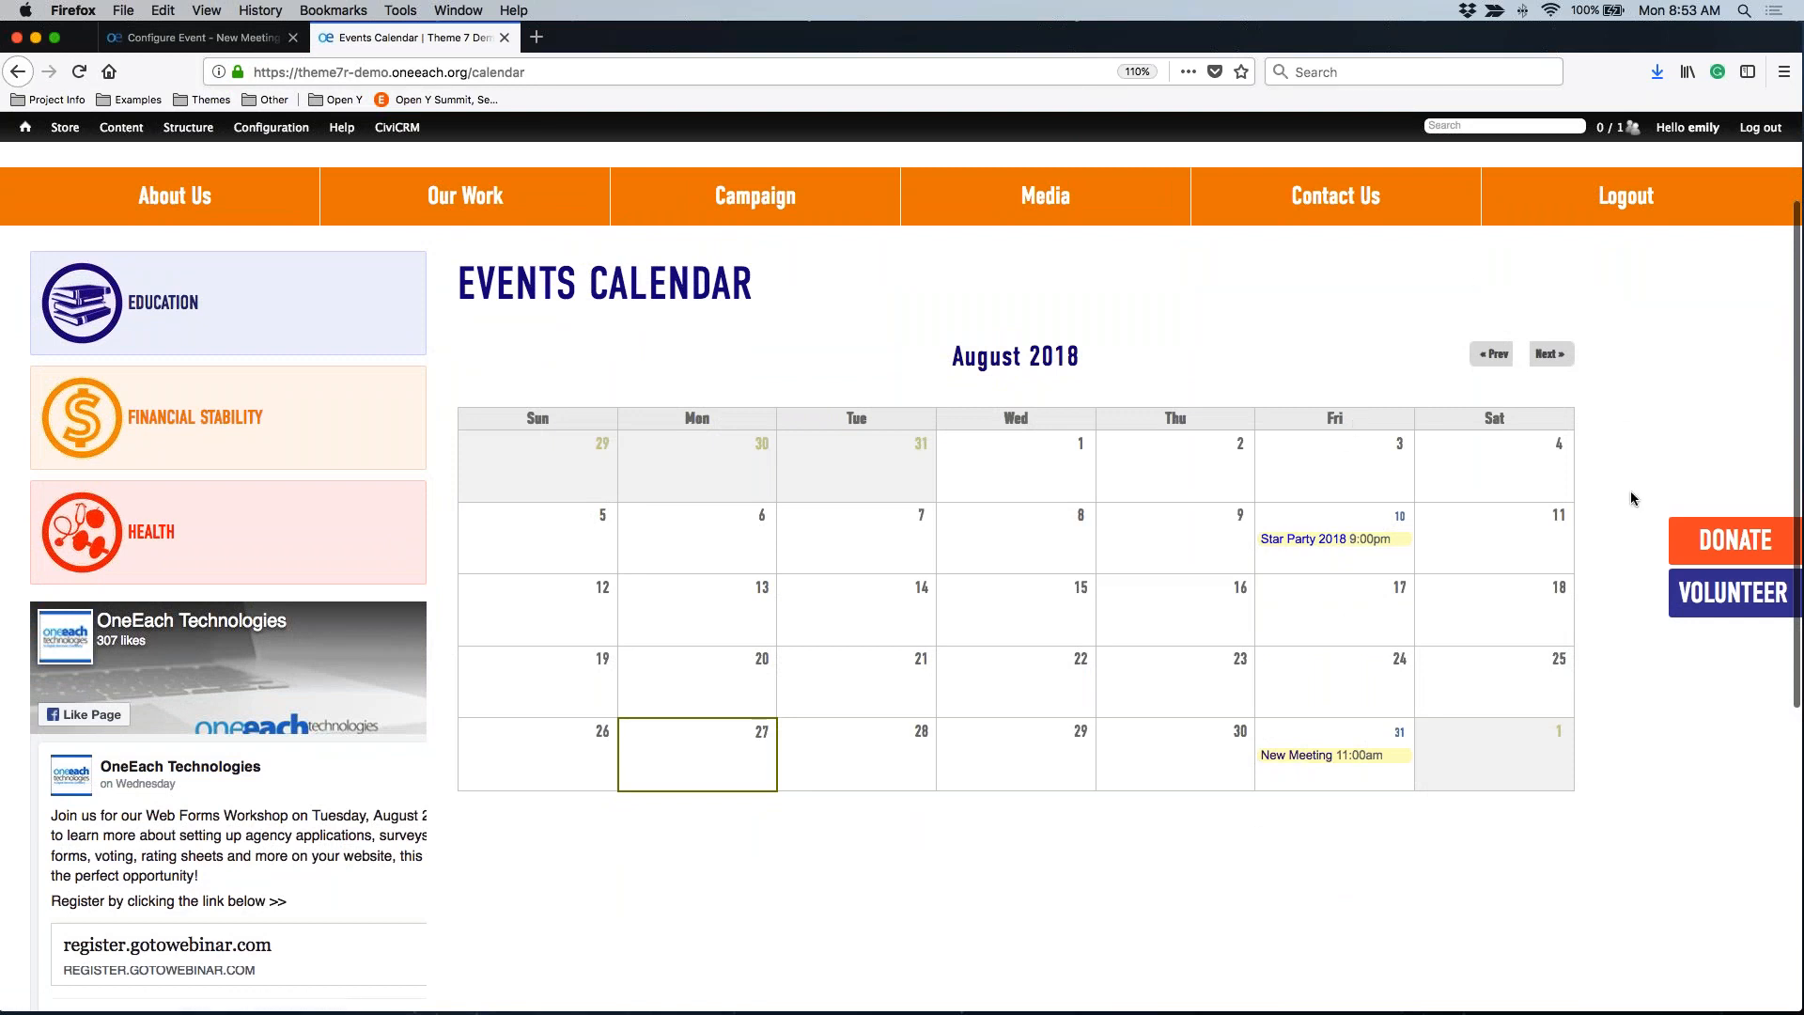
{"action": "left_click", "coordinate": [1293, 761]}
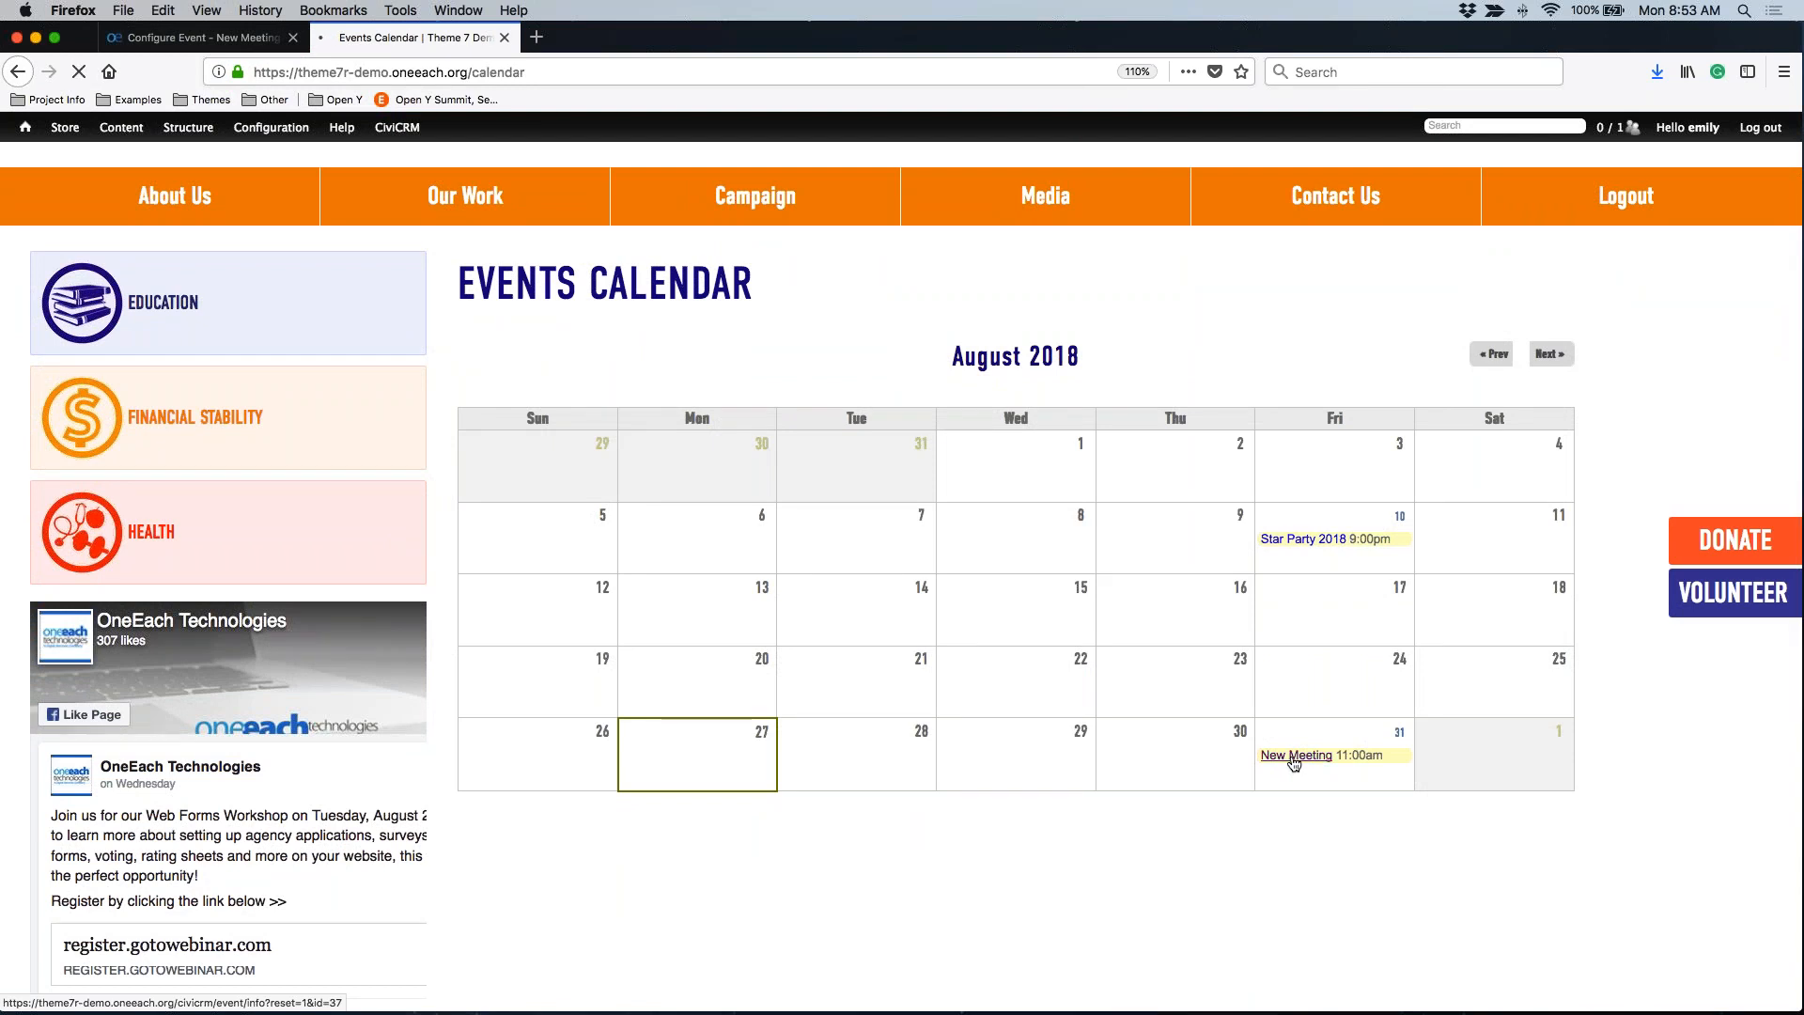